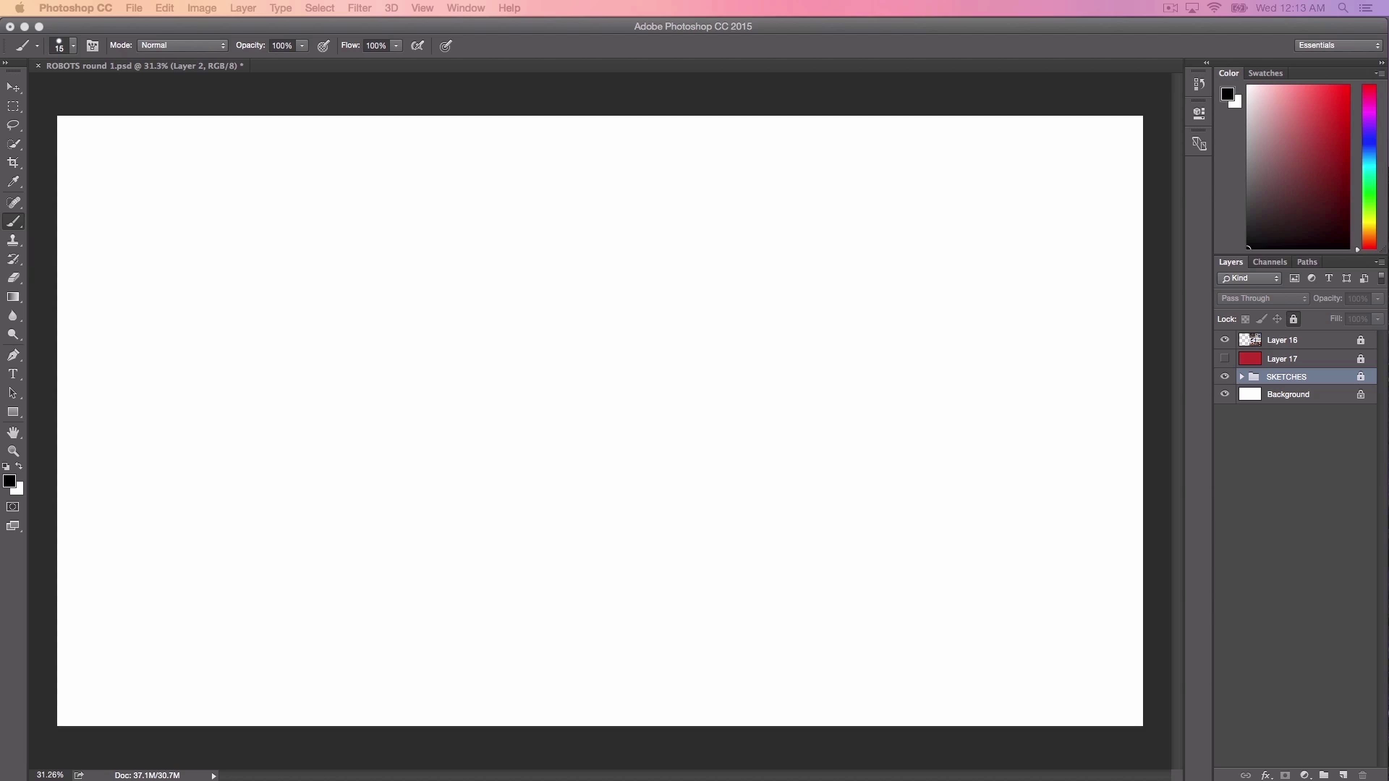
Step: Set the brush to size 20 and letter TOY at the top-left of the canvas
{"action": "left_click", "coordinate": [486, 99]}
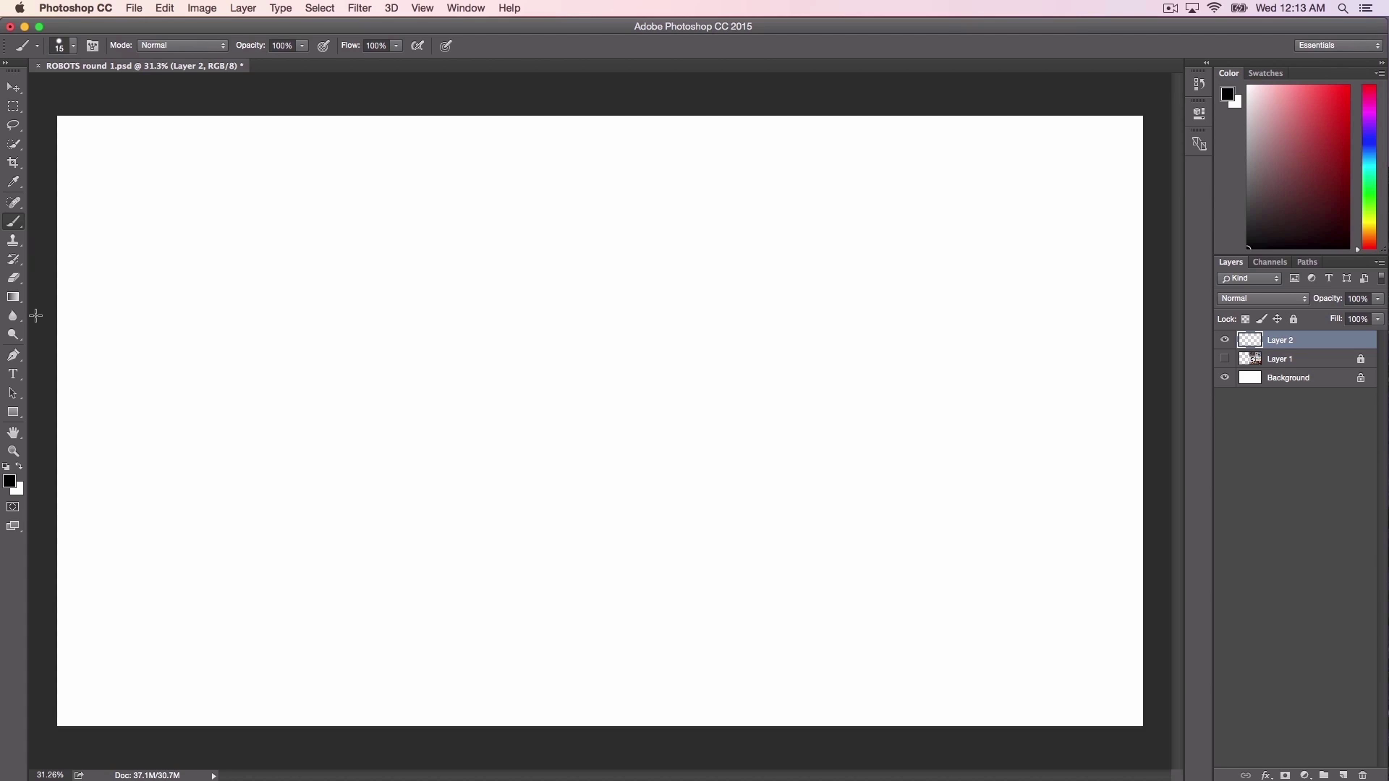
{"action": "key", "text": "bracketleft"}
{"action": "key", "text": "bracketleft"}
{"action": "key", "text": "bracketleft"}
{"action": "key", "text": "bracketright"}
{"action": "left_click_drag", "start_coordinate": [82, 144], "coordinate": [122, 144]}
{"action": "left_click_drag", "start_coordinate": [102, 145], "coordinate": [101, 165]}
{"action": "mouse_move", "coordinate": [139, 145]}
{"action": "left_mouse_down"}
{"action": "mouse_move", "coordinate": [124, 163]}
{"action": "mouse_move", "coordinate": [146, 146]}
{"action": "mouse_move", "coordinate": [162, 160]}
{"action": "left_mouse_up"}
{"action": "mouse_move", "coordinate": [176, 147]}
{"action": "left_mouse_down"}
{"action": "mouse_move", "coordinate": [92, 200]}
{"action": "mouse_move", "coordinate": [91, 217]}
{"action": "left_mouse_up"}
Step: Letter RETRO and then SIMPLE in a column below TOY
{"action": "left_click_drag", "start_coordinate": [93, 194], "coordinate": [114, 195]}
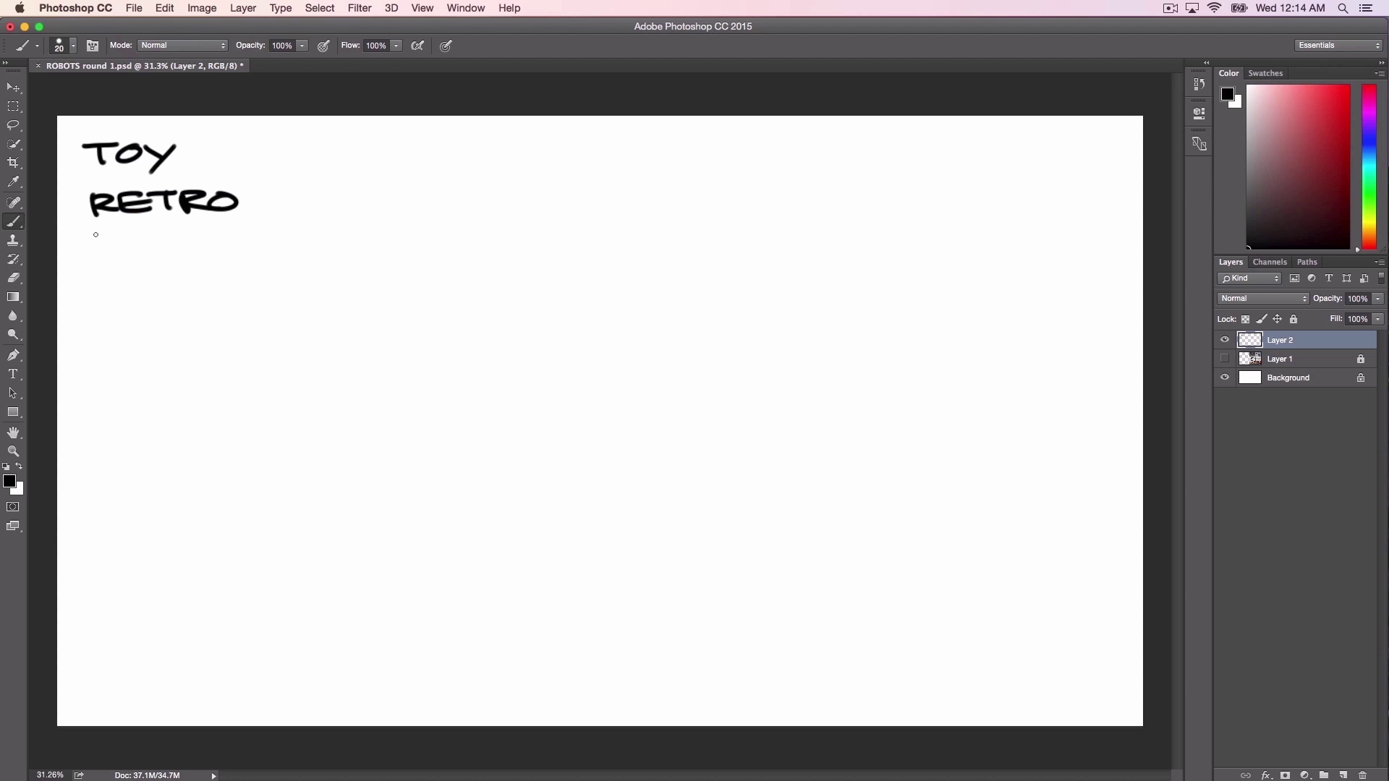
{"action": "mouse_move", "coordinate": [113, 239]}
{"action": "left_mouse_down"}
{"action": "mouse_move", "coordinate": [87, 243]}
{"action": "mouse_move", "coordinate": [90, 259]}
{"action": "left_mouse_up"}
{"action": "left_click_drag", "start_coordinate": [125, 240], "coordinate": [127, 259]}
{"action": "mouse_move", "coordinate": [138, 258]}
{"action": "left_mouse_down"}
{"action": "mouse_move", "coordinate": [142, 238]}
{"action": "mouse_move", "coordinate": [183, 248]}
{"action": "left_mouse_up"}
{"action": "left_click_drag", "start_coordinate": [205, 238], "coordinate": [226, 258]}
{"action": "left_click_drag", "start_coordinate": [264, 238], "coordinate": [266, 258]}
{"action": "left_click_drag", "start_coordinate": [237, 248], "coordinate": [258, 246]}
Step: Letter BASIC and MODULAR below, and begin a rounded head shape to the right
{"action": "mouse_move", "coordinate": [88, 284]}
{"action": "left_mouse_down"}
{"action": "mouse_move", "coordinate": [85, 304]}
{"action": "mouse_move", "coordinate": [98, 302]}
{"action": "left_mouse_up"}
{"action": "left_click_drag", "start_coordinate": [123, 304], "coordinate": [153, 302]}
{"action": "left_click_drag", "start_coordinate": [177, 283], "coordinate": [158, 303]}
{"action": "left_click_drag", "start_coordinate": [230, 284], "coordinate": [194, 302]}
{"action": "mouse_move", "coordinate": [88, 353]}
{"action": "left_mouse_down"}
{"action": "mouse_move", "coordinate": [93, 332]}
{"action": "mouse_move", "coordinate": [115, 330]}
{"action": "mouse_move", "coordinate": [120, 352]}
{"action": "left_mouse_up"}
{"action": "left_click_drag", "start_coordinate": [125, 340], "coordinate": [168, 338]}
{"action": "left_click_drag", "start_coordinate": [175, 331], "coordinate": [217, 351]}
{"action": "mouse_move", "coordinate": [226, 352]}
{"action": "left_mouse_down"}
{"action": "mouse_move", "coordinate": [289, 335]}
{"action": "mouse_move", "coordinate": [317, 352]}
{"action": "left_mouse_up"}
{"action": "mouse_move", "coordinate": [442, 287]}
{"action": "left_mouse_down"}
{"action": "mouse_move", "coordinate": [457, 314]}
{"action": "mouse_move", "coordinate": [442, 287]}
{"action": "left_mouse_up"}
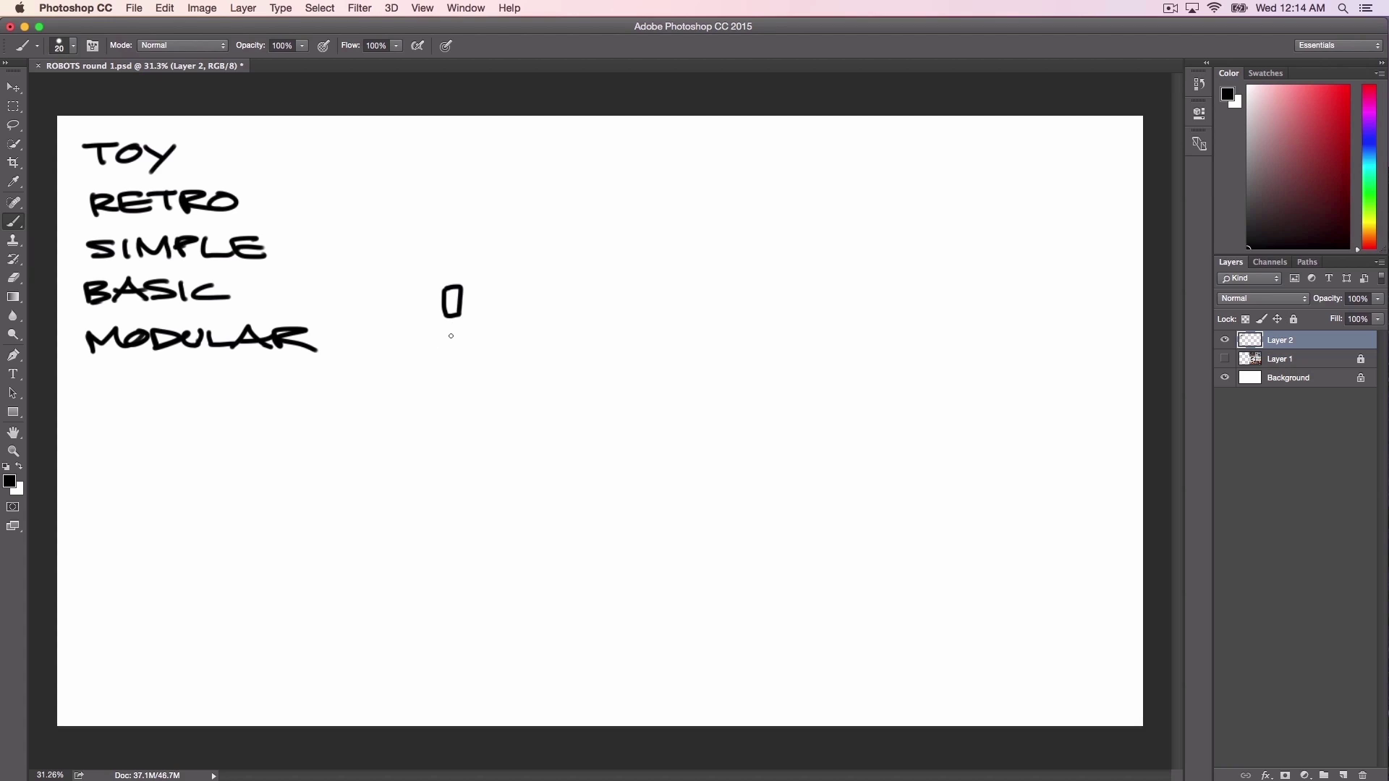
Step: Sketch a boxy stick robot, then write SIMPLE under MODULAR and erase the robot
{"action": "mouse_move", "coordinate": [473, 331]}
{"action": "left_mouse_down"}
{"action": "mouse_move", "coordinate": [436, 331]}
{"action": "mouse_move", "coordinate": [438, 391]}
{"action": "mouse_move", "coordinate": [461, 417]}
{"action": "mouse_move", "coordinate": [460, 339]}
{"action": "mouse_move", "coordinate": [404, 356]}
{"action": "mouse_move", "coordinate": [409, 391]}
{"action": "mouse_move", "coordinate": [416, 336]}
{"action": "mouse_move", "coordinate": [483, 392]}
{"action": "mouse_move", "coordinate": [480, 340]}
{"action": "left_mouse_up"}
{"action": "mouse_move", "coordinate": [428, 416]}
{"action": "left_mouse_down"}
{"action": "mouse_move", "coordinate": [411, 426]}
{"action": "mouse_move", "coordinate": [431, 477]}
{"action": "mouse_move", "coordinate": [425, 412]}
{"action": "left_mouse_up"}
{"action": "mouse_move", "coordinate": [488, 410]}
{"action": "left_mouse_down"}
{"action": "mouse_move", "coordinate": [496, 487]}
{"action": "mouse_move", "coordinate": [483, 410]}
{"action": "left_mouse_up"}
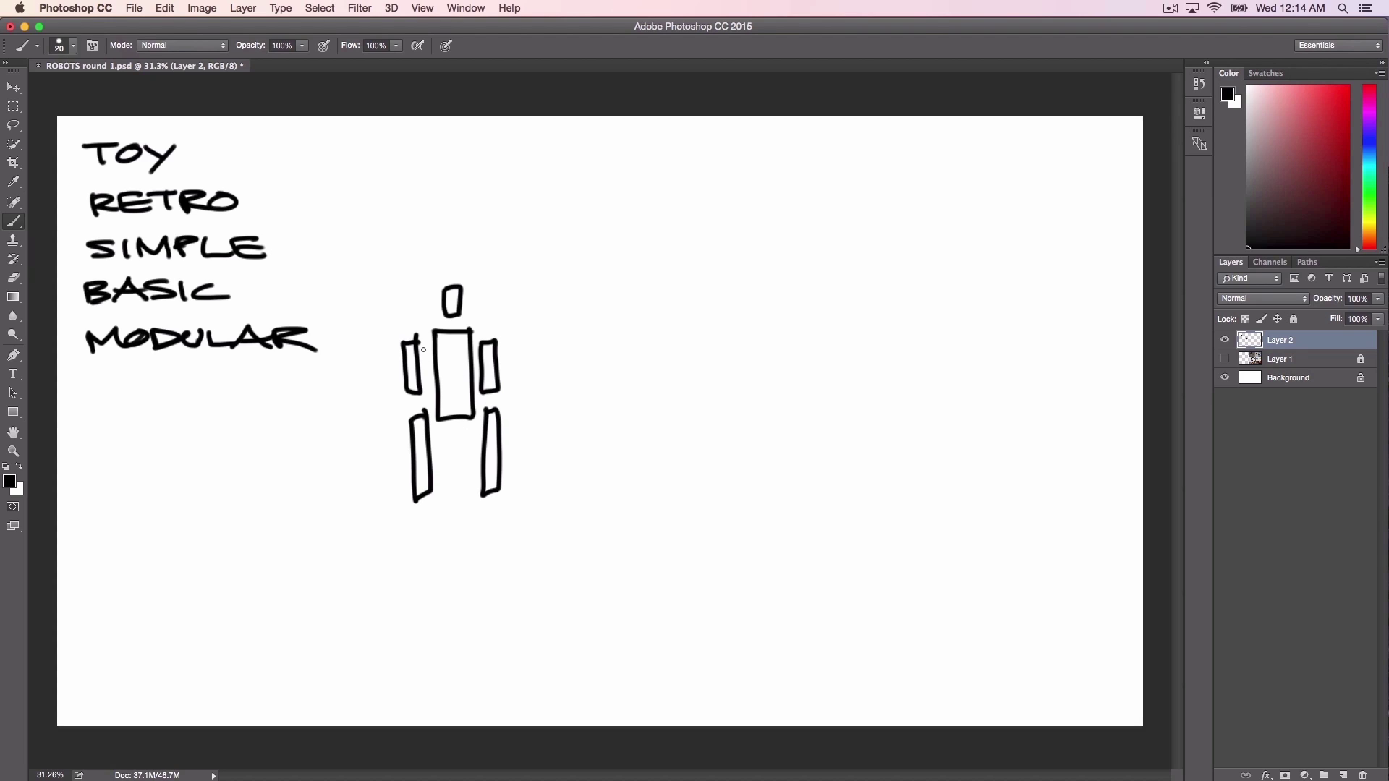
{"action": "left_click_drag", "start_coordinate": [423, 350], "coordinate": [478, 355]}
{"action": "left_click_drag", "start_coordinate": [423, 421], "coordinate": [485, 413]}
{"action": "left_click_drag", "start_coordinate": [110, 374], "coordinate": [91, 394]}
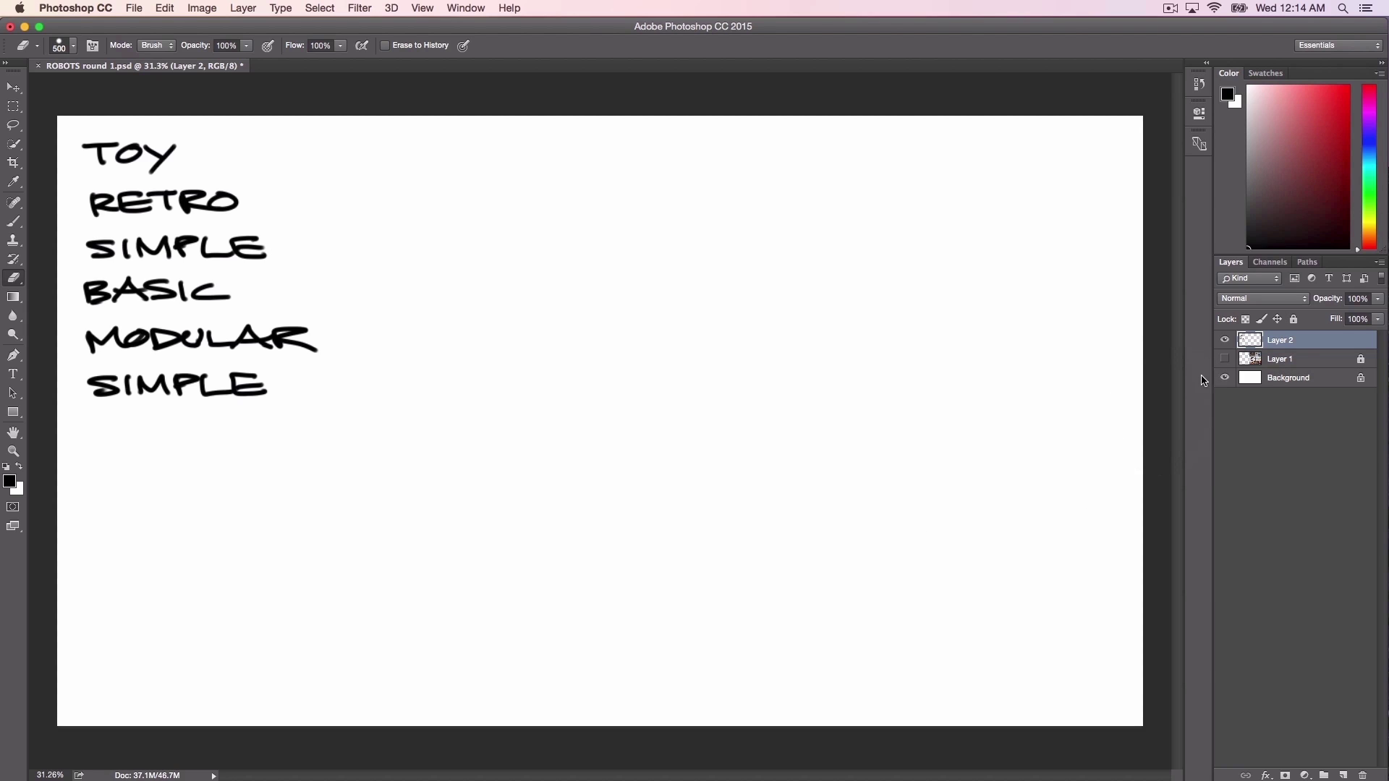
Step: Make Layer 1 visible to reveal the eleven-photo robot reference grid
{"action": "left_click", "coordinate": [1225, 359]}
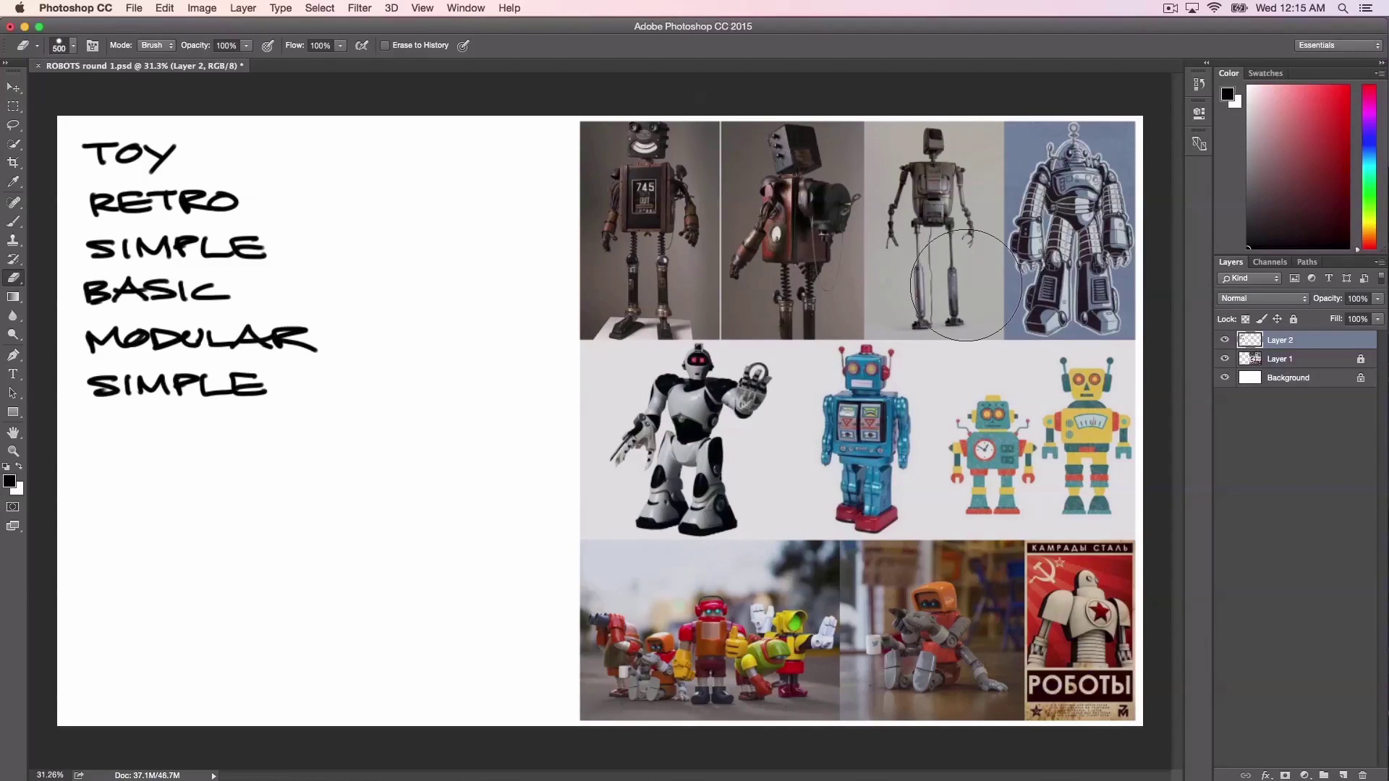
Step: Scale the keyword list down to about 69% into the top-left corner
{"action": "key", "text": "super+t"}
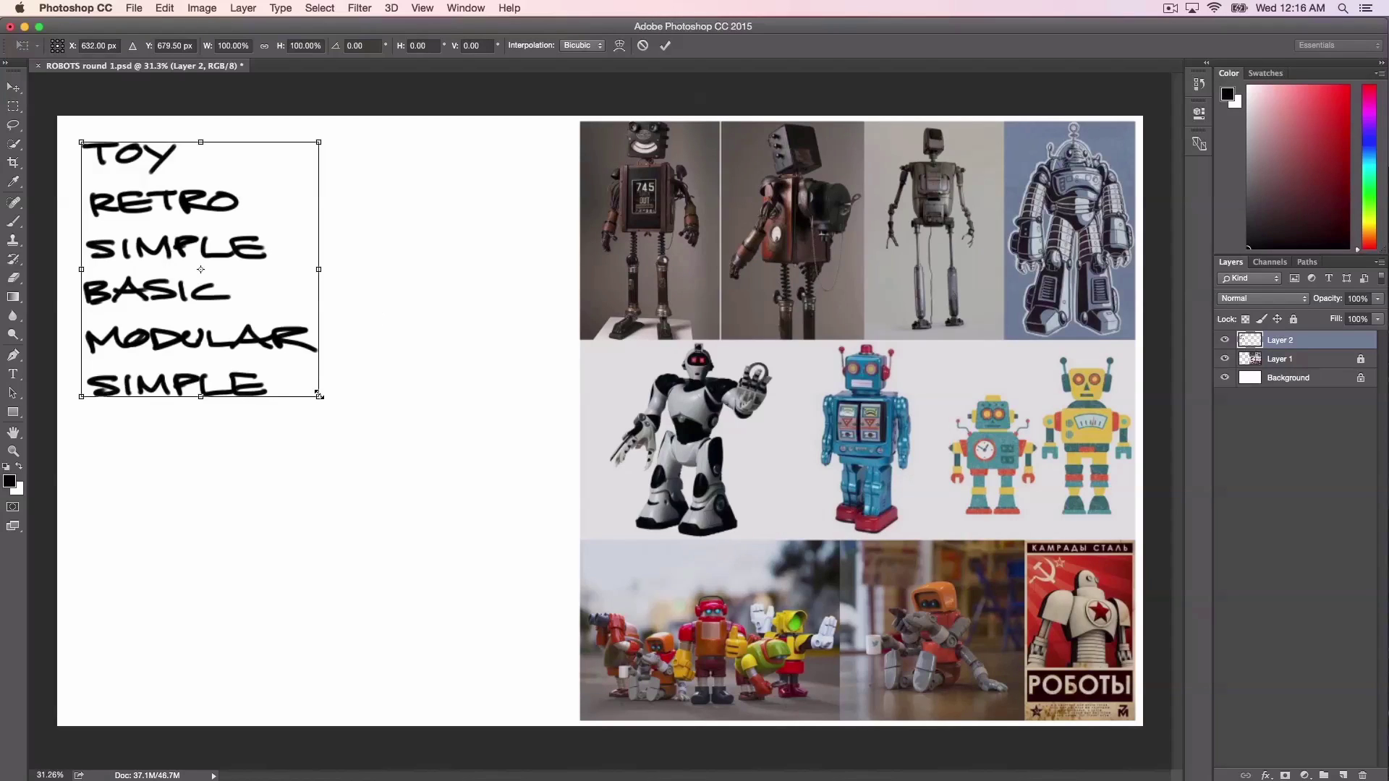
{"action": "left_click_drag", "start_coordinate": [319, 397], "coordinate": [171, 230]}
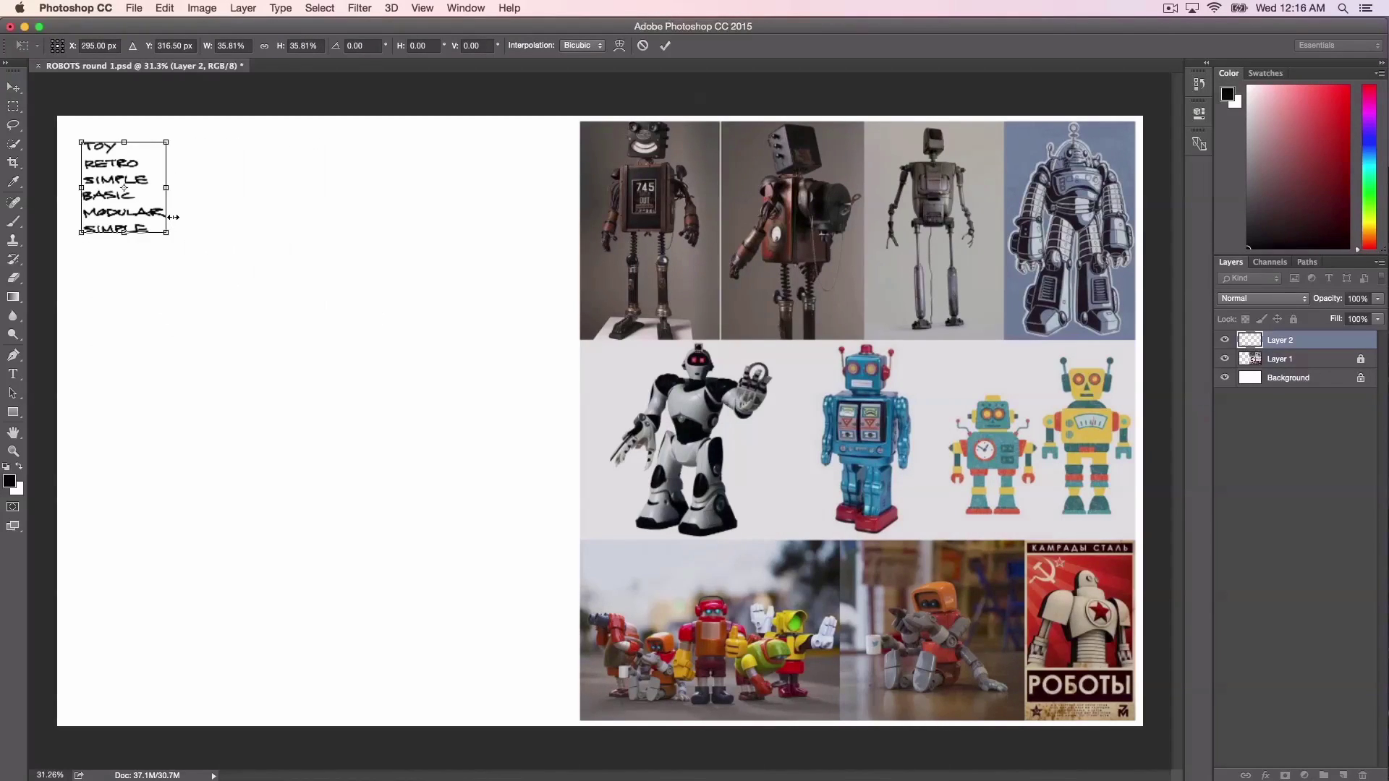
{"action": "key", "text": "Return"}
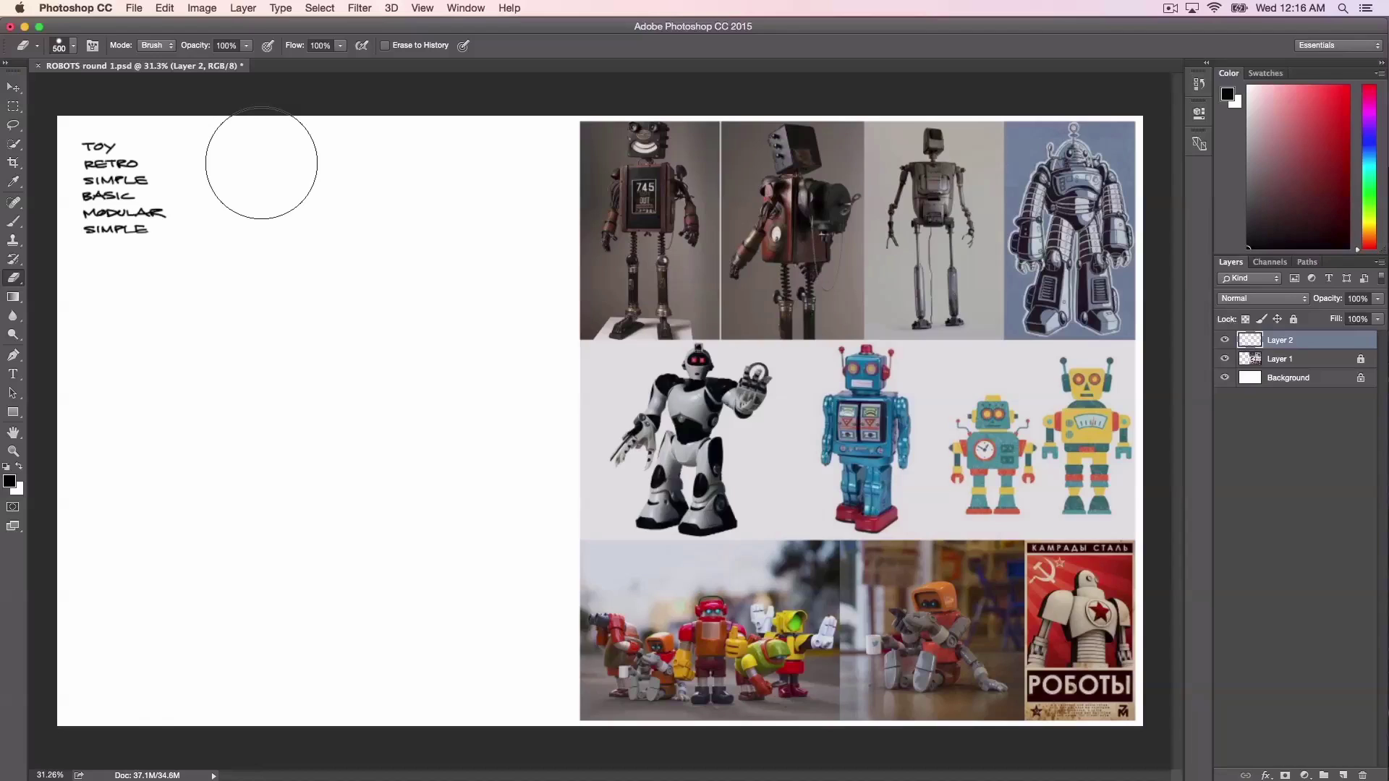
{"action": "key", "text": "b"}
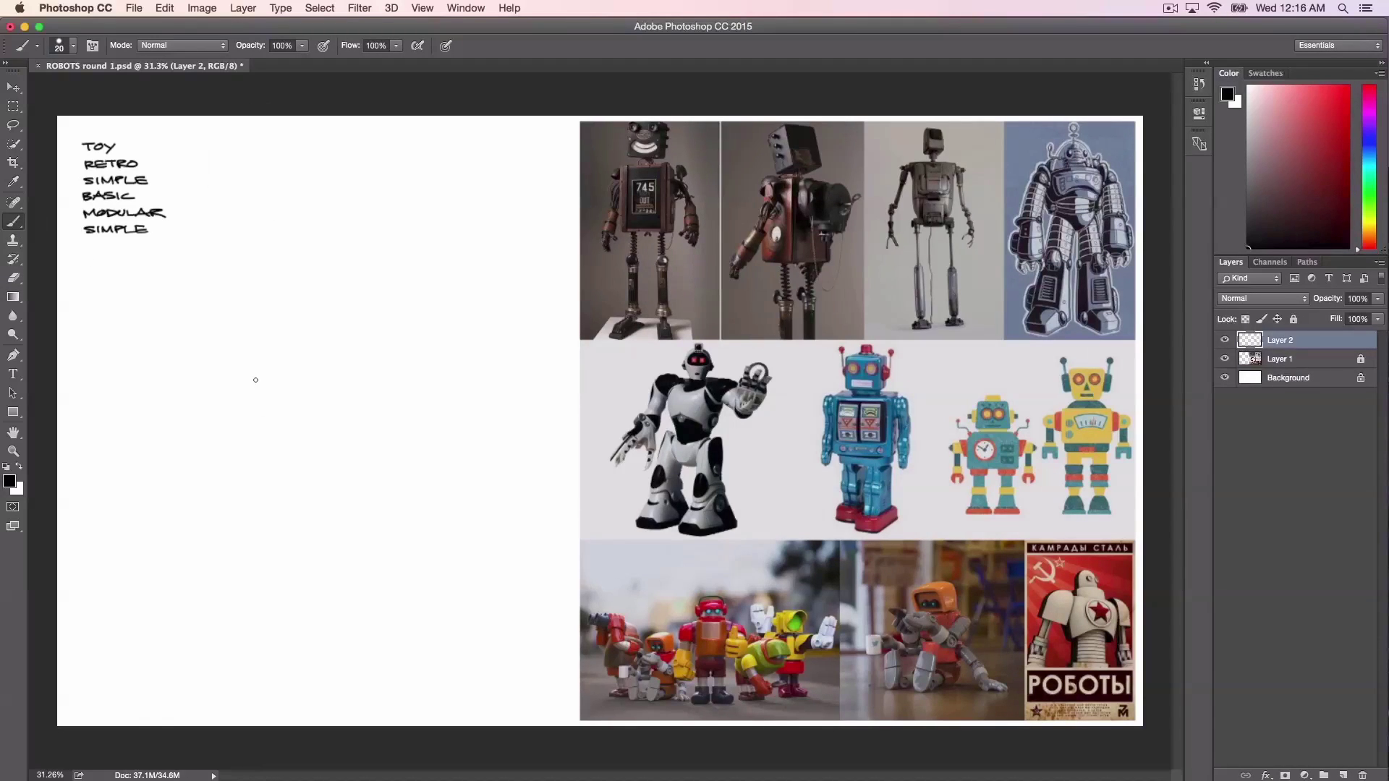
{"action": "key", "text": "bracketright"}
{"action": "mouse_move", "coordinate": [128, 420]}
{"action": "left_mouse_down"}
{"action": "mouse_move", "coordinate": [217, 359]}
{"action": "mouse_move", "coordinate": [384, 346]}
{"action": "mouse_move", "coordinate": [475, 416]}
{"action": "mouse_move", "coordinate": [449, 441]}
{"action": "mouse_move", "coordinate": [136, 442]}
{"action": "mouse_move", "coordinate": [449, 438]}
{"action": "left_mouse_up"}
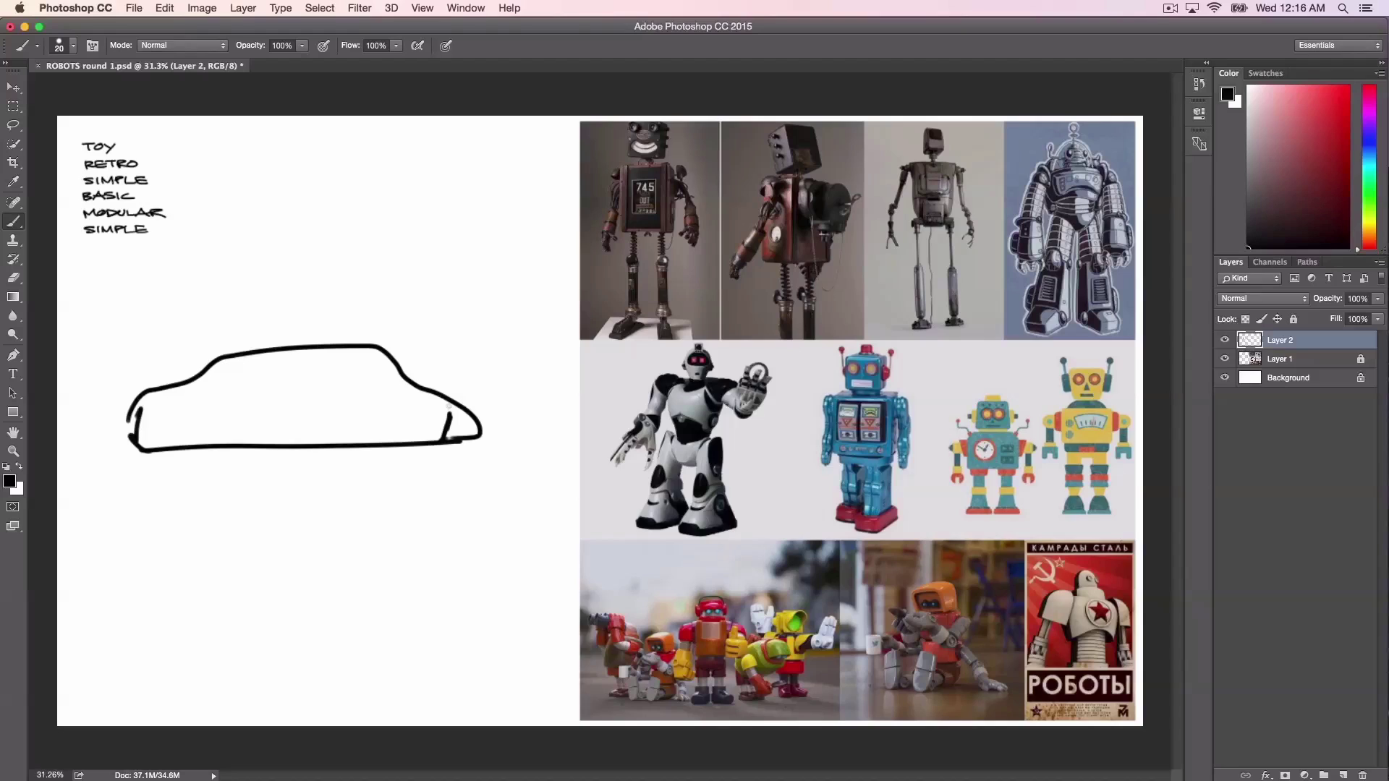
{"action": "mouse_move", "coordinate": [226, 423]}
{"action": "left_mouse_down"}
{"action": "mouse_move", "coordinate": [180, 446]}
{"action": "mouse_move", "coordinate": [217, 422]}
{"action": "left_mouse_up"}
{"action": "mouse_move", "coordinate": [362, 422]}
{"action": "left_mouse_down"}
{"action": "mouse_move", "coordinate": [322, 450]}
{"action": "mouse_move", "coordinate": [356, 421]}
{"action": "left_mouse_up"}
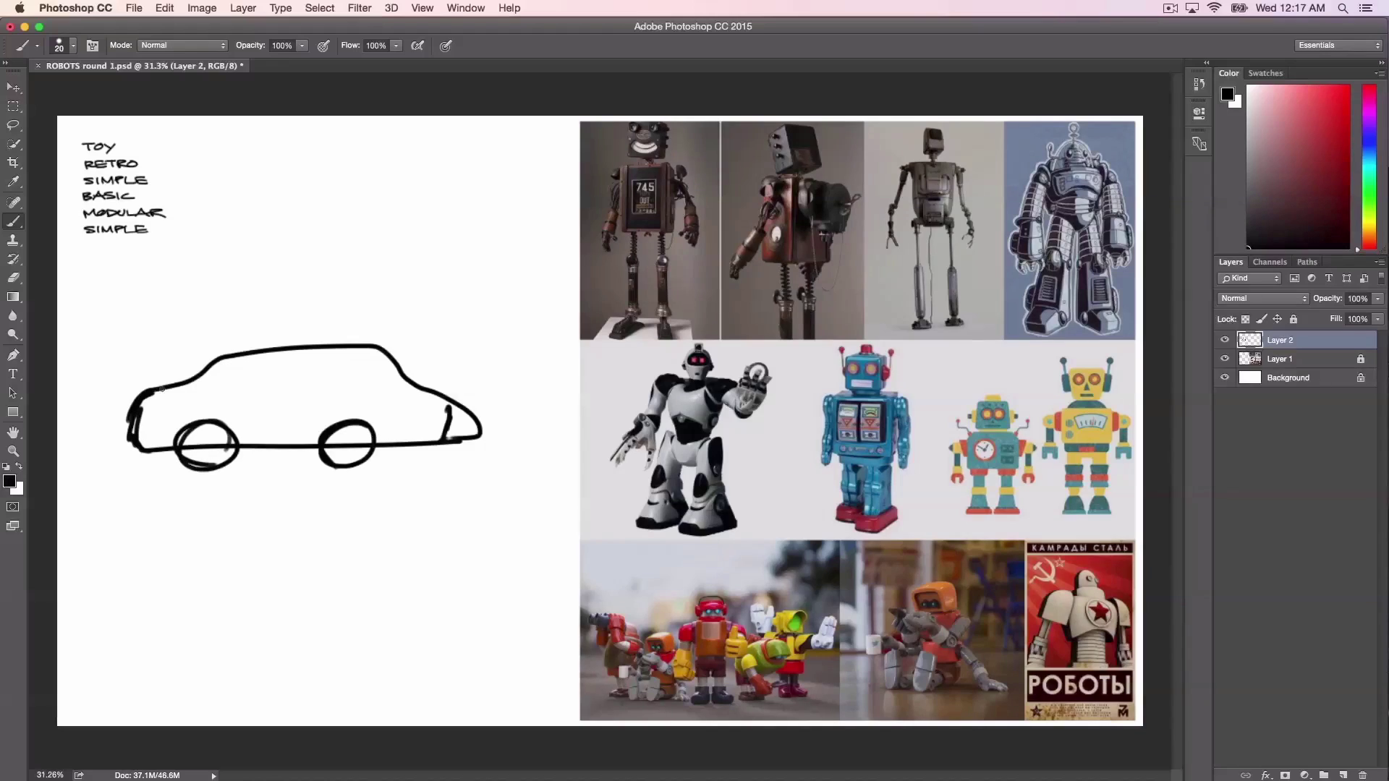
{"action": "mouse_move", "coordinate": [162, 390]}
{"action": "left_mouse_down"}
{"action": "mouse_move", "coordinate": [263, 349]}
{"action": "mouse_move", "coordinate": [366, 342]}
{"action": "mouse_move", "coordinate": [463, 418]}
{"action": "left_mouse_up"}
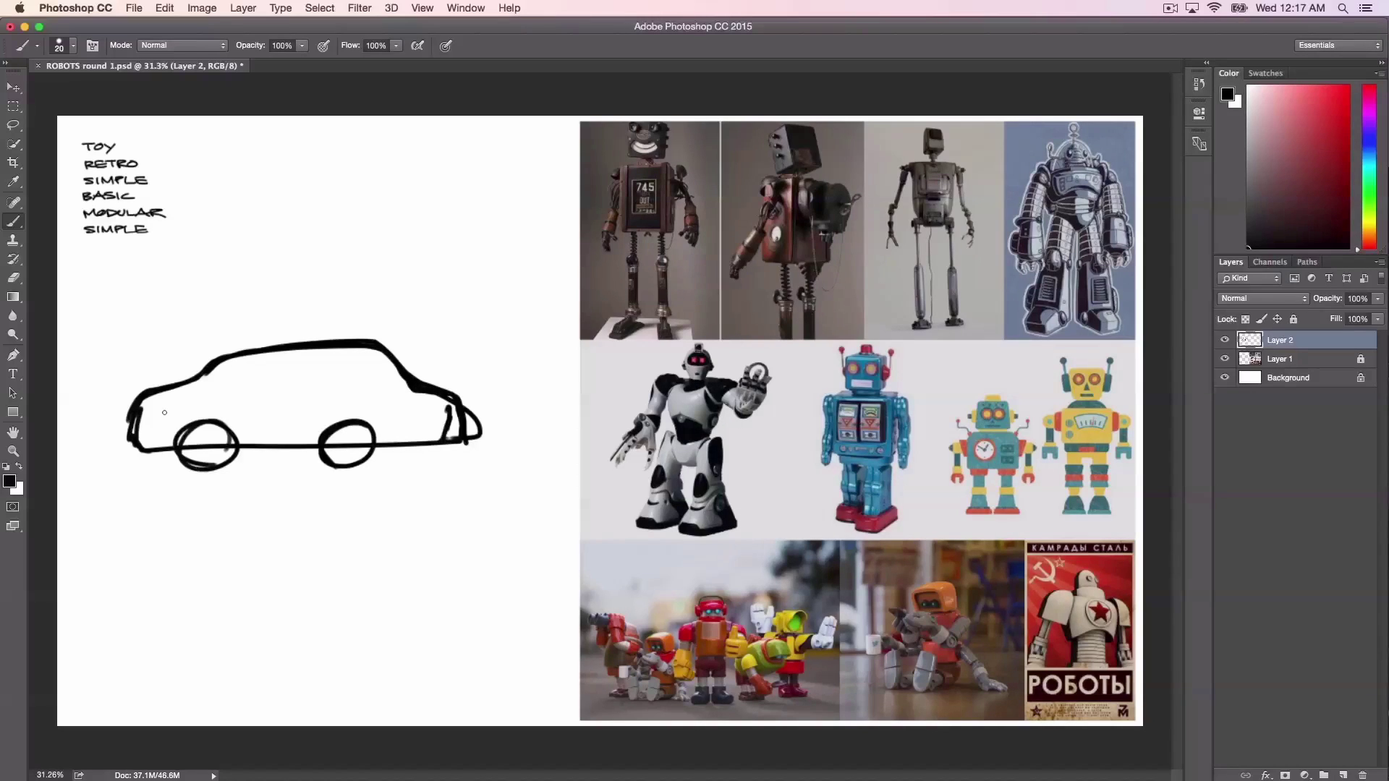
{"action": "mouse_move", "coordinate": [174, 389]}
{"action": "left_mouse_down"}
{"action": "mouse_move", "coordinate": [273, 348]}
{"action": "mouse_move", "coordinate": [355, 336]}
{"action": "mouse_move", "coordinate": [388, 355]}
{"action": "left_mouse_up"}
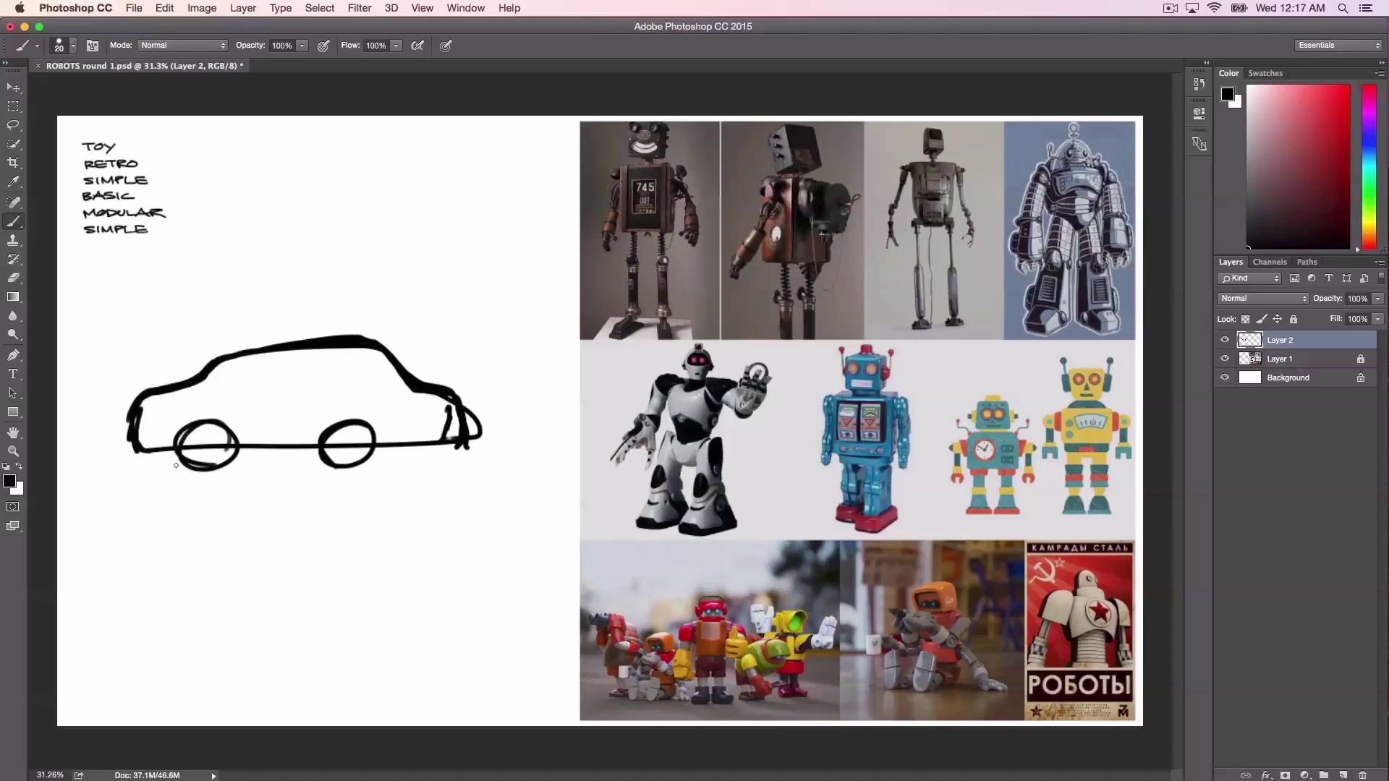
{"action": "left_click", "coordinate": [13, 278]}
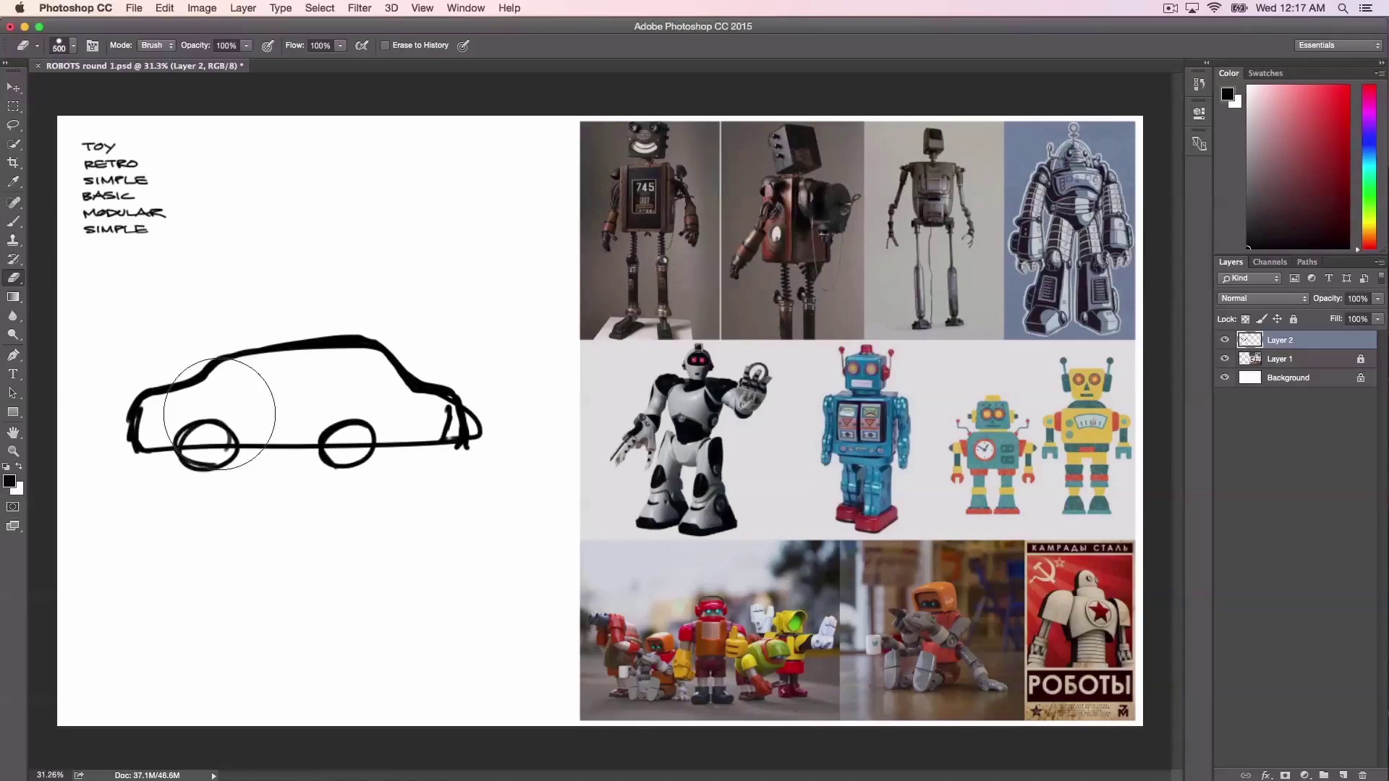
{"action": "mouse_move", "coordinate": [220, 414]}
{"action": "left_mouse_down"}
{"action": "mouse_move", "coordinate": [166, 394]}
{"action": "mouse_move", "coordinate": [253, 369]}
{"action": "mouse_move", "coordinate": [304, 390]}
{"action": "mouse_move", "coordinate": [280, 454]}
{"action": "mouse_move", "coordinate": [320, 406]}
{"action": "mouse_move", "coordinate": [472, 397]}
{"action": "left_mouse_up"}
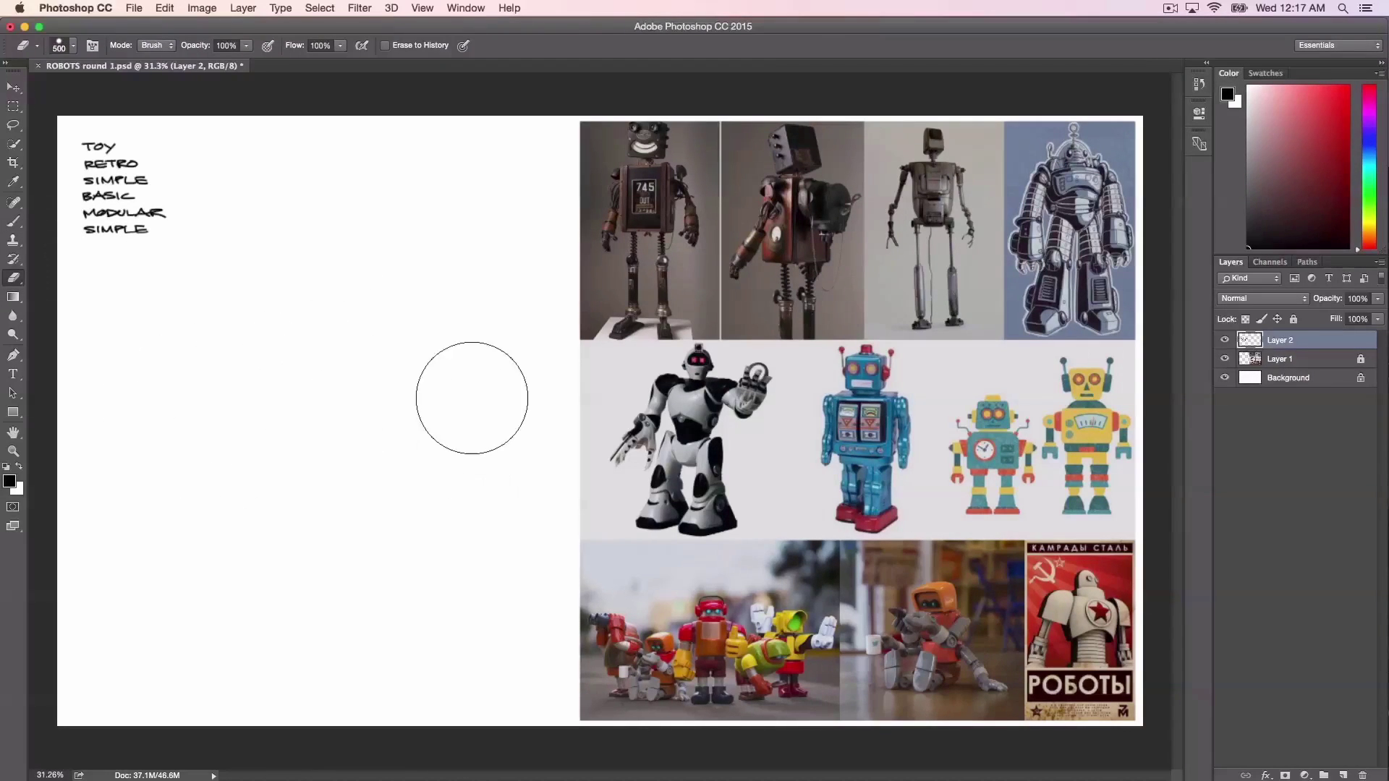
{"action": "key", "text": "bracketleft"}
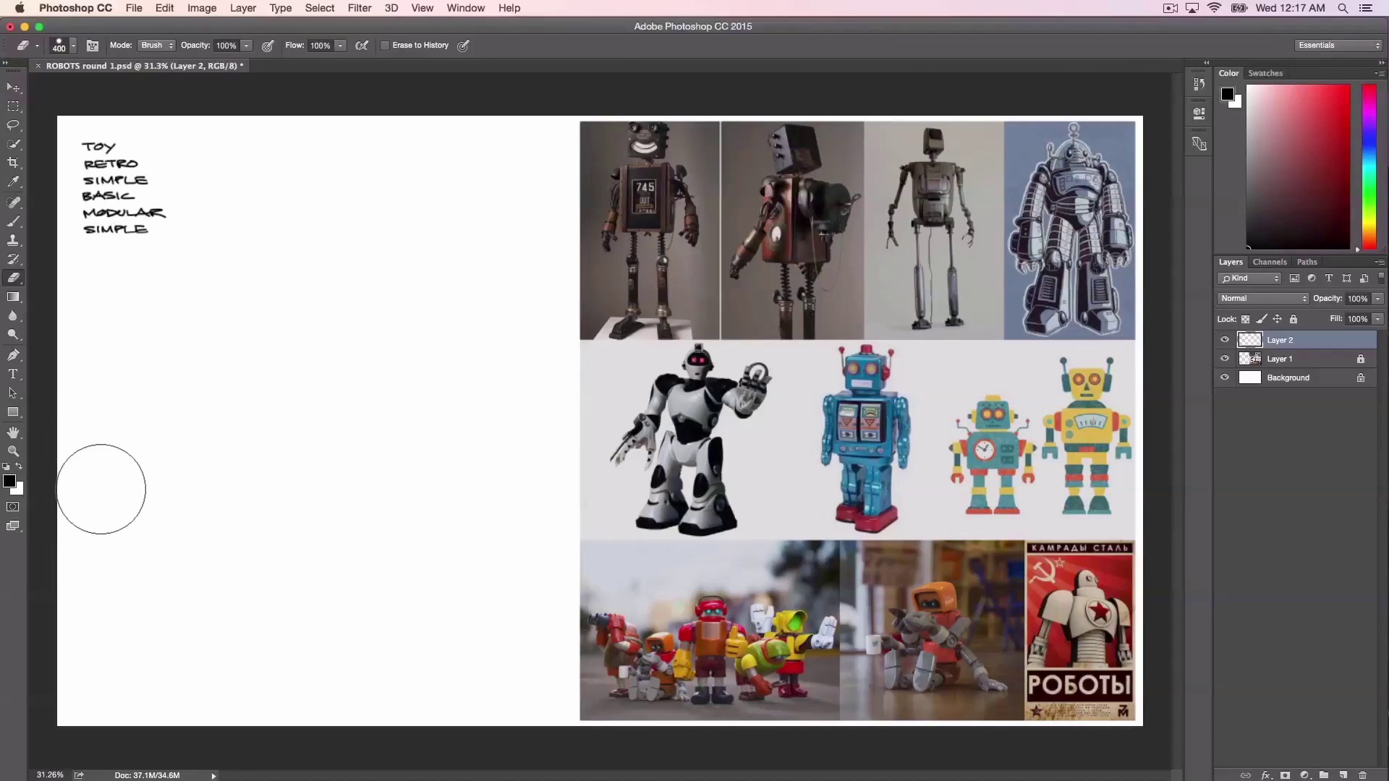
Step: Reduce the eraser to 200 and lock Layer 2 holding the keyword list
{"action": "key", "text": "bracketleft"}
{"action": "key", "text": "bracketleft"}
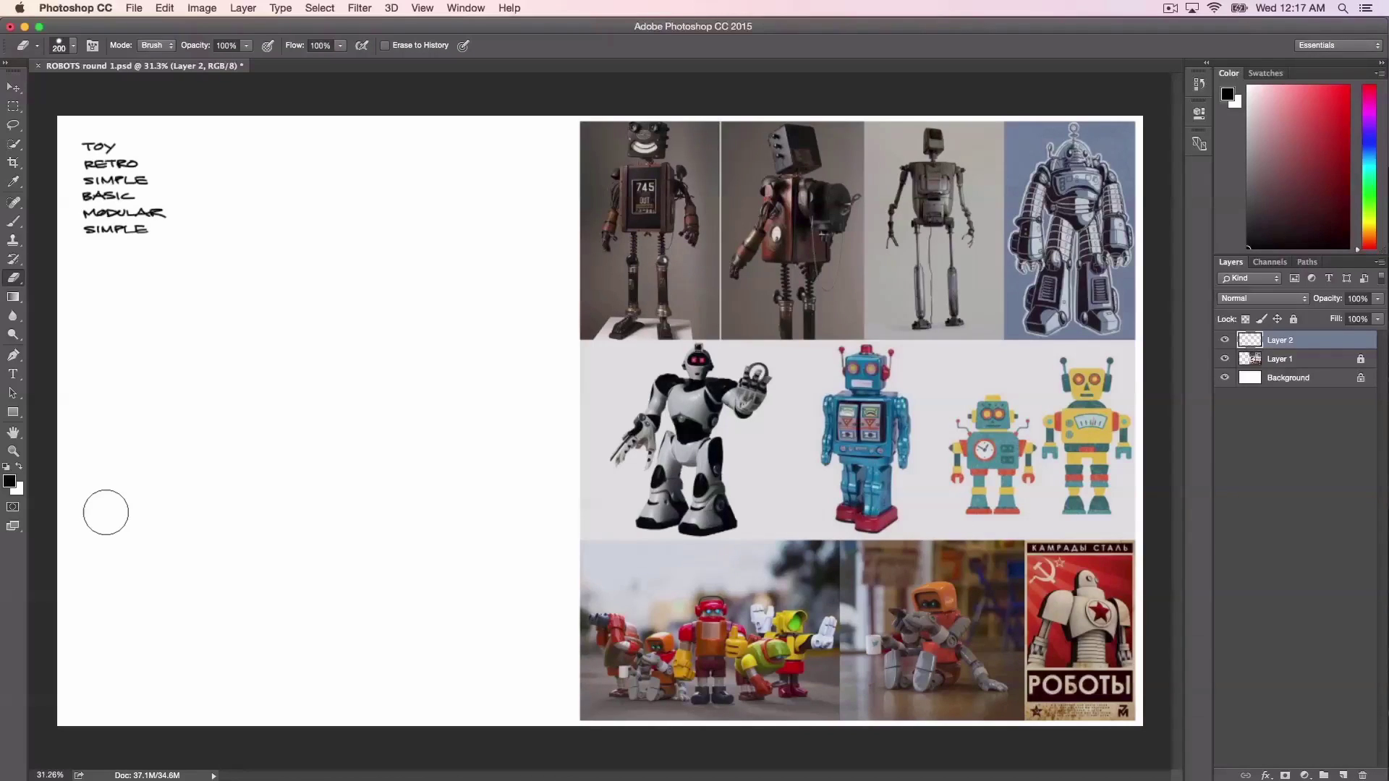
{"action": "left_click", "coordinate": [1294, 319]}
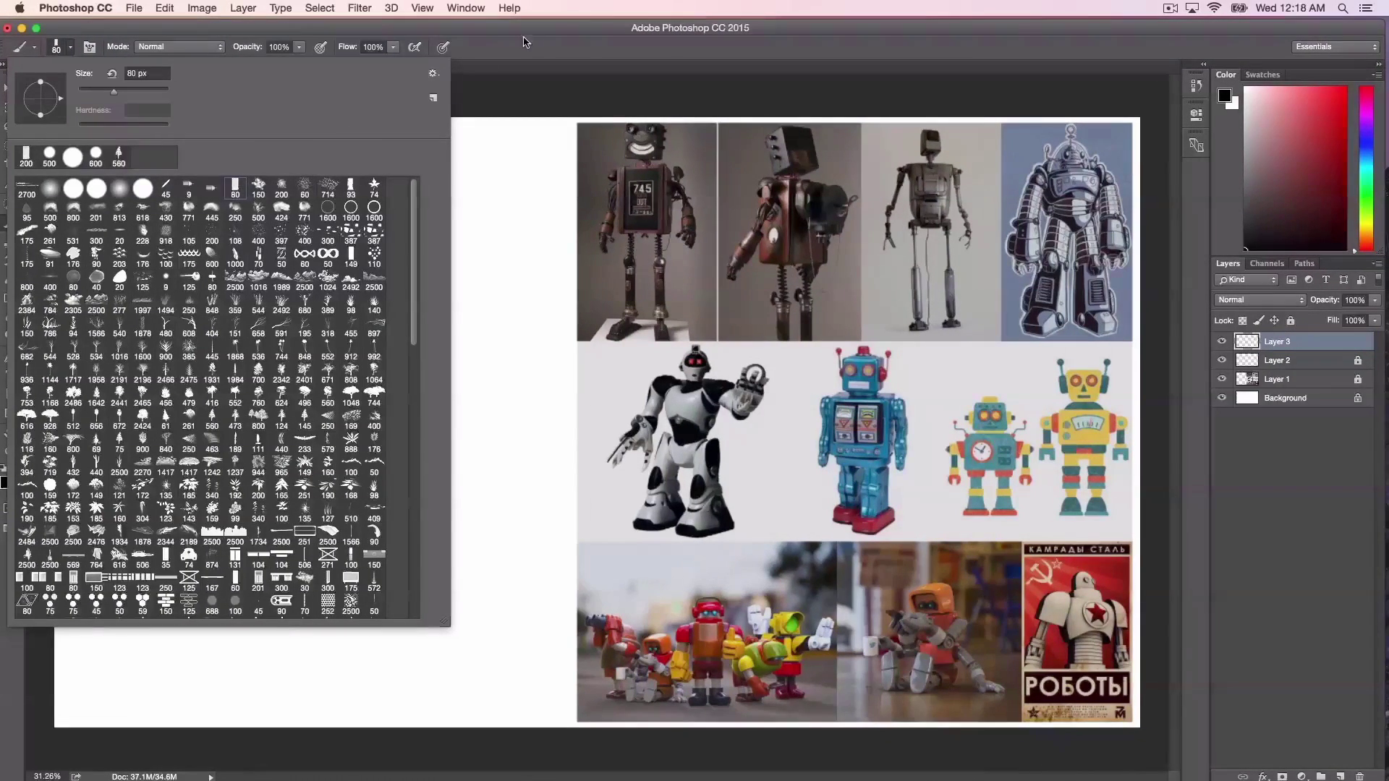
Step: Paint the robot's head blob, left arm and lower leg with a 125–175 px brush
{"action": "key", "text": "Return"}
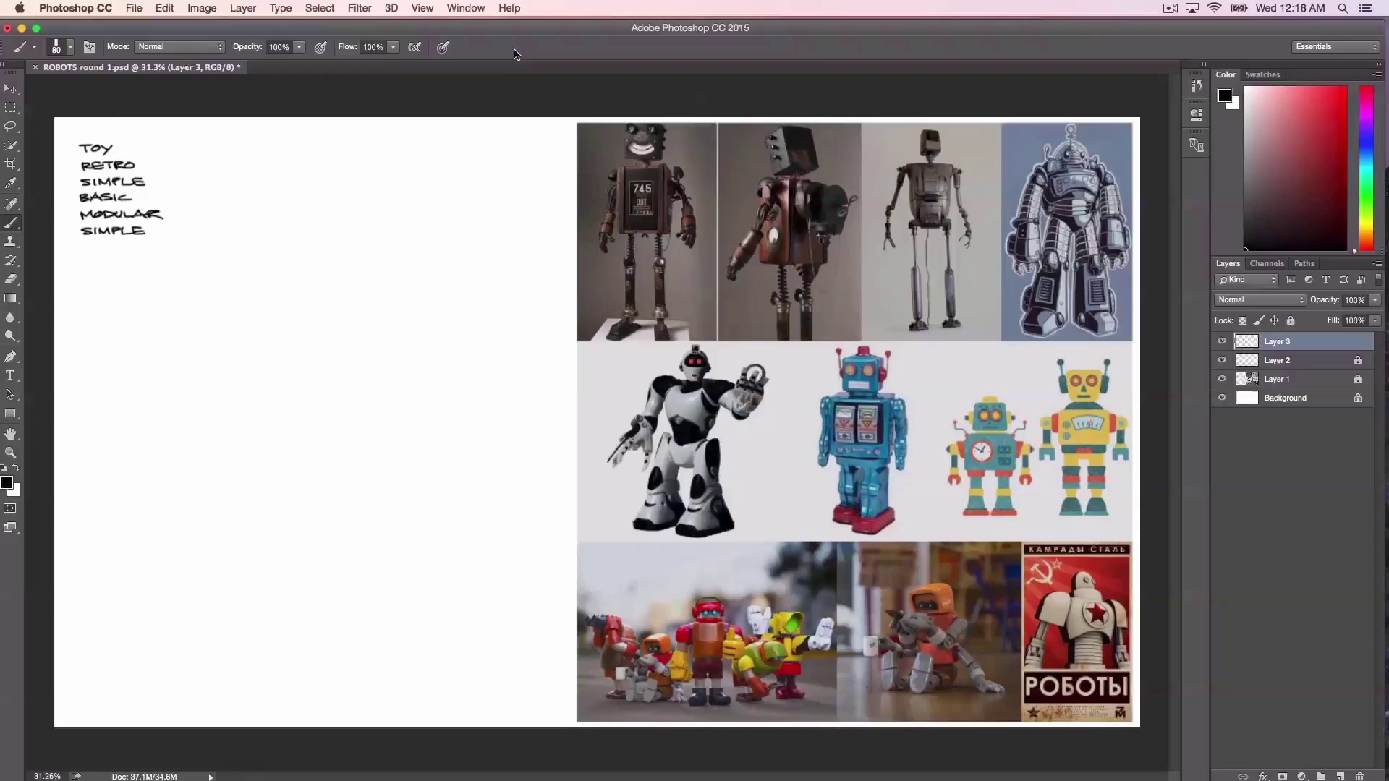
{"action": "key", "text": "bracketright"}
{"action": "key", "text": "bracketright"}
{"action": "key", "text": "bracketright"}
{"action": "key", "text": "bracketright"}
{"action": "key", "text": "bracketright"}
{"action": "key", "text": "bracketleft"}
{"action": "mouse_move", "coordinate": [307, 293]}
{"action": "left_mouse_down"}
{"action": "mouse_move", "coordinate": [323, 331]}
{"action": "mouse_move", "coordinate": [323, 293]}
{"action": "mouse_move", "coordinate": [309, 317]}
{"action": "mouse_move", "coordinate": [321, 337]}
{"action": "mouse_move", "coordinate": [276, 386]}
{"action": "mouse_move", "coordinate": [288, 455]}
{"action": "mouse_move", "coordinate": [318, 373]}
{"action": "mouse_move", "coordinate": [288, 385]}
{"action": "mouse_move", "coordinate": [312, 464]}
{"action": "mouse_move", "coordinate": [354, 369]}
{"action": "mouse_move", "coordinate": [340, 492]}
{"action": "left_mouse_up"}
{"action": "key", "text": "bracketright"}
{"action": "key", "text": "bracketright"}
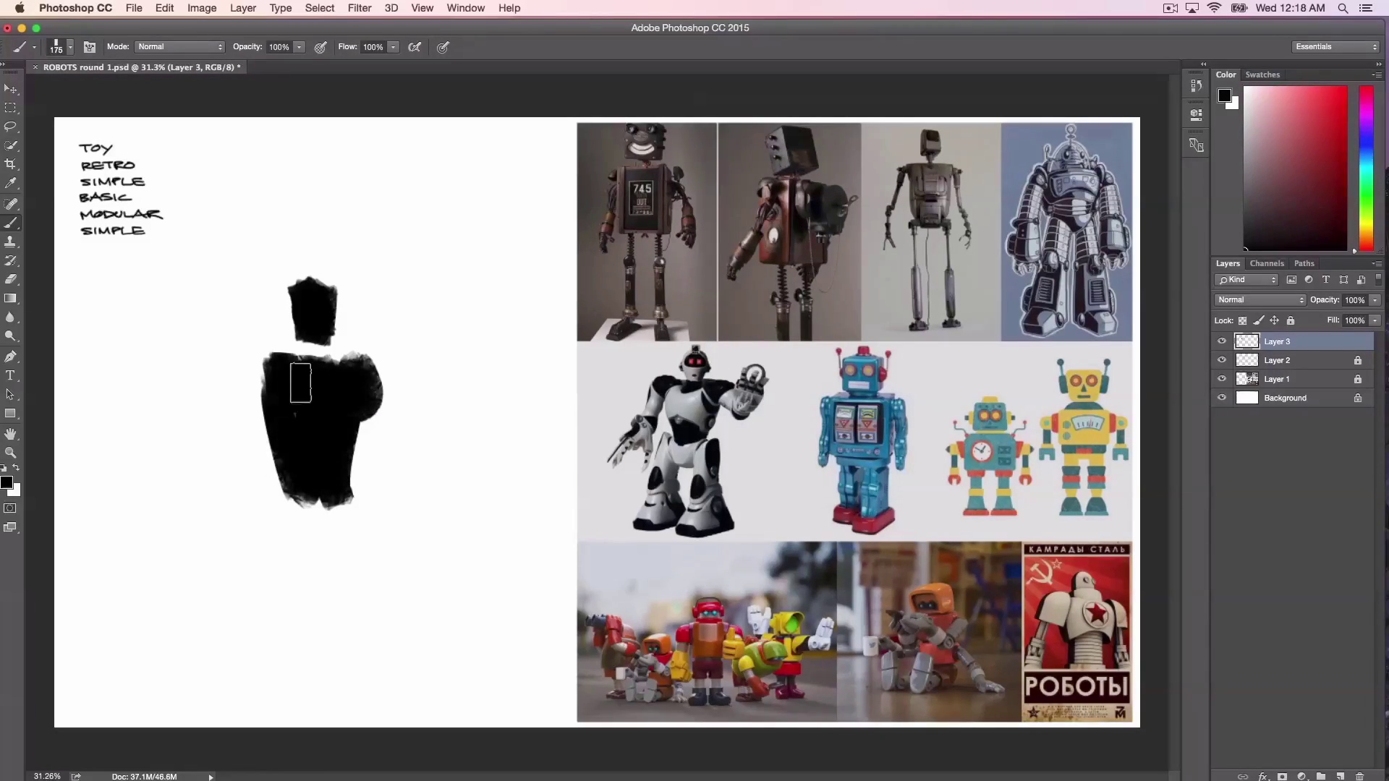
{"action": "key", "text": "bracketleft"}
Step: Rough in the right thigh and shoulder, thicken the left arm, and add a neck and head bump
{"action": "key", "text": "bracketleft"}
{"action": "mouse_move", "coordinate": [223, 369]}
{"action": "left_mouse_down"}
{"action": "mouse_move", "coordinate": [216, 410]}
{"action": "mouse_move", "coordinate": [225, 362]}
{"action": "mouse_move", "coordinate": [202, 412]}
{"action": "mouse_move", "coordinate": [224, 370]}
{"action": "mouse_move", "coordinate": [209, 374]}
{"action": "mouse_move", "coordinate": [237, 399]}
{"action": "mouse_move", "coordinate": [235, 447]}
{"action": "mouse_move", "coordinate": [172, 491]}
{"action": "mouse_move", "coordinate": [206, 472]}
{"action": "mouse_move", "coordinate": [198, 559]}
{"action": "mouse_move", "coordinate": [210, 506]}
{"action": "left_mouse_up"}
{"action": "mouse_move", "coordinate": [279, 366]}
{"action": "left_mouse_down"}
{"action": "mouse_move", "coordinate": [256, 414]}
{"action": "mouse_move", "coordinate": [301, 459]}
{"action": "mouse_move", "coordinate": [310, 532]}
{"action": "mouse_move", "coordinate": [272, 586]}
{"action": "mouse_move", "coordinate": [253, 550]}
{"action": "mouse_move", "coordinate": [293, 543]}
{"action": "left_mouse_up"}
{"action": "left_click_drag", "start_coordinate": [259, 615], "coordinate": [246, 691]}
{"action": "key", "text": "bracketleft"}
{"action": "left_click_drag", "start_coordinate": [326, 539], "coordinate": [376, 499]}
{"action": "left_click_drag", "start_coordinate": [380, 359], "coordinate": [391, 409]}
{"action": "mouse_move", "coordinate": [207, 490]}
{"action": "left_mouse_down"}
{"action": "mouse_move", "coordinate": [204, 566]}
{"action": "mouse_move", "coordinate": [250, 362]}
{"action": "left_mouse_up"}
{"action": "key", "text": "bracketleft"}
{"action": "mouse_move", "coordinate": [319, 327]}
{"action": "left_mouse_down"}
{"action": "mouse_move", "coordinate": [318, 358]}
{"action": "mouse_move", "coordinate": [275, 329]}
{"action": "mouse_move", "coordinate": [192, 372]}
{"action": "mouse_move", "coordinate": [292, 442]}
{"action": "mouse_move", "coordinate": [314, 515]}
{"action": "mouse_move", "coordinate": [333, 463]}
{"action": "mouse_move", "coordinate": [298, 293]}
{"action": "mouse_move", "coordinate": [333, 245]}
{"action": "left_mouse_up"}
{"action": "key", "text": "bracketleft"}
{"action": "key", "text": "bracketleft"}
{"action": "key", "text": "bracketright"}
{"action": "key", "text": "bracketleft"}
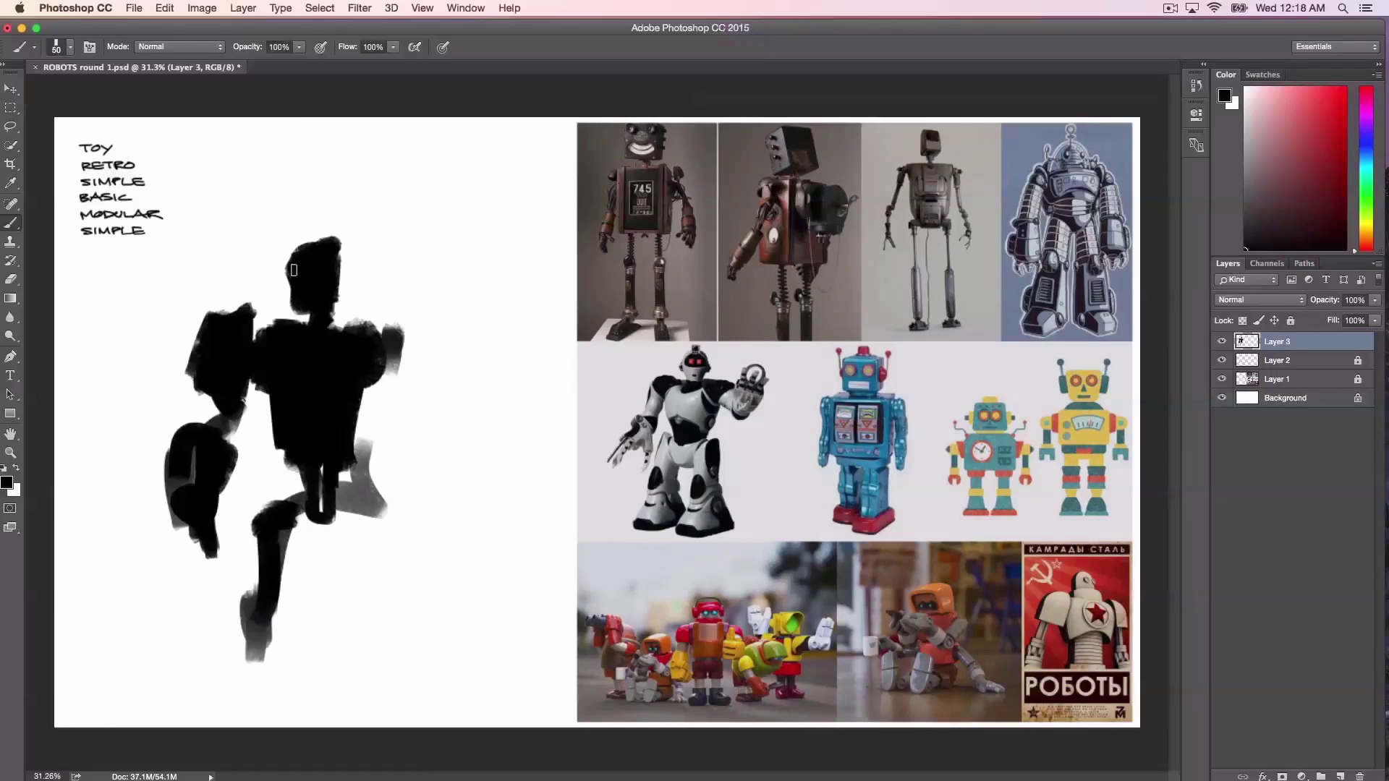
{"action": "mouse_move", "coordinate": [294, 270]}
{"action": "left_mouse_down"}
{"action": "mouse_move", "coordinate": [284, 289]}
{"action": "mouse_move", "coordinate": [287, 274]}
{"action": "left_mouse_up"}
Step: Fill out the left shoulder, arm, leg and foot, then marquee-select the silhouette's right half
{"action": "key", "text": "bracketright"}
{"action": "mouse_move", "coordinate": [213, 380]}
{"action": "left_mouse_down"}
{"action": "mouse_move", "coordinate": [207, 316]}
{"action": "mouse_move", "coordinate": [245, 308]}
{"action": "left_mouse_up"}
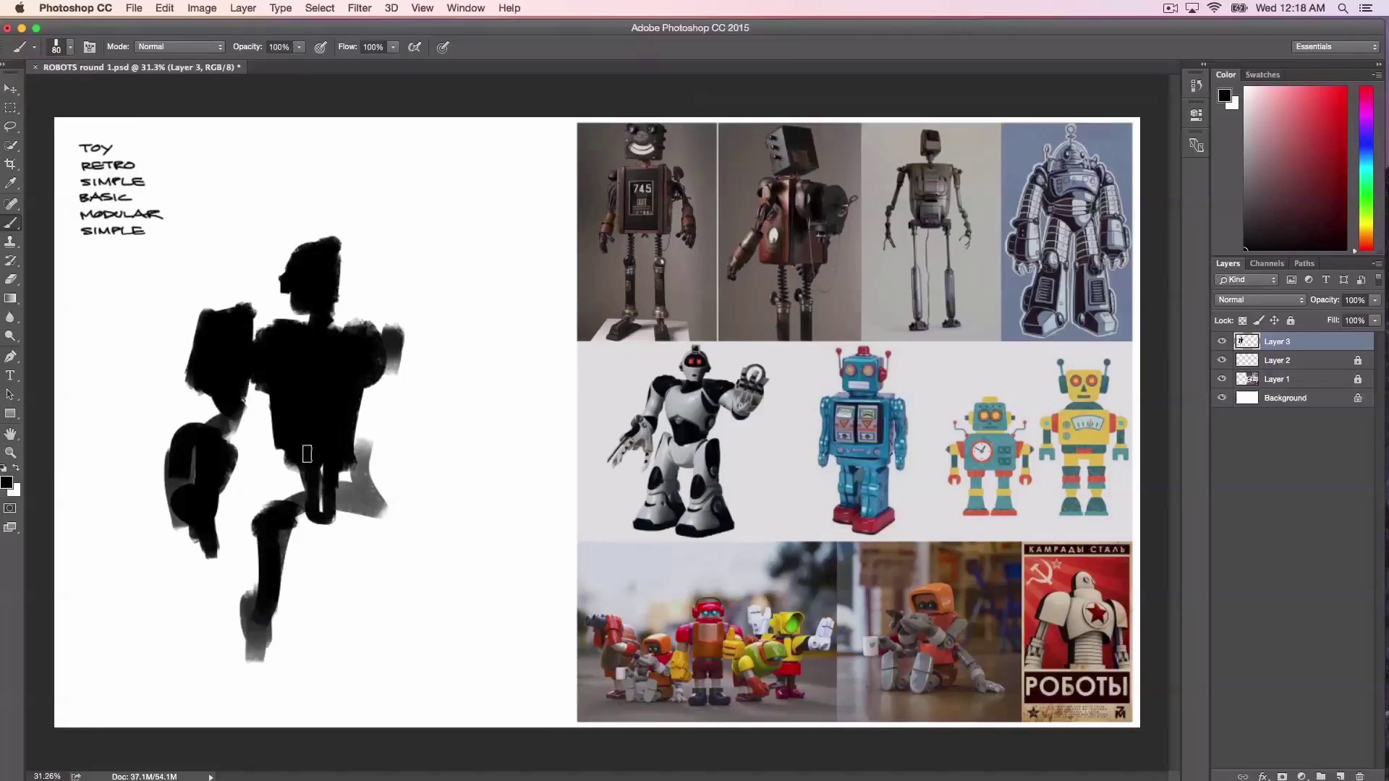
{"action": "left_click_drag", "start_coordinate": [323, 336], "coordinate": [275, 331]}
{"action": "mouse_move", "coordinate": [192, 463]}
{"action": "left_mouse_down"}
{"action": "mouse_move", "coordinate": [223, 446]}
{"action": "mouse_move", "coordinate": [227, 413]}
{"action": "left_mouse_up"}
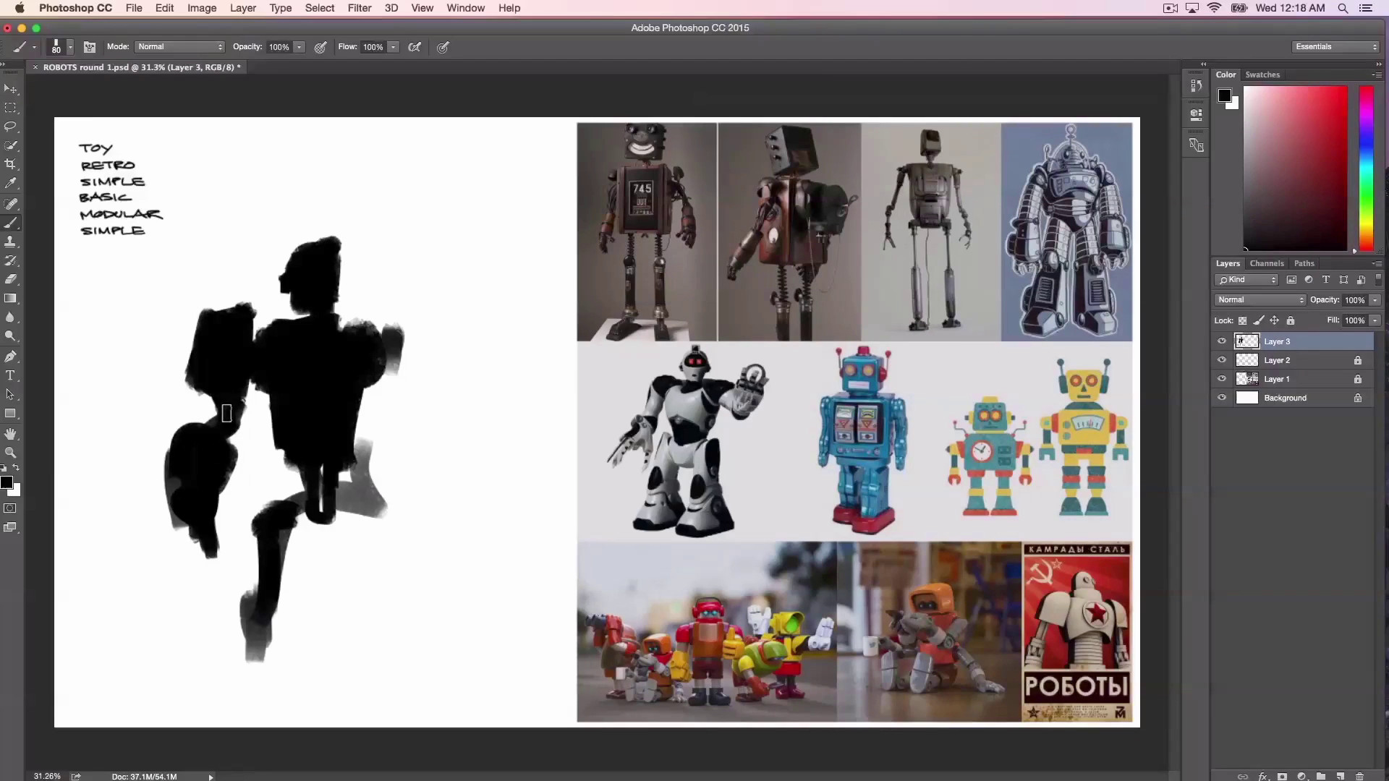
{"action": "key", "text": "bracketright"}
{"action": "left_click_drag", "start_coordinate": [260, 519], "coordinate": [259, 679]}
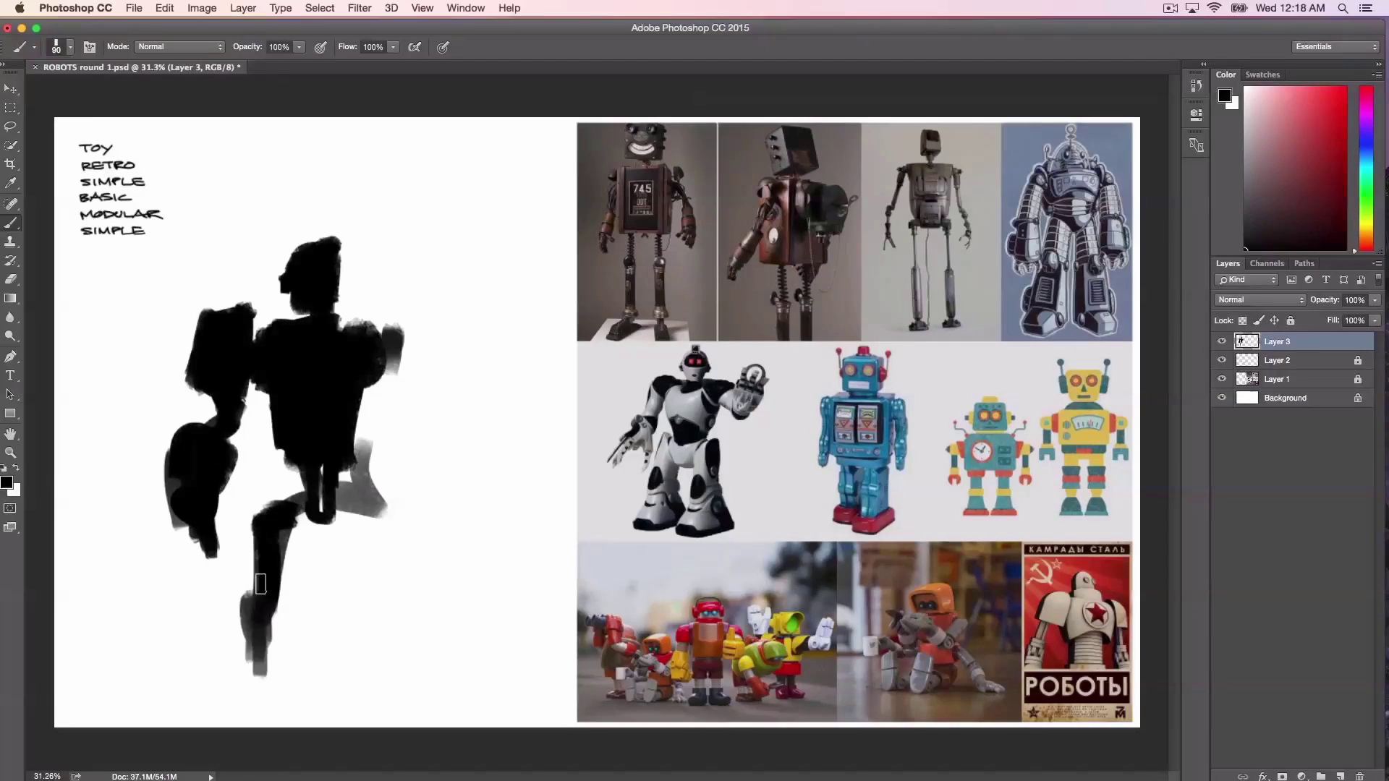
{"action": "left_click_drag", "start_coordinate": [260, 583], "coordinate": [258, 698]}
{"action": "key", "text": "bracketleft"}
{"action": "key", "text": "bracketleft"}
{"action": "mouse_move", "coordinate": [241, 590]}
{"action": "left_mouse_down"}
{"action": "mouse_move", "coordinate": [259, 659]}
{"action": "mouse_move", "coordinate": [242, 599]}
{"action": "mouse_move", "coordinate": [270, 492]}
{"action": "mouse_move", "coordinate": [259, 501]}
{"action": "mouse_move", "coordinate": [300, 506]}
{"action": "mouse_move", "coordinate": [316, 479]}
{"action": "mouse_move", "coordinate": [313, 524]}
{"action": "mouse_move", "coordinate": [333, 525]}
{"action": "mouse_move", "coordinate": [332, 459]}
{"action": "left_mouse_up"}
{"action": "key", "text": "bracketright"}
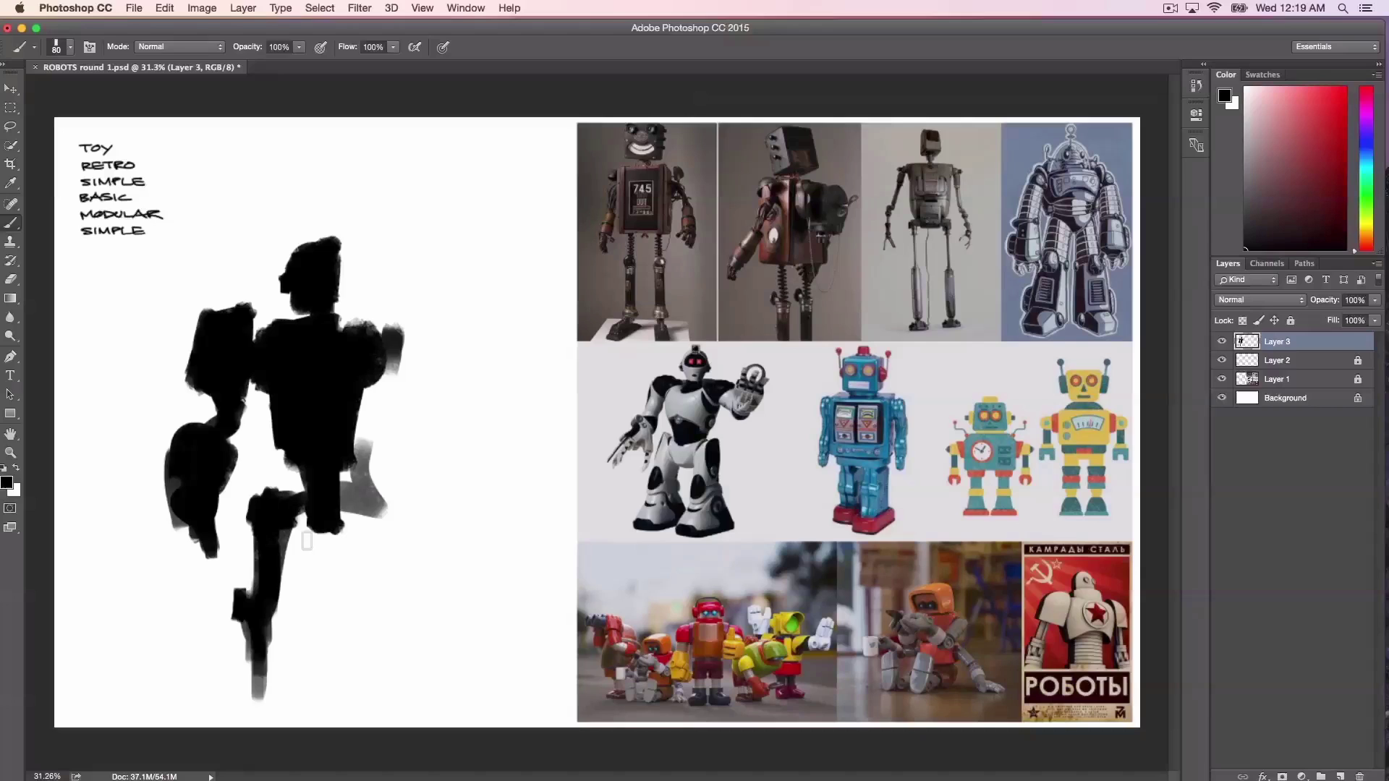
{"action": "key", "text": "m"}
{"action": "mouse_move", "coordinate": [426, 165]}
{"action": "left_mouse_down"}
{"action": "mouse_move", "coordinate": [350, 605]}
{"action": "mouse_move", "coordinate": [324, 630]}
{"action": "left_mouse_up"}
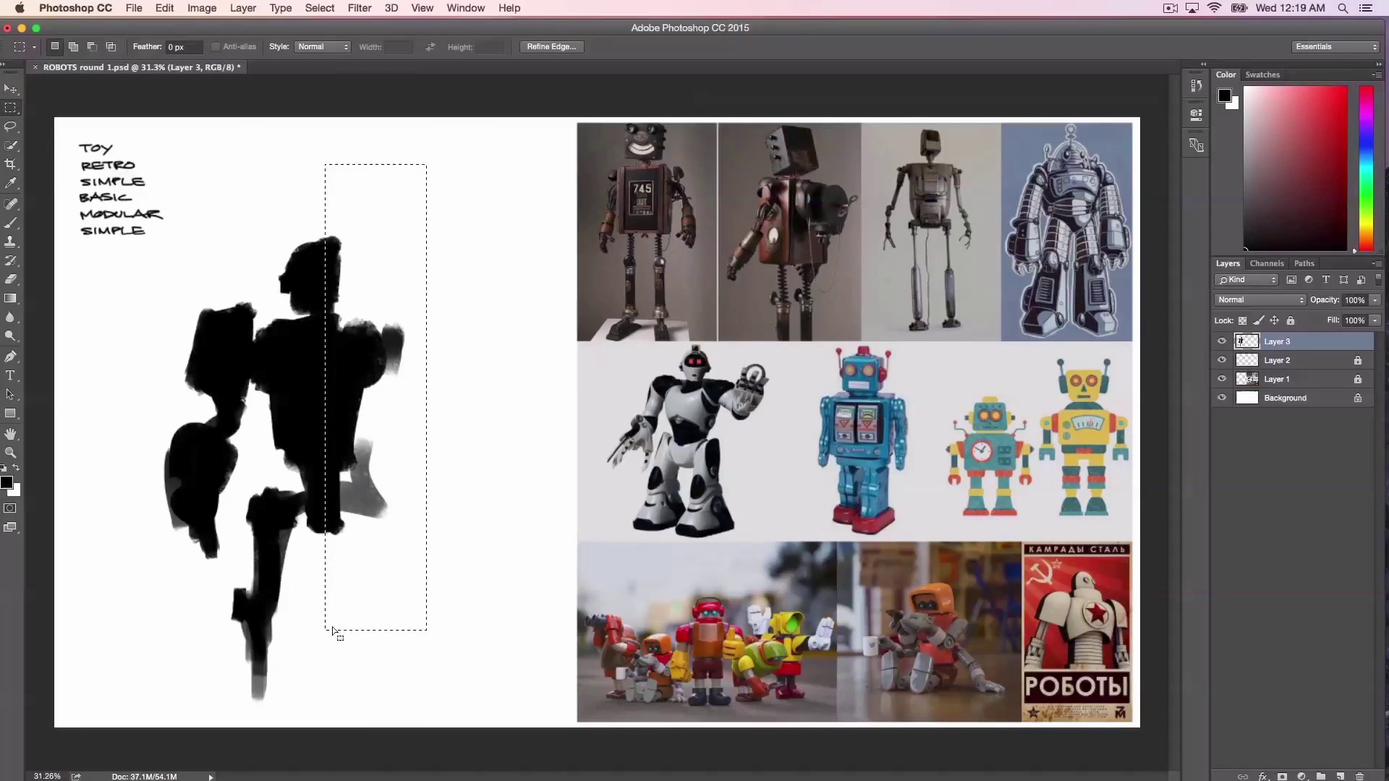
Step: Delete the silhouette's right strip, deselect, and duplicate the half-robot layer
{"action": "key", "text": "Delete"}
{"action": "key", "text": "super+d"}
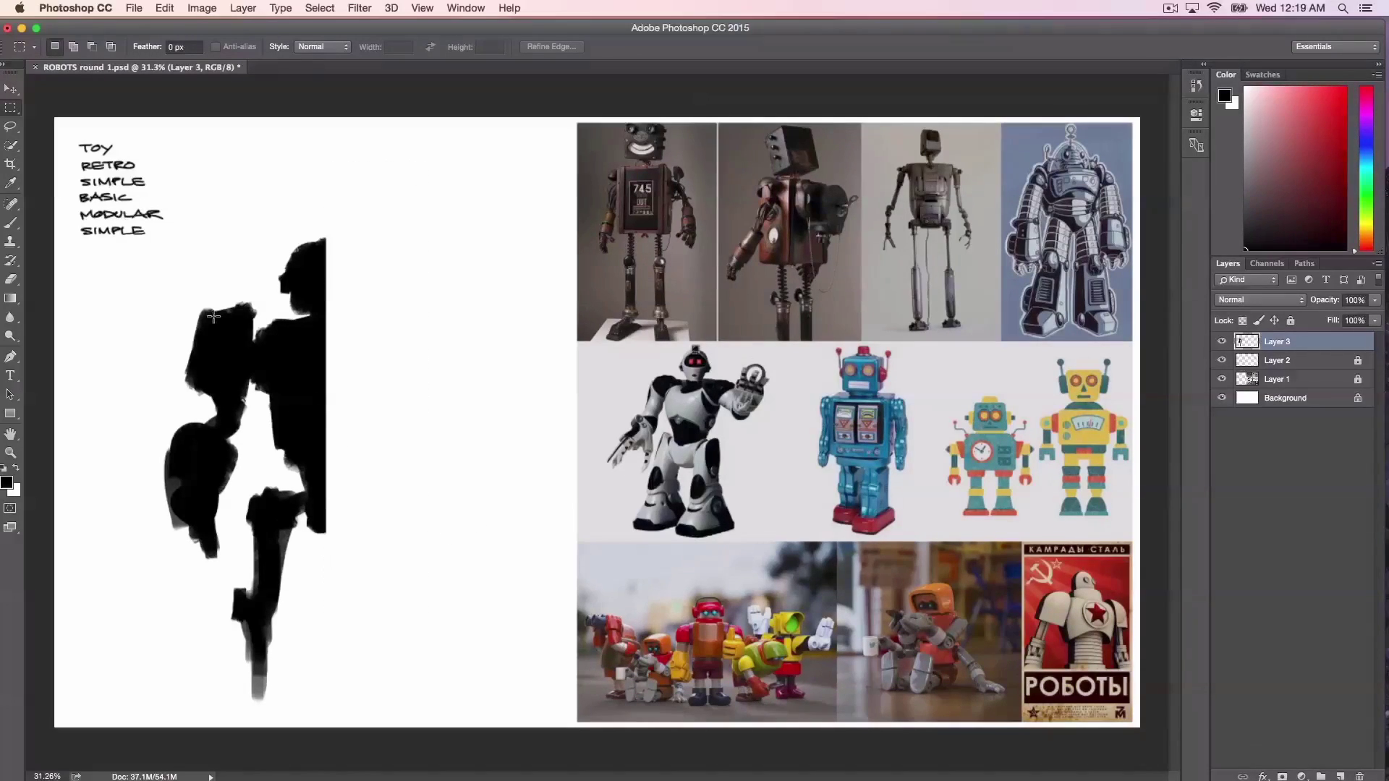
{"action": "left_click_drag", "start_coordinate": [12, 81], "coordinate": [28, 86]}
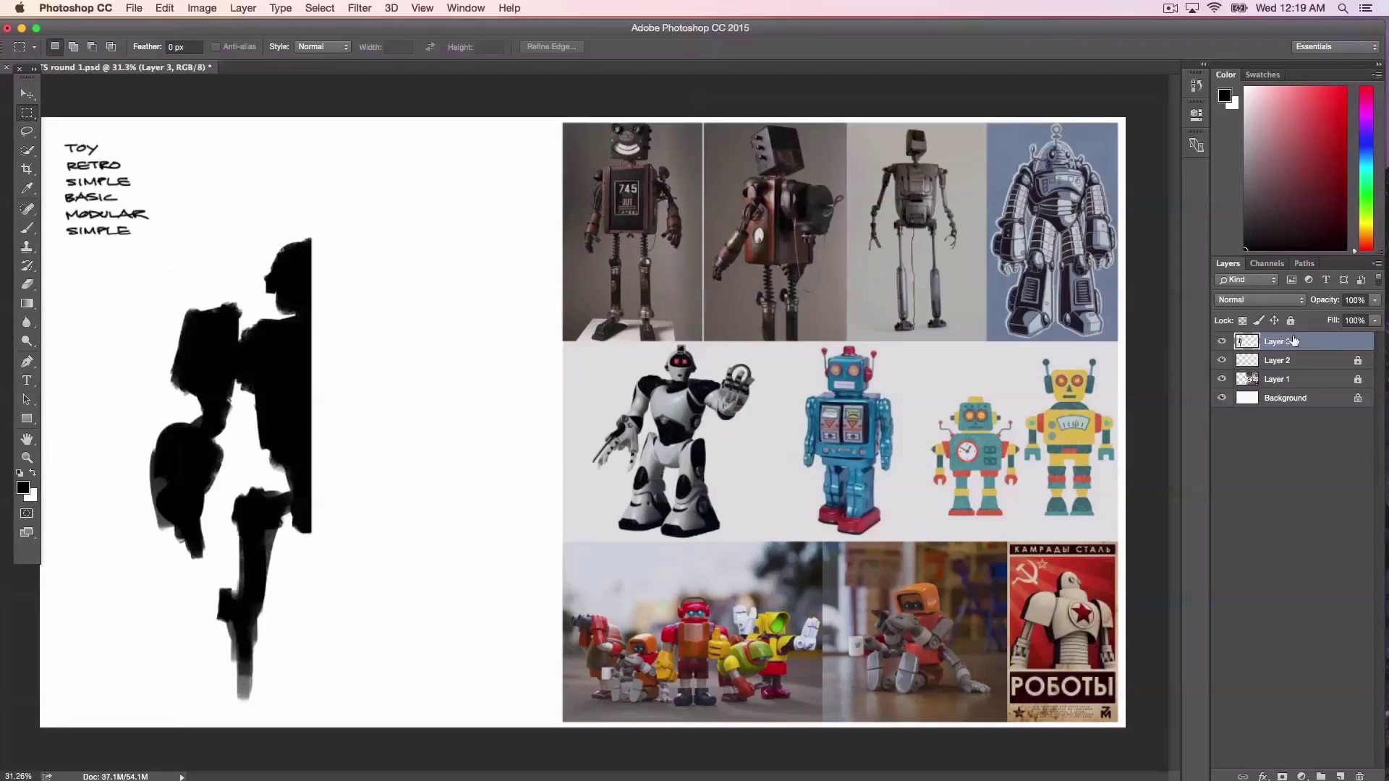
{"action": "left_click_drag", "start_coordinate": [1295, 341], "coordinate": [1340, 776]}
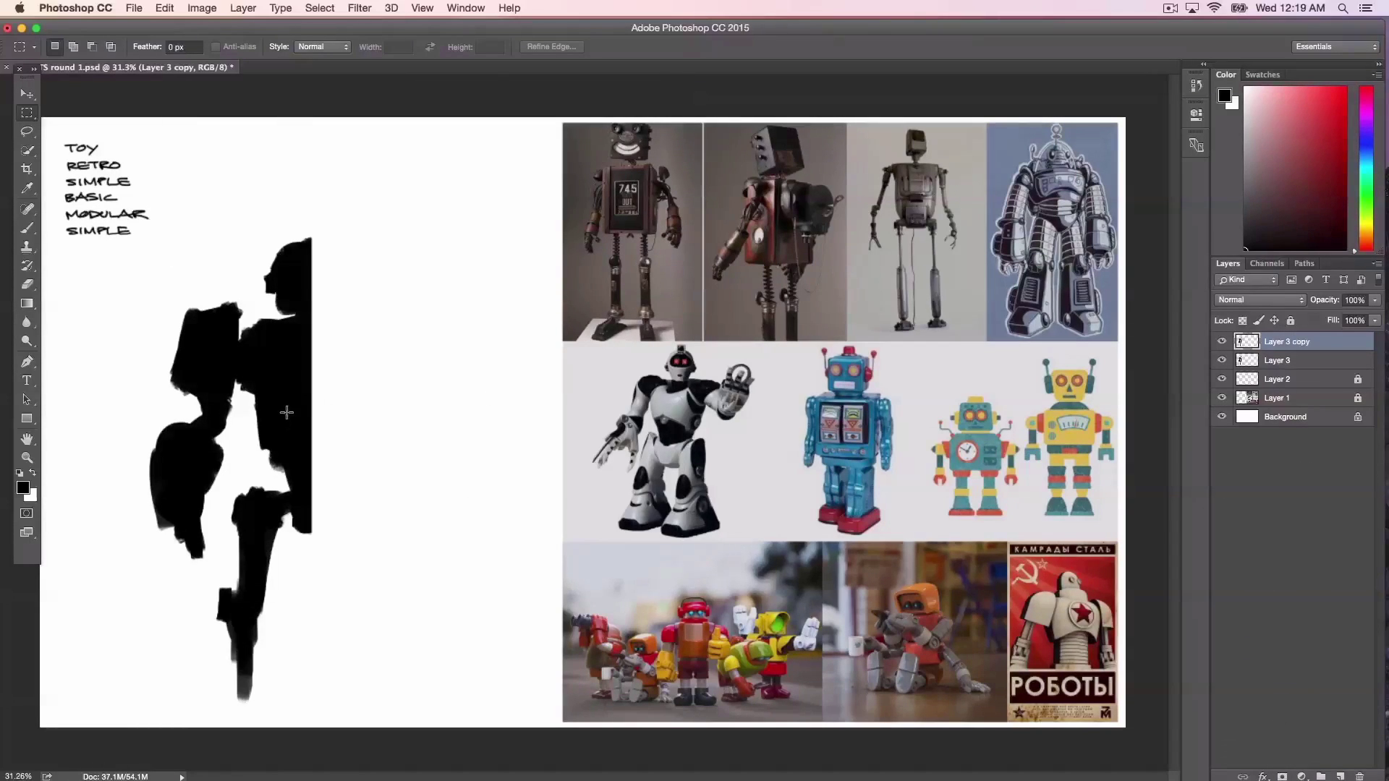
Step: Flip the duplicate horizontally and align it against the original half
{"action": "key", "text": "ctrl+t"}
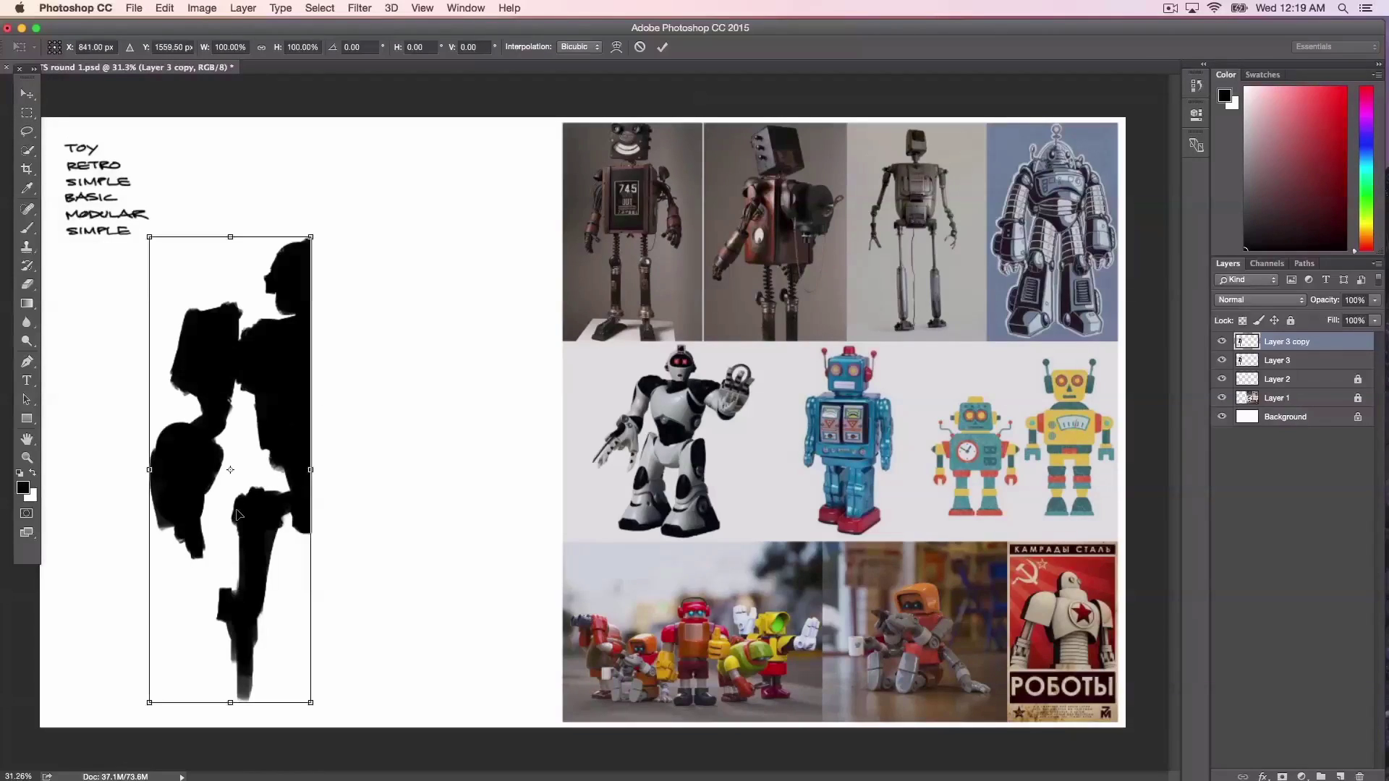
{"action": "right_click", "coordinate": [242, 333]}
{"action": "left_click", "coordinate": [317, 537]}
{"action": "left_click_drag", "start_coordinate": [226, 395], "coordinate": [382, 413]}
{"action": "key", "text": "Return"}
{"action": "key", "text": "m"}
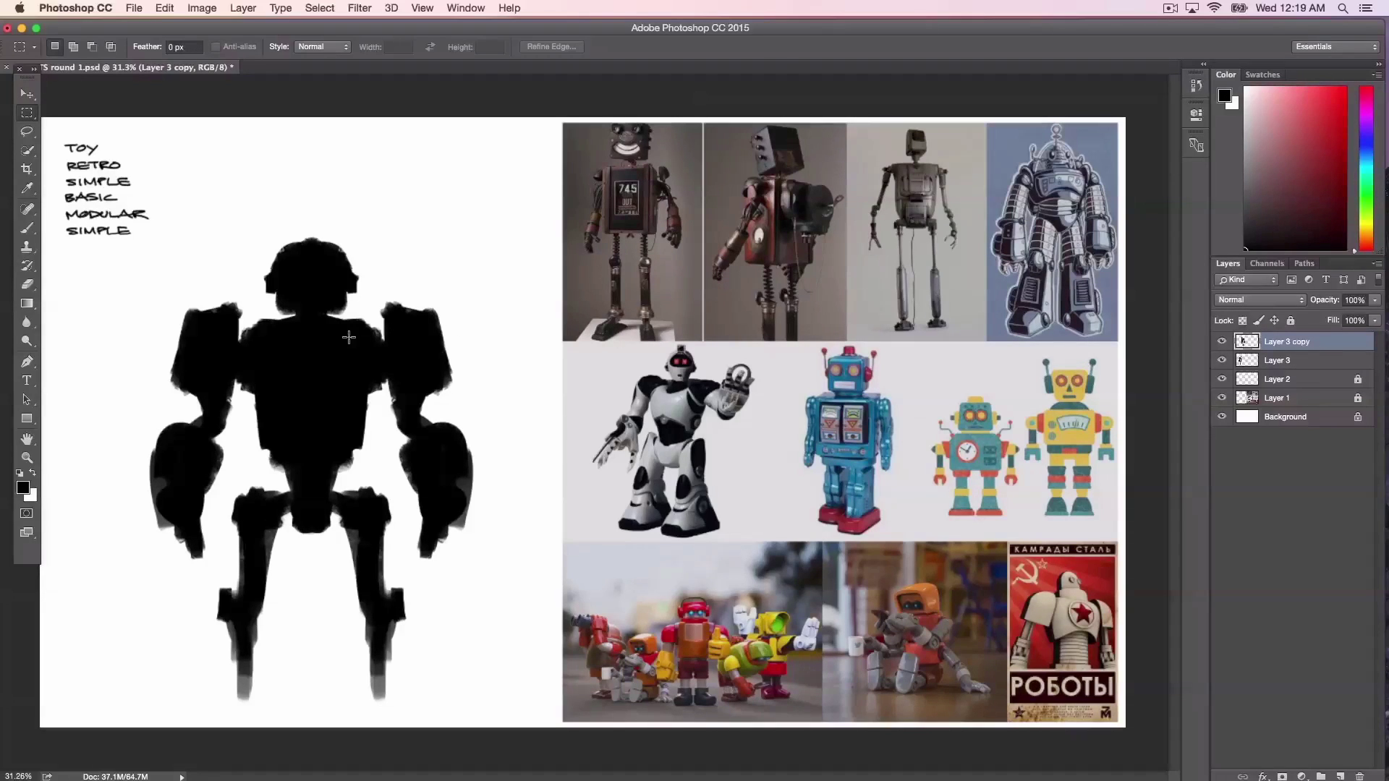
{"action": "left_click", "coordinate": [26, 90]}
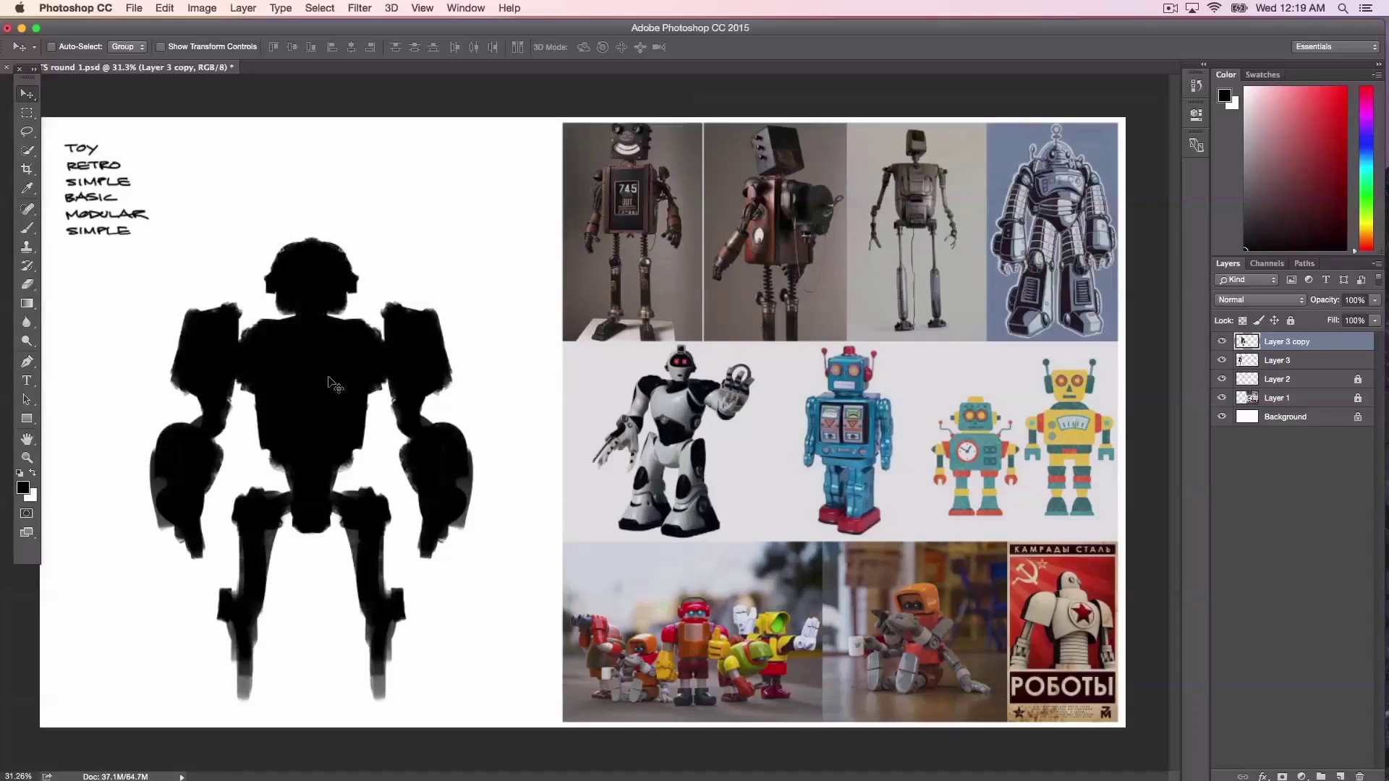
{"action": "mouse_move", "coordinate": [329, 379]}
{"action": "left_mouse_down"}
{"action": "mouse_move", "coordinate": [349, 380]}
{"action": "mouse_move", "coordinate": [308, 389]}
{"action": "left_mouse_up"}
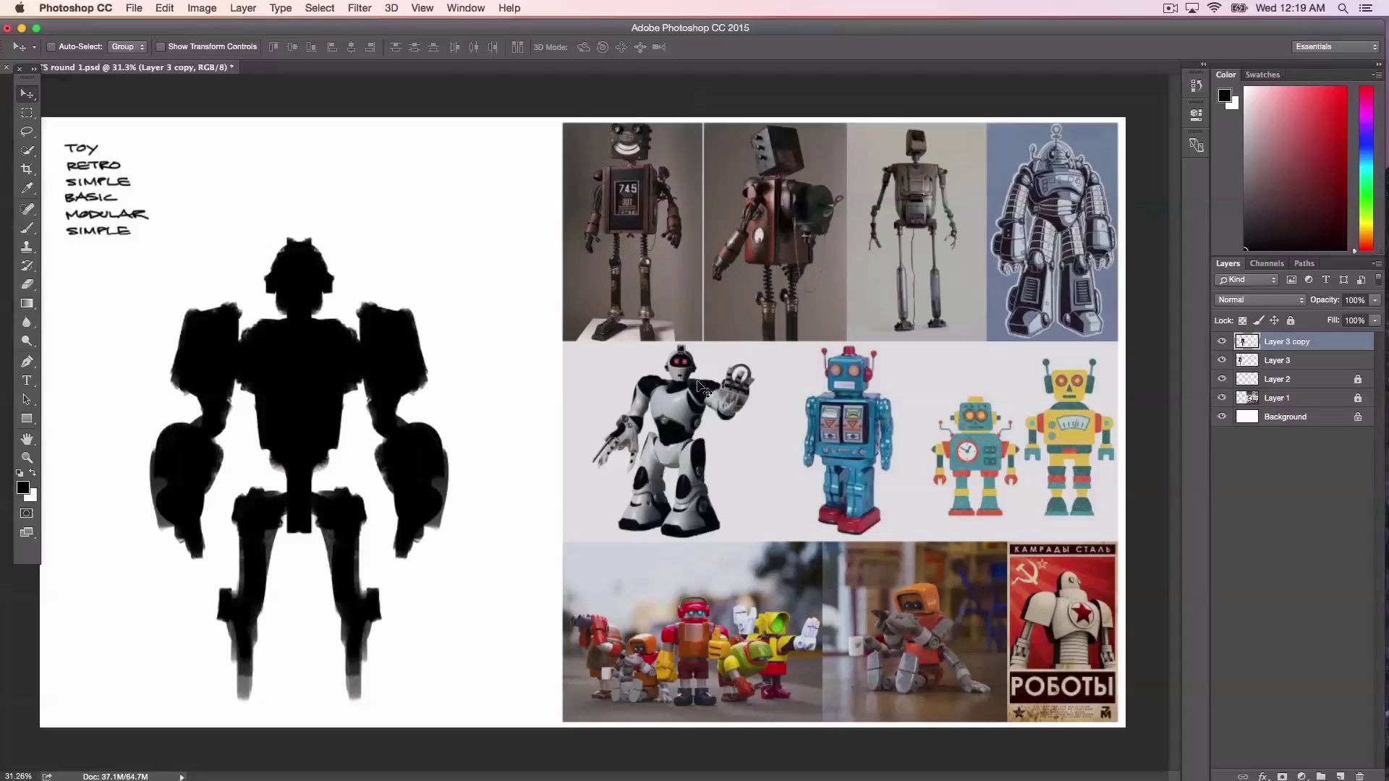
Step: Select both robot halves and merge them into one layer
{"action": "left_click", "coordinate": [1275, 361], "text": "shift"}
{"action": "right_click", "coordinate": [1265, 361]}
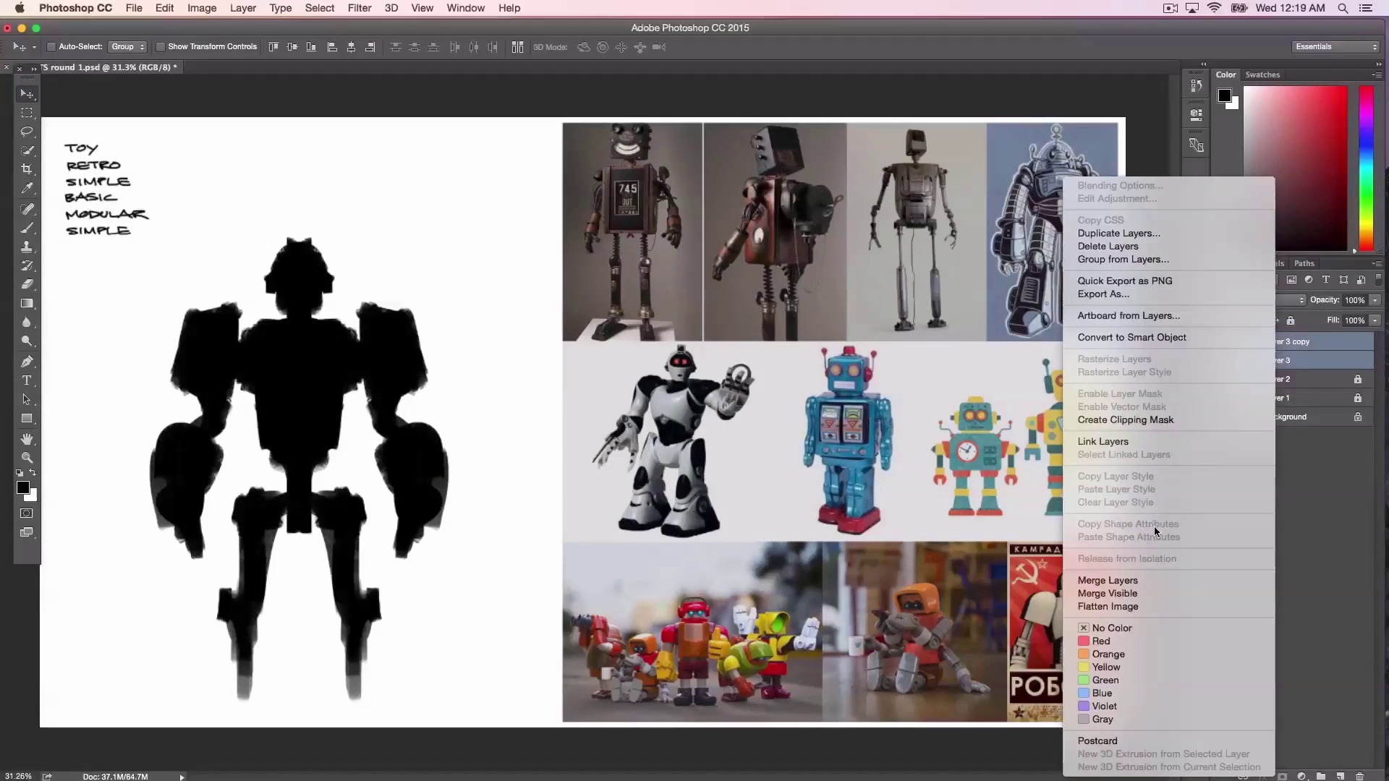
{"action": "left_click", "coordinate": [1157, 580]}
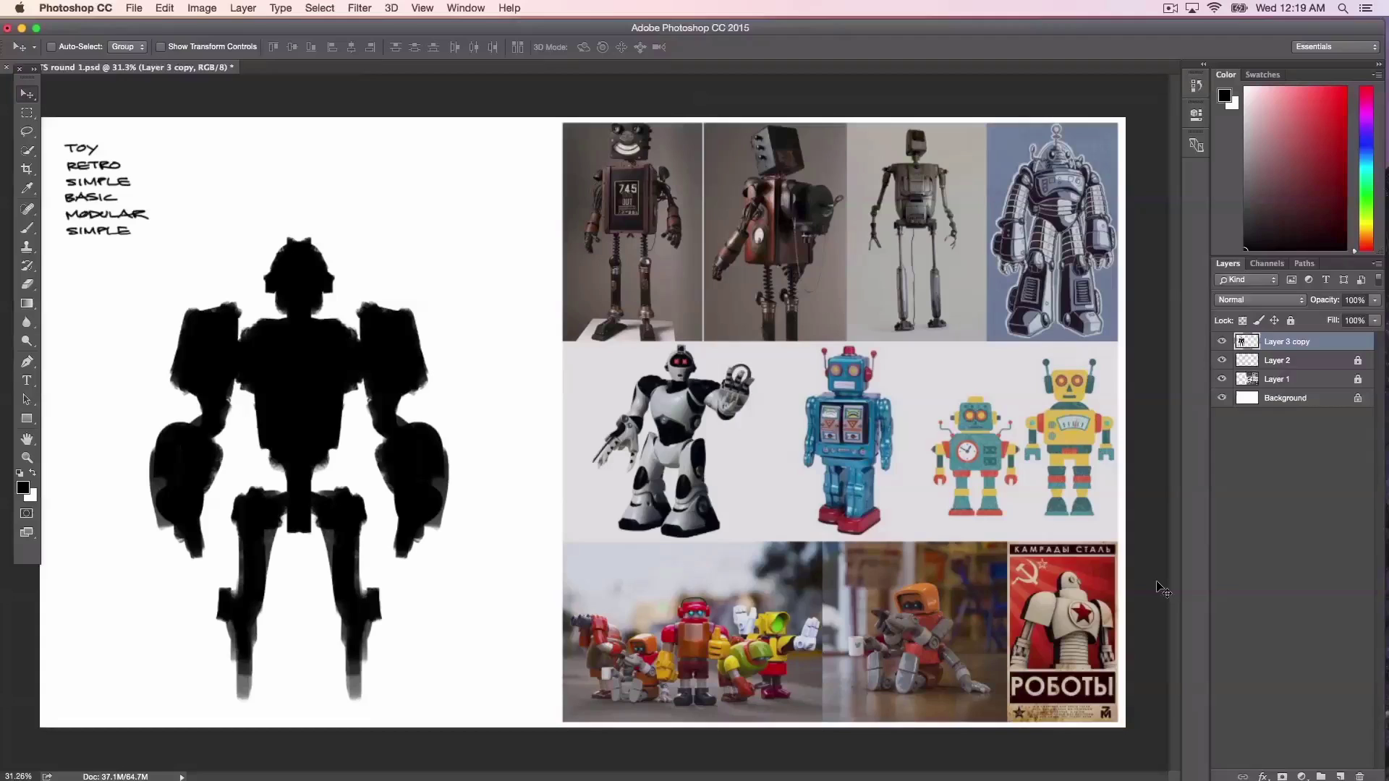
Step: Erase a notch under the torso, trim the right leg, and separate the shoulders from the torso
{"action": "left_click", "coordinate": [27, 283]}
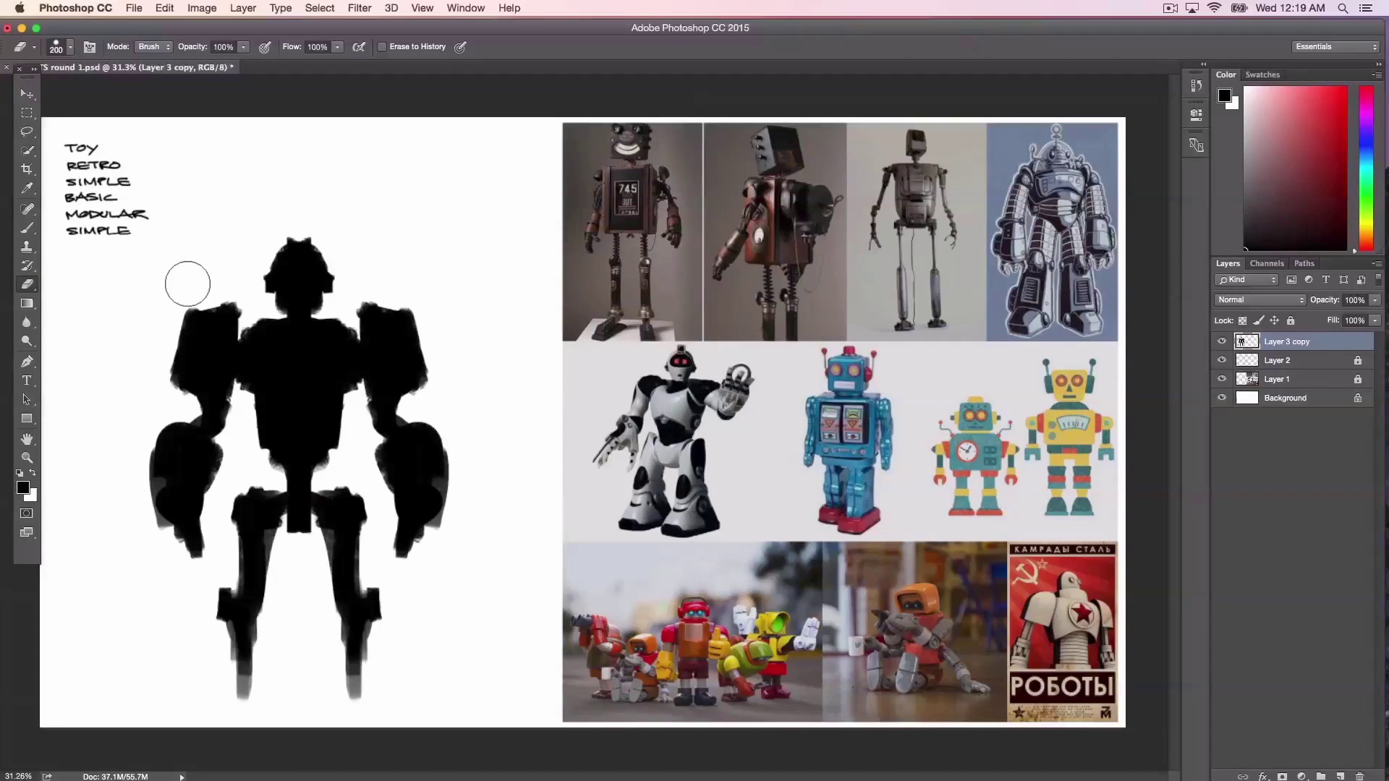
{"action": "key", "text": "bracketleft"}
{"action": "key", "text": "bracketleft"}
{"action": "key", "text": "bracketleft"}
{"action": "key", "text": "bracketleft"}
{"action": "key", "text": "bracketleft"}
{"action": "key", "text": "bracketleft"}
{"action": "key", "text": "bracketleft"}
{"action": "left_click_drag", "start_coordinate": [293, 465], "coordinate": [274, 463]}
{"action": "mouse_move", "coordinate": [288, 529]}
{"action": "left_mouse_down"}
{"action": "mouse_move", "coordinate": [281, 558]}
{"action": "mouse_move", "coordinate": [269, 547]}
{"action": "mouse_move", "coordinate": [269, 593]}
{"action": "left_mouse_up"}
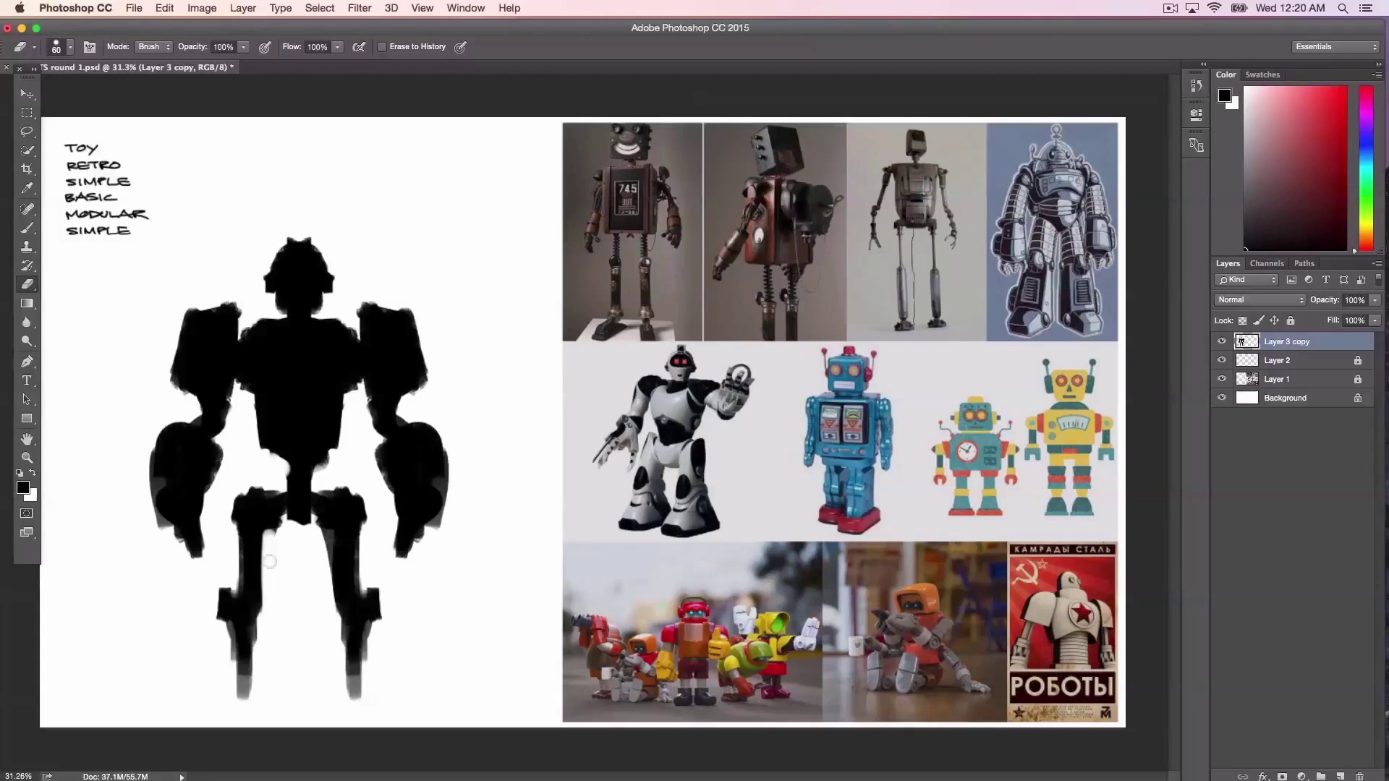
{"action": "key", "text": "bracketleft"}
{"action": "left_click_drag", "start_coordinate": [327, 542], "coordinate": [327, 608]}
{"action": "key", "text": "bracketleft"}
{"action": "key", "text": "bracketleft"}
{"action": "key", "text": "bracketleft"}
{"action": "key", "text": "bracketleft"}
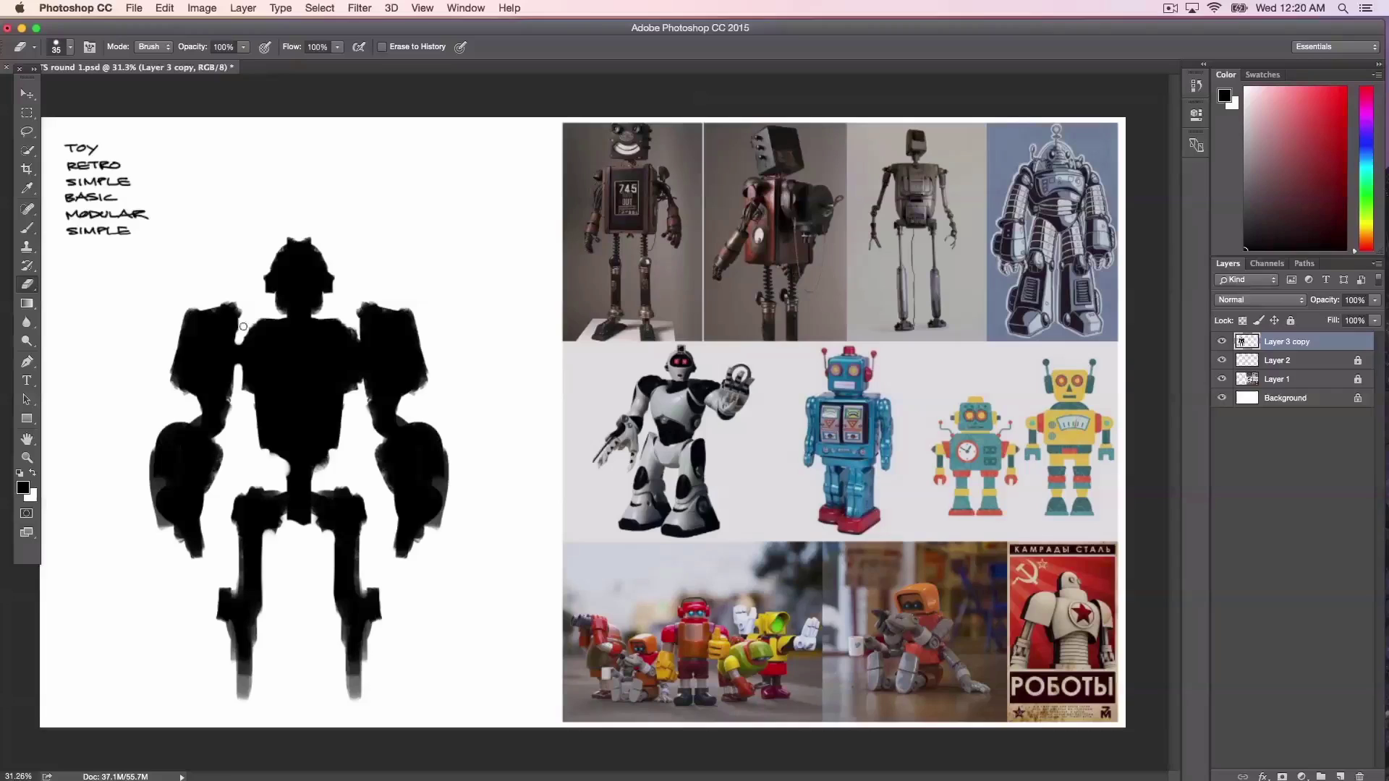
{"action": "left_click_drag", "start_coordinate": [243, 327], "coordinate": [238, 307]}
{"action": "left_click_drag", "start_coordinate": [352, 335], "coordinate": [354, 389]}
{"action": "mouse_move", "coordinate": [247, 400]}
{"action": "left_mouse_down"}
{"action": "mouse_move", "coordinate": [274, 452]}
{"action": "mouse_move", "coordinate": [318, 467]}
{"action": "mouse_move", "coordinate": [340, 447]}
{"action": "left_mouse_up"}
{"action": "key", "text": "bracketright"}
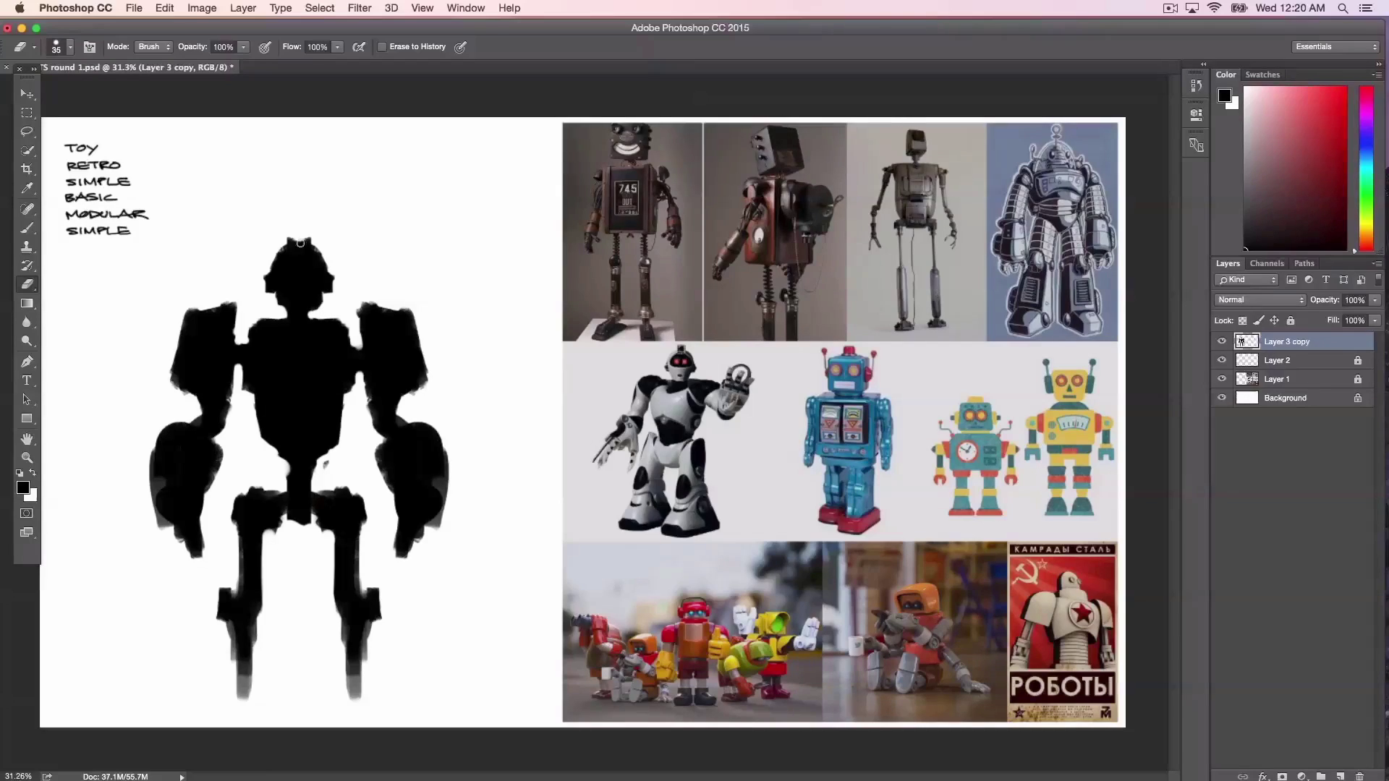
Step: Round the head top, slope the shoulders, trim the leg tips and punch an eye
{"action": "mouse_move", "coordinate": [273, 252]}
{"action": "left_mouse_down"}
{"action": "mouse_move", "coordinate": [310, 240]}
{"action": "mouse_move", "coordinate": [327, 264]}
{"action": "left_mouse_up"}
{"action": "key", "text": "bracketright"}
{"action": "left_click_drag", "start_coordinate": [191, 306], "coordinate": [184, 329]}
{"action": "left_click_drag", "start_coordinate": [413, 327], "coordinate": [408, 309]}
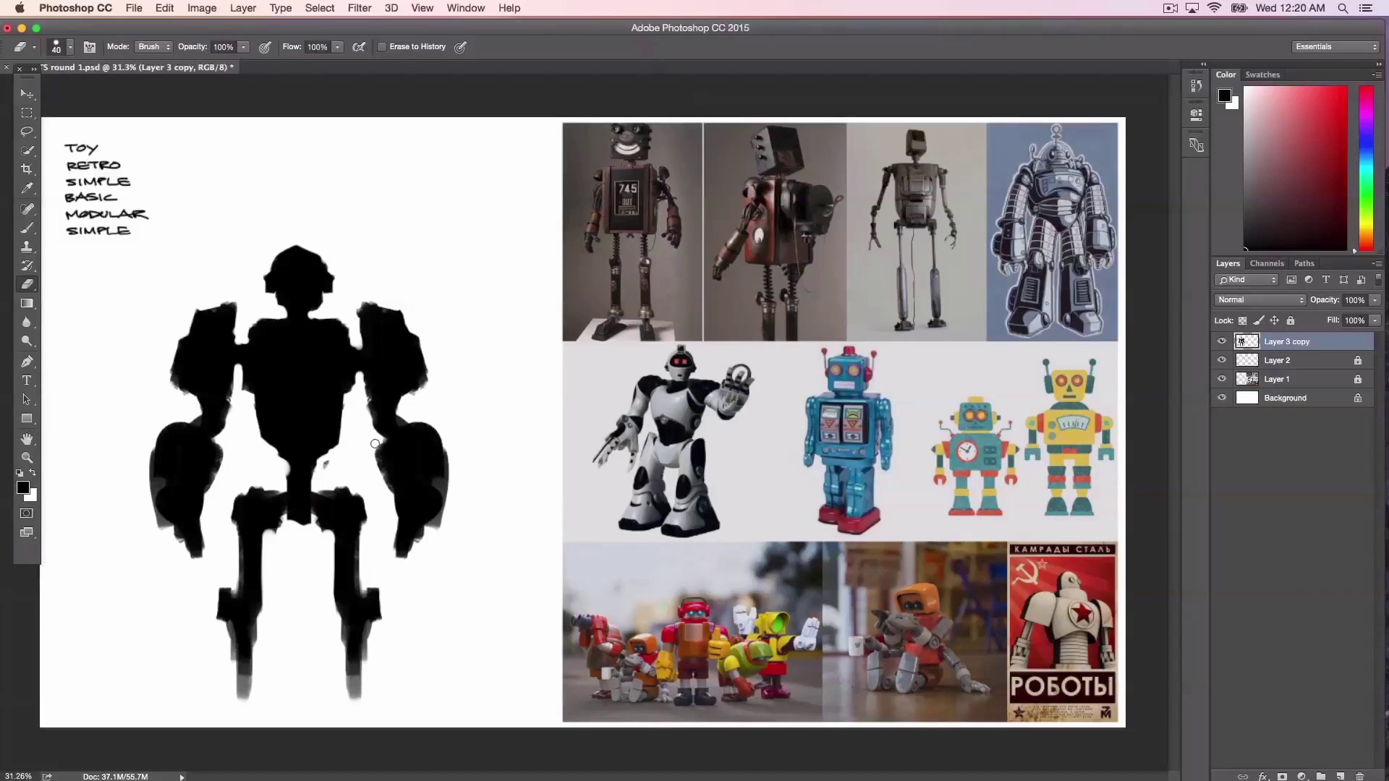
{"action": "key", "text": "bracketright"}
{"action": "left_click_drag", "start_coordinate": [219, 692], "coordinate": [237, 696]}
{"action": "left_click_drag", "start_coordinate": [340, 694], "coordinate": [392, 685]}
{"action": "key", "text": "bracketright"}
{"action": "left_click", "coordinate": [287, 278]}
Step: Trim the lower arm edges, repaint the left arm's ends, and add an antenna
{"action": "key", "text": "bracketleft"}
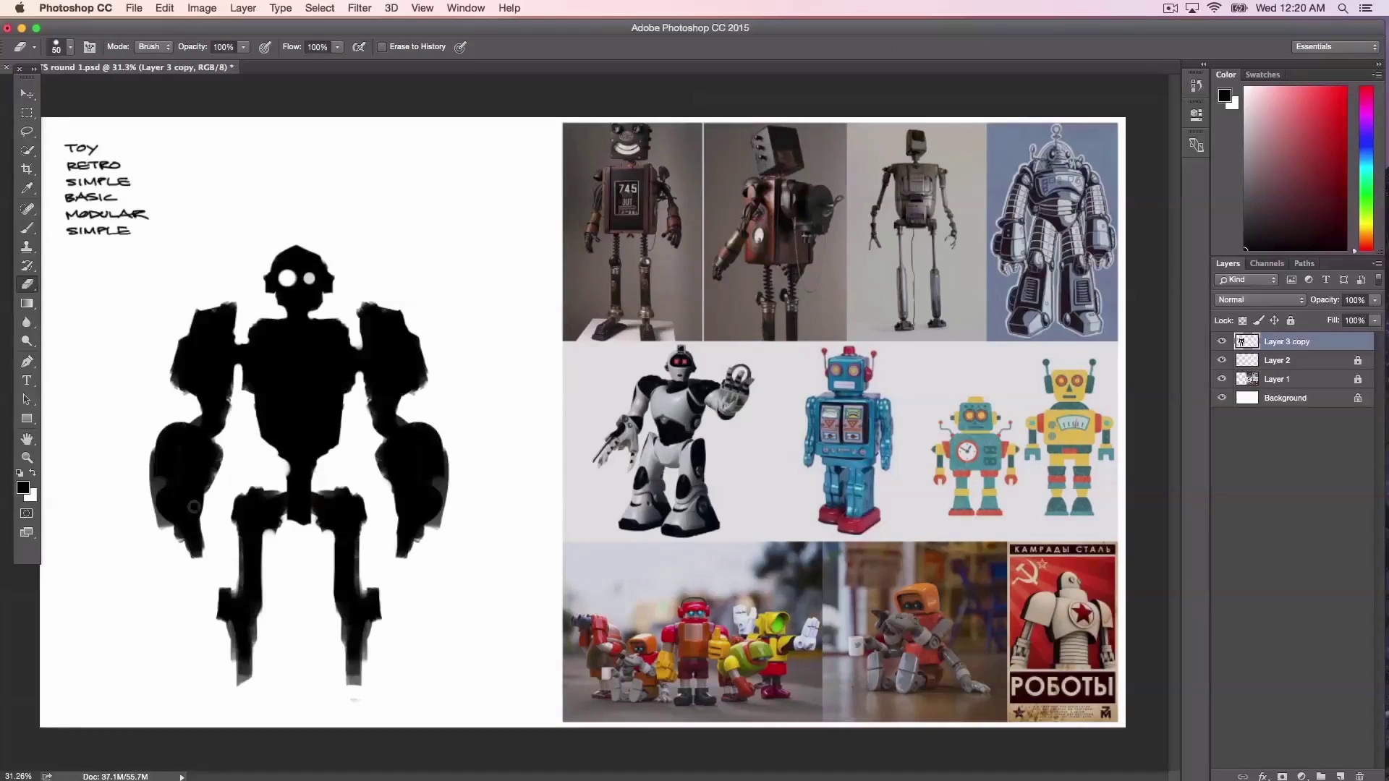
{"action": "left_click_drag", "start_coordinate": [159, 509], "coordinate": [149, 502]}
{"action": "mouse_move", "coordinate": [438, 494]}
{"action": "left_mouse_down"}
{"action": "mouse_move", "coordinate": [390, 498]}
{"action": "mouse_move", "coordinate": [372, 456]}
{"action": "left_mouse_up"}
{"action": "key", "text": "bracketright"}
{"action": "mouse_move", "coordinate": [192, 494]}
{"action": "left_mouse_down"}
{"action": "mouse_move", "coordinate": [147, 478]}
{"action": "mouse_move", "coordinate": [152, 439]}
{"action": "mouse_move", "coordinate": [179, 525]}
{"action": "mouse_move", "coordinate": [160, 503]}
{"action": "mouse_move", "coordinate": [160, 524]}
{"action": "mouse_move", "coordinate": [189, 578]}
{"action": "mouse_move", "coordinate": [209, 498]}
{"action": "mouse_move", "coordinate": [209, 556]}
{"action": "left_mouse_up"}
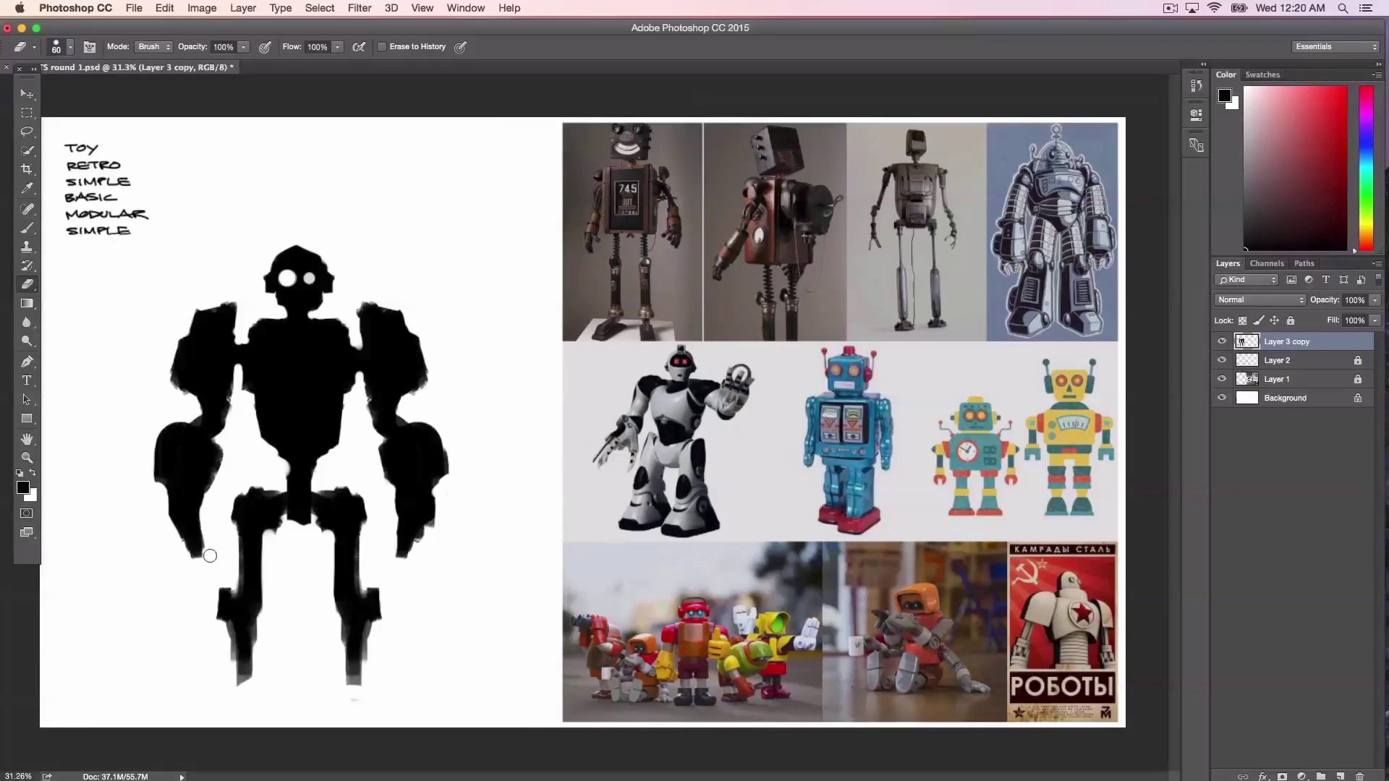
{"action": "left_click_drag", "start_coordinate": [389, 512], "coordinate": [408, 564]}
{"action": "key", "text": "b"}
{"action": "mouse_move", "coordinate": [193, 499]}
{"action": "left_mouse_down"}
{"action": "mouse_move", "coordinate": [208, 516]}
{"action": "mouse_move", "coordinate": [194, 575]}
{"action": "left_mouse_up"}
{"action": "left_click_drag", "start_coordinate": [159, 457], "coordinate": [177, 420]}
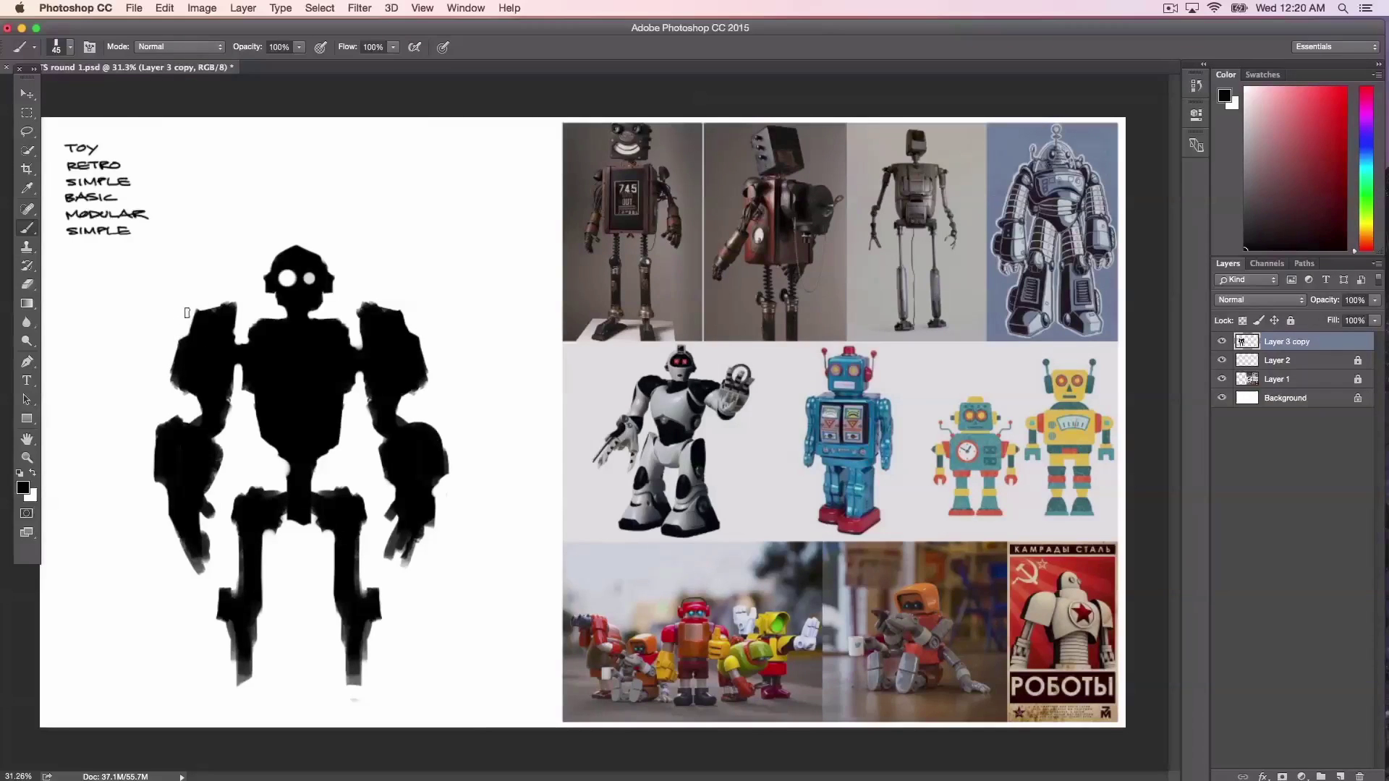
{"action": "left_click_drag", "start_coordinate": [215, 322], "coordinate": [211, 246]}
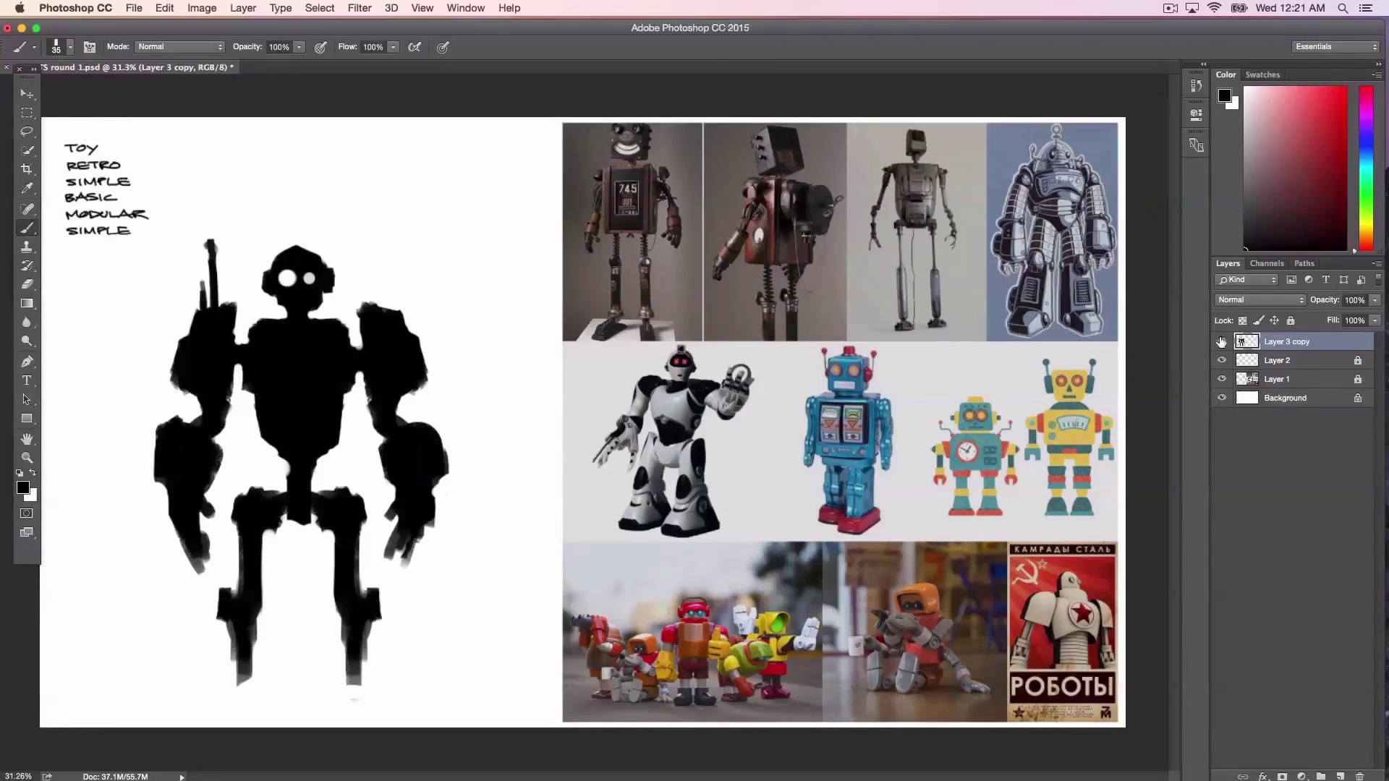
Step: Hide Layer 3 copy, add a new layer, and paint a large body with a head
{"action": "left_click", "coordinate": [1221, 341]}
{"action": "left_click", "coordinate": [1339, 776]}
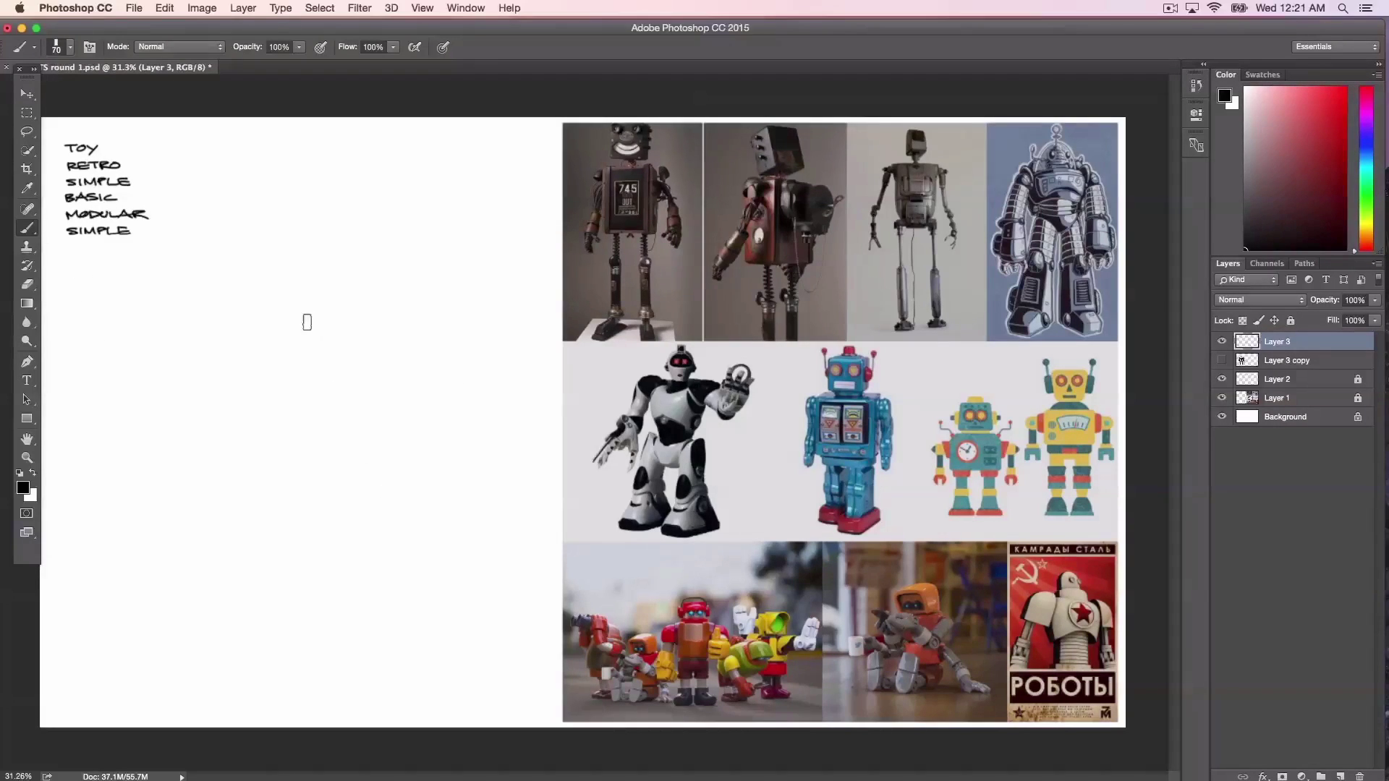
{"action": "key", "text": "bracketright"}
{"action": "key", "text": "bracketright"}
{"action": "key", "text": "bracketright"}
{"action": "key", "text": "bracketright"}
{"action": "key", "text": "bracketright"}
{"action": "key", "text": "bracketright"}
{"action": "mouse_move", "coordinate": [281, 345]}
{"action": "left_mouse_down"}
{"action": "mouse_move", "coordinate": [242, 471]}
{"action": "mouse_move", "coordinate": [305, 513]}
{"action": "mouse_move", "coordinate": [316, 390]}
{"action": "mouse_move", "coordinate": [281, 524]}
{"action": "mouse_move", "coordinate": [232, 495]}
{"action": "mouse_move", "coordinate": [276, 366]}
{"action": "mouse_move", "coordinate": [281, 484]}
{"action": "mouse_move", "coordinate": [269, 502]}
{"action": "mouse_move", "coordinate": [243, 410]}
{"action": "mouse_move", "coordinate": [296, 459]}
{"action": "mouse_move", "coordinate": [289, 528]}
{"action": "mouse_move", "coordinate": [306, 426]}
{"action": "mouse_move", "coordinate": [321, 526]}
{"action": "mouse_move", "coordinate": [311, 330]}
{"action": "mouse_move", "coordinate": [224, 347]}
{"action": "mouse_move", "coordinate": [231, 367]}
{"action": "mouse_move", "coordinate": [206, 384]}
{"action": "mouse_move", "coordinate": [305, 319]}
{"action": "left_mouse_up"}
{"action": "key", "text": "bracketleft"}
{"action": "key", "text": "bracketleft"}
{"action": "key", "text": "bracketleft"}
{"action": "key", "text": "bracketleft"}
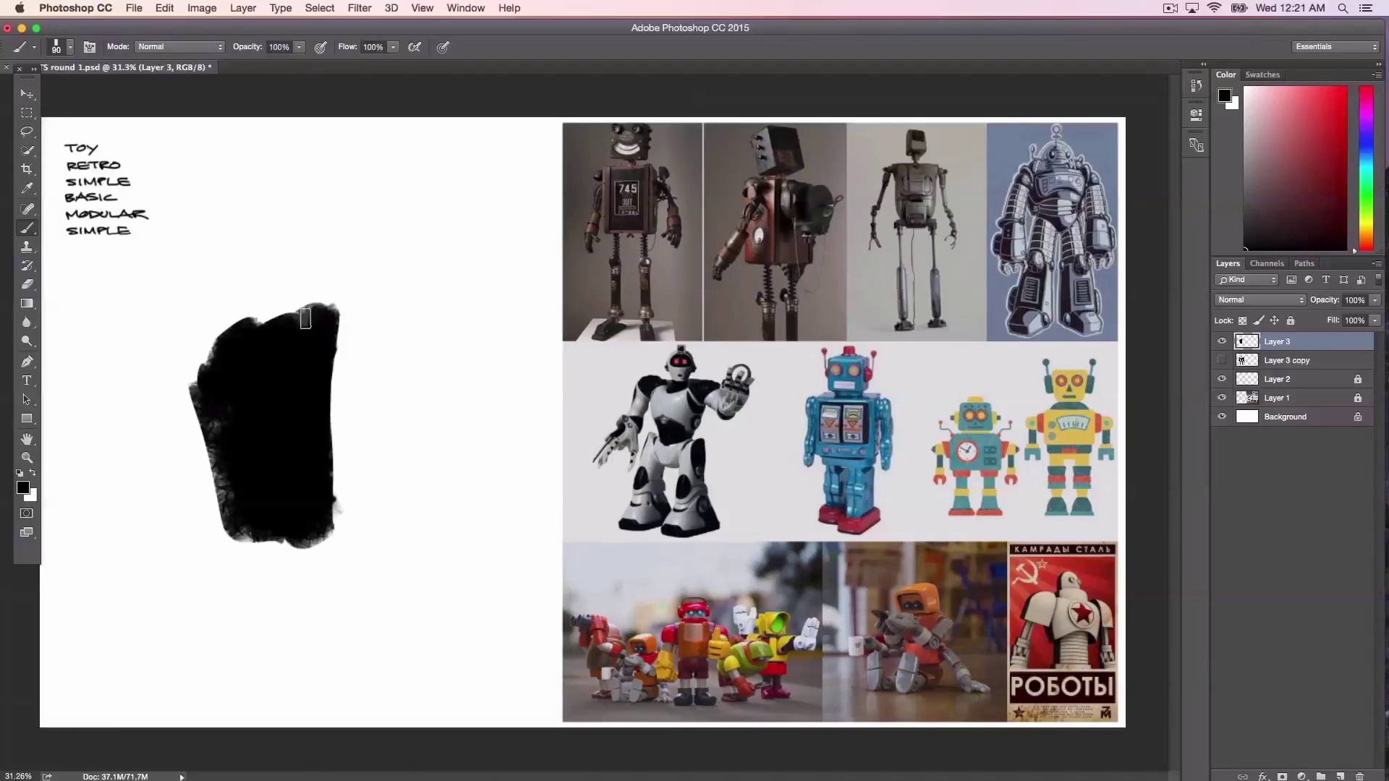
{"action": "key", "text": "bracketleft"}
{"action": "key", "text": "bracketleft"}
{"action": "key", "text": "bracketright"}
{"action": "key", "text": "bracketright"}
{"action": "mouse_move", "coordinate": [298, 262]}
{"action": "left_mouse_down"}
{"action": "mouse_move", "coordinate": [312, 288]}
{"action": "mouse_move", "coordinate": [319, 243]}
{"action": "mouse_move", "coordinate": [339, 272]}
{"action": "mouse_move", "coordinate": [316, 289]}
{"action": "left_mouse_up"}
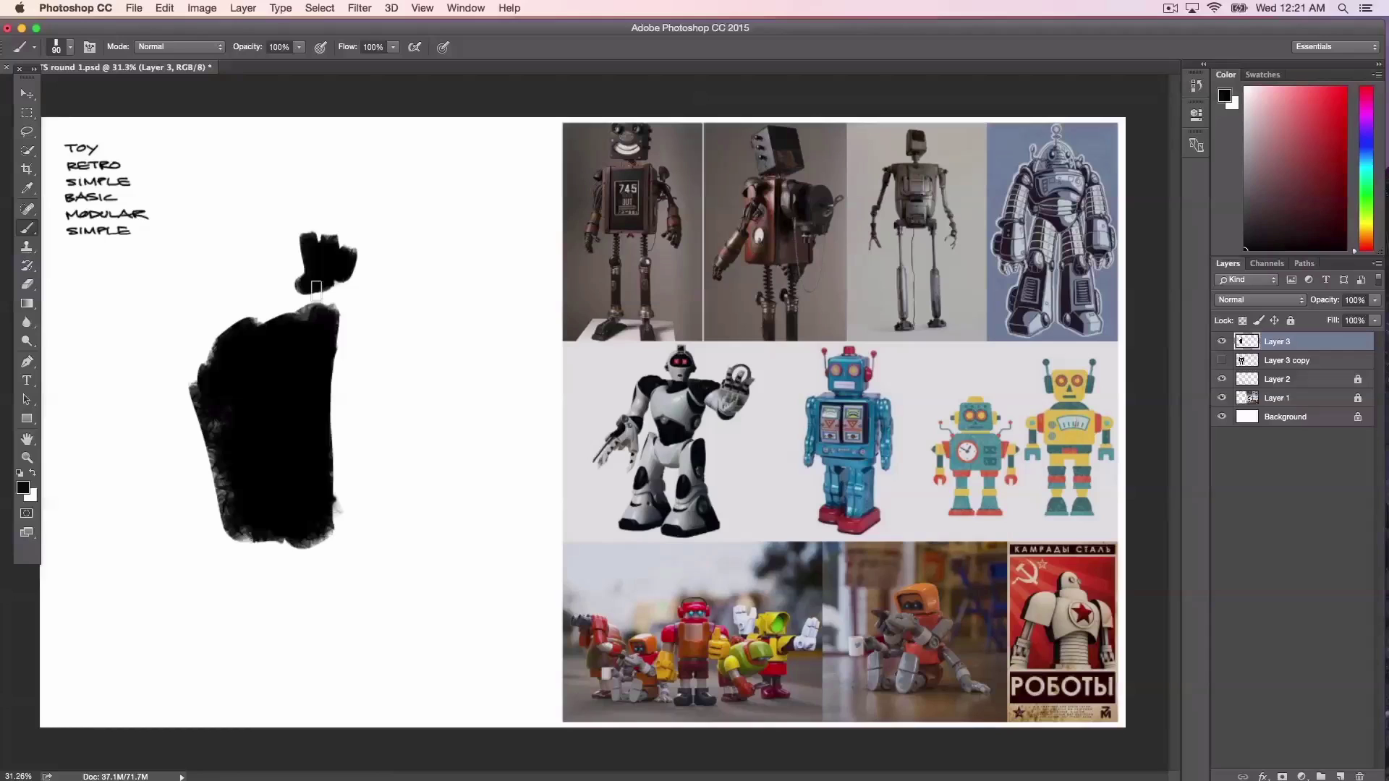
Step: Paint a leg below the body and fill its right side with zigzag strokes
{"action": "mouse_move", "coordinate": [208, 521]}
{"action": "left_mouse_down"}
{"action": "mouse_move", "coordinate": [211, 629]}
{"action": "mouse_move", "coordinate": [205, 514]}
{"action": "mouse_move", "coordinate": [204, 611]}
{"action": "mouse_move", "coordinate": [224, 660]}
{"action": "mouse_move", "coordinate": [153, 655]}
{"action": "mouse_move", "coordinate": [214, 552]}
{"action": "mouse_move", "coordinate": [224, 572]}
{"action": "mouse_move", "coordinate": [405, 471]}
{"action": "mouse_move", "coordinate": [393, 489]}
{"action": "mouse_move", "coordinate": [448, 394]}
{"action": "left_mouse_up"}
{"action": "key", "text": "bracketright"}
{"action": "key", "text": "bracketright"}
{"action": "mouse_move", "coordinate": [338, 318]}
{"action": "left_mouse_down"}
{"action": "mouse_move", "coordinate": [426, 344]}
{"action": "mouse_move", "coordinate": [376, 517]}
{"action": "left_mouse_up"}
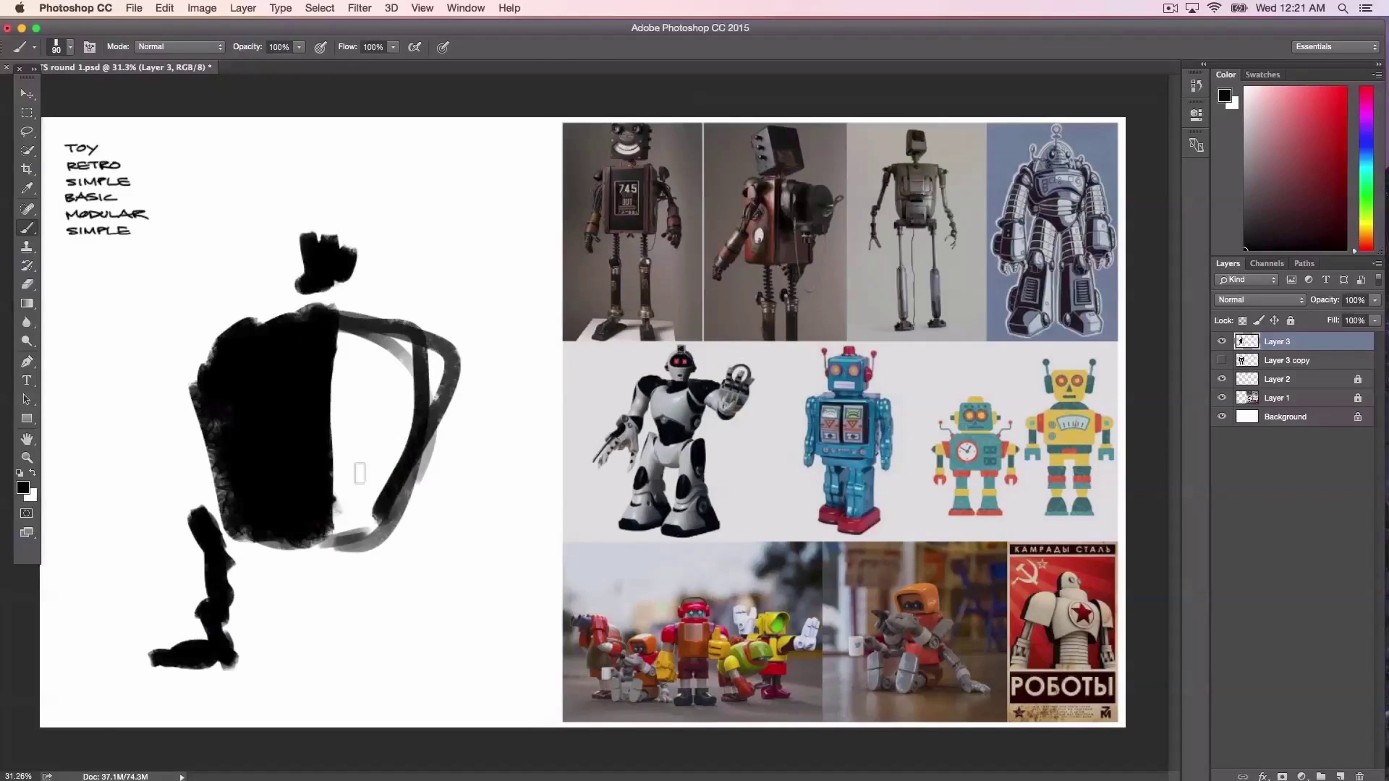
{"action": "key", "text": "bracketright"}
{"action": "key", "text": "bracketright"}
{"action": "mouse_move", "coordinate": [317, 343]}
{"action": "left_mouse_down"}
{"action": "mouse_move", "coordinate": [311, 408]}
{"action": "mouse_move", "coordinate": [347, 444]}
{"action": "mouse_move", "coordinate": [350, 523]}
{"action": "mouse_move", "coordinate": [426, 358]}
{"action": "mouse_move", "coordinate": [418, 473]}
{"action": "mouse_move", "coordinate": [360, 547]}
{"action": "mouse_move", "coordinate": [375, 524]}
{"action": "mouse_move", "coordinate": [351, 457]}
{"action": "left_mouse_up"}
{"action": "key", "text": "bracketleft"}
{"action": "key", "text": "bracketleft"}
{"action": "key", "text": "bracketleft"}
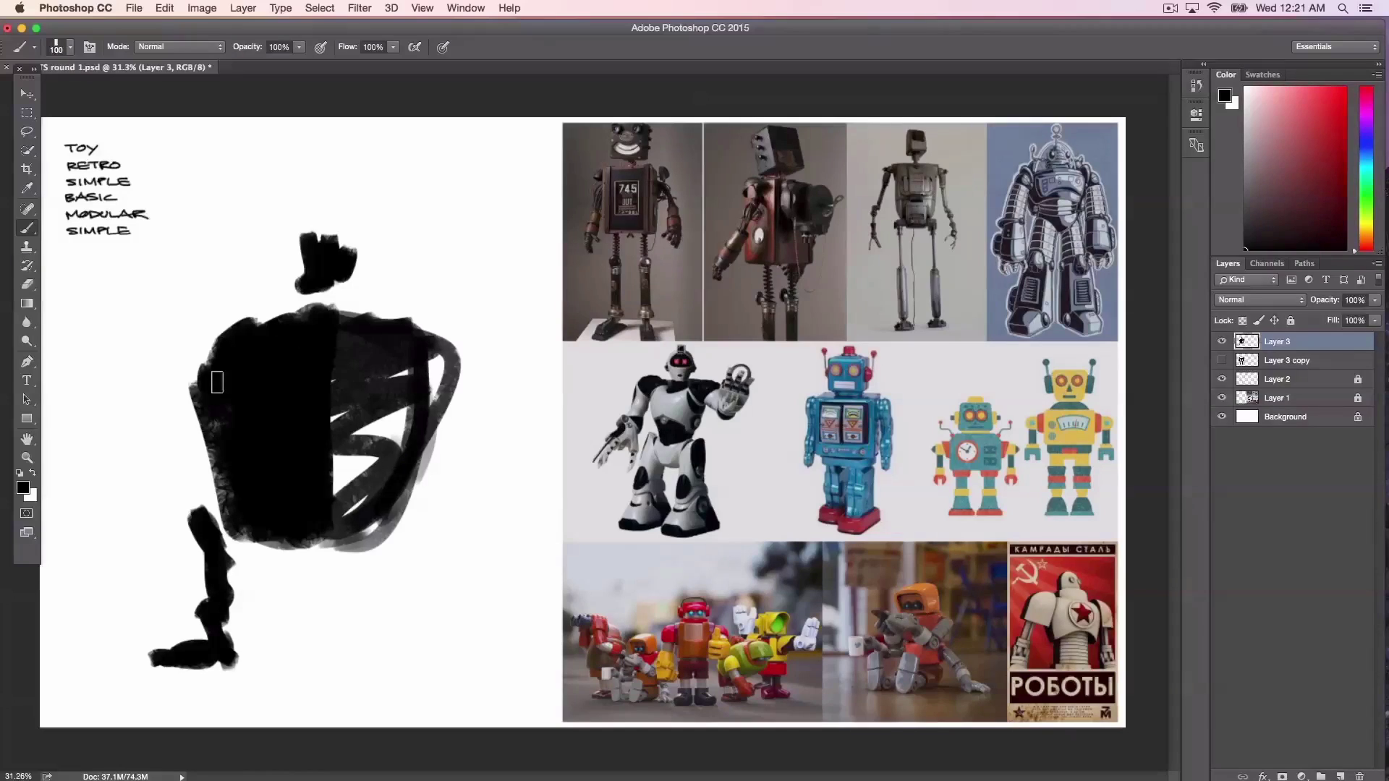
{"action": "key", "text": "bracketleft"}
{"action": "key", "text": "bracketright"}
Step: Paint a blocky shoulder and arm on the figure's left
{"action": "key", "text": "bracketright"}
{"action": "key", "text": "bracketright"}
{"action": "mouse_move", "coordinate": [181, 355]}
{"action": "left_mouse_down"}
{"action": "mouse_move", "coordinate": [144, 441]}
{"action": "mouse_move", "coordinate": [137, 527]}
{"action": "mouse_move", "coordinate": [141, 442]}
{"action": "mouse_move", "coordinate": [152, 507]}
{"action": "mouse_move", "coordinate": [146, 448]}
{"action": "mouse_move", "coordinate": [108, 453]}
{"action": "mouse_move", "coordinate": [151, 462]}
{"action": "mouse_move", "coordinate": [151, 506]}
{"action": "mouse_move", "coordinate": [155, 459]}
{"action": "mouse_move", "coordinate": [163, 507]}
{"action": "mouse_move", "coordinate": [114, 446]}
{"action": "mouse_move", "coordinate": [117, 498]}
{"action": "mouse_move", "coordinate": [141, 532]}
{"action": "left_mouse_up"}
{"action": "key", "text": "bracketleft"}
{"action": "key", "text": "bracketleft"}
{"action": "key", "text": "bracketright"}
{"action": "key", "text": "bracketleft"}
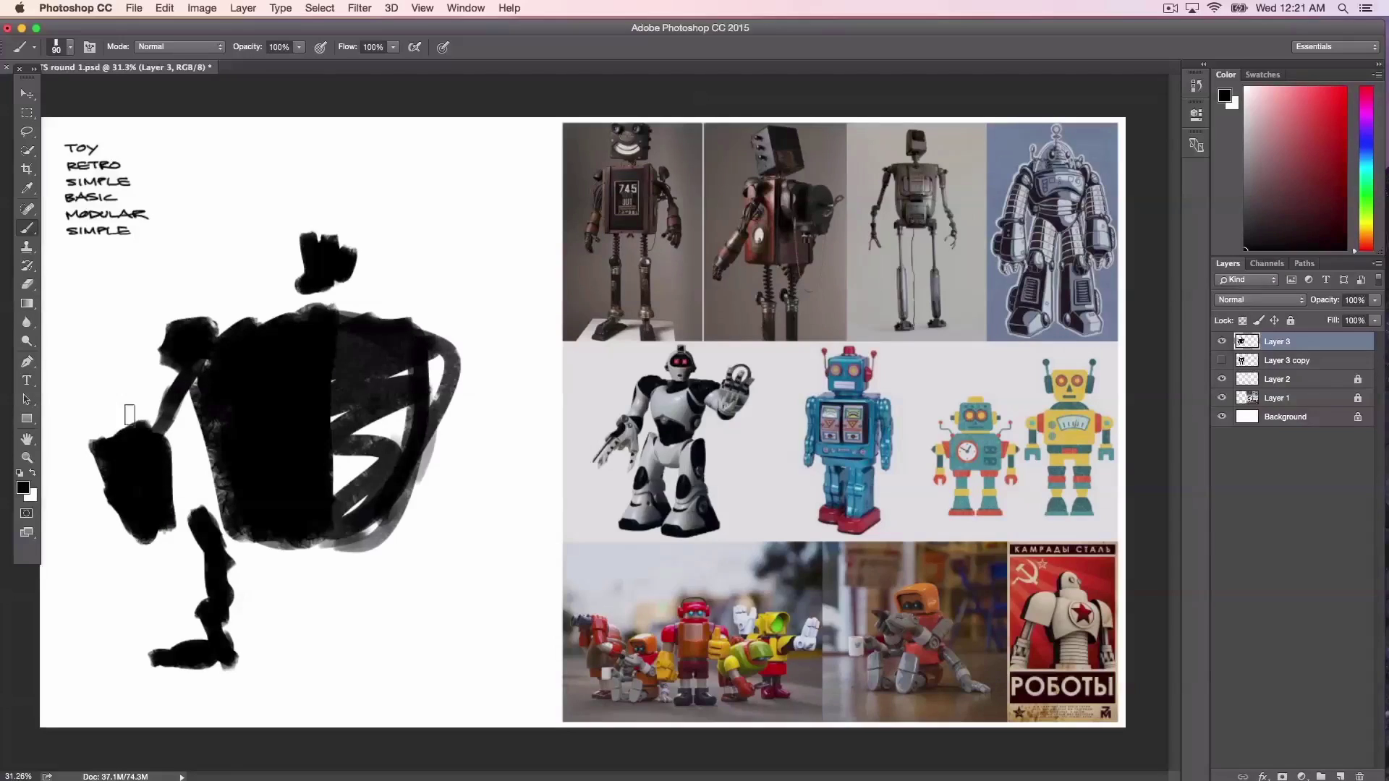
Step: Paint fingers on the hand, thicken the wrist, extend the torso bottom and fill out the head
{"action": "key", "text": "bracketleft"}
{"action": "key", "text": "bracketleft"}
{"action": "left_click_drag", "start_coordinate": [130, 414], "coordinate": [139, 402]}
{"action": "mouse_move", "coordinate": [123, 506]}
{"action": "left_mouse_down"}
{"action": "mouse_move", "coordinate": [130, 564]}
{"action": "mouse_move", "coordinate": [179, 566]}
{"action": "left_mouse_up"}
{"action": "left_click_drag", "start_coordinate": [156, 441], "coordinate": [185, 384]}
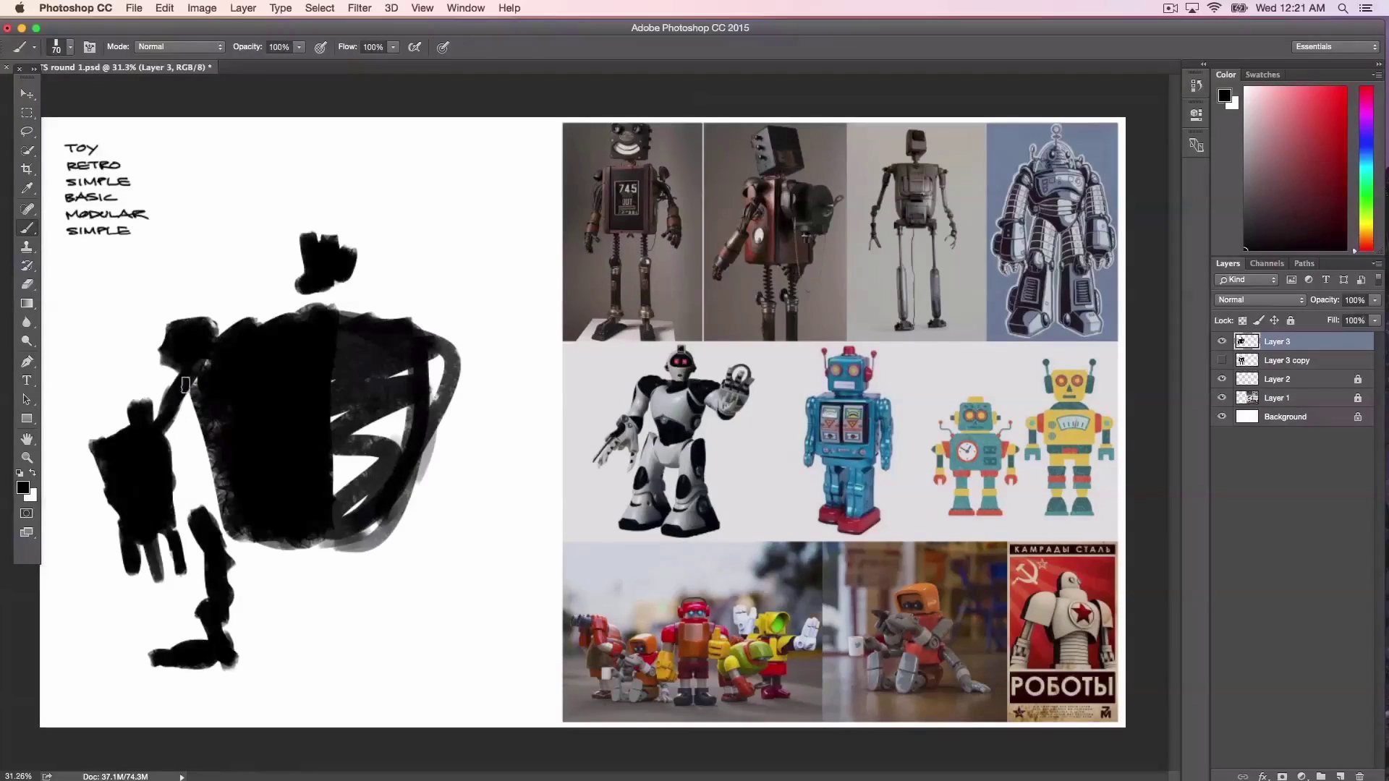
{"action": "key", "text": "bracketright"}
{"action": "key", "text": "bracketright"}
{"action": "key", "text": "bracketright"}
{"action": "key", "text": "bracketright"}
{"action": "left_click_drag", "start_coordinate": [246, 539], "coordinate": [322, 541]}
{"action": "mouse_move", "coordinate": [313, 305]}
{"action": "left_mouse_down"}
{"action": "mouse_move", "coordinate": [306, 239]}
{"action": "mouse_move", "coordinate": [324, 241]}
{"action": "mouse_move", "coordinate": [329, 278]}
{"action": "left_mouse_up"}
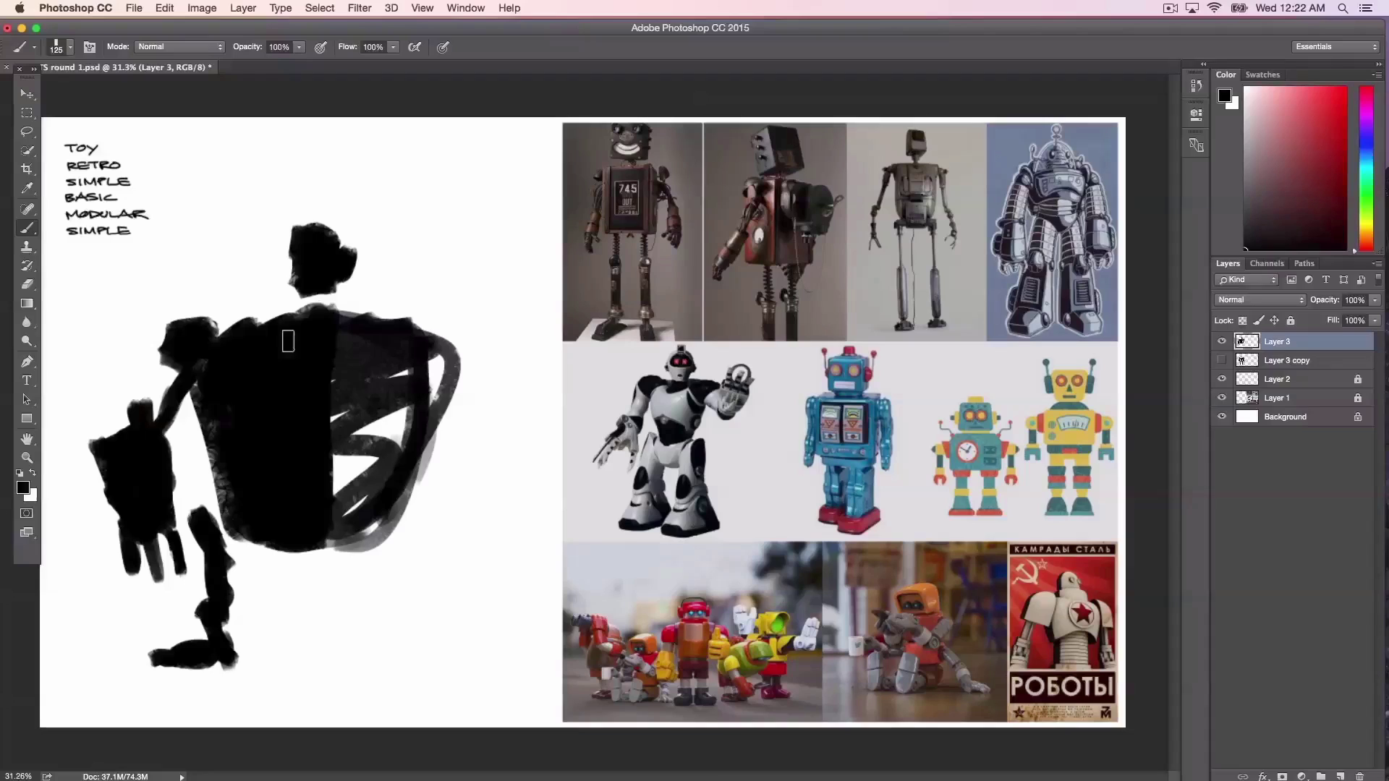
Step: Erase to straighten the torso edges, trim the hand and arm, and flatten the shoulder top
{"action": "key", "text": "e"}
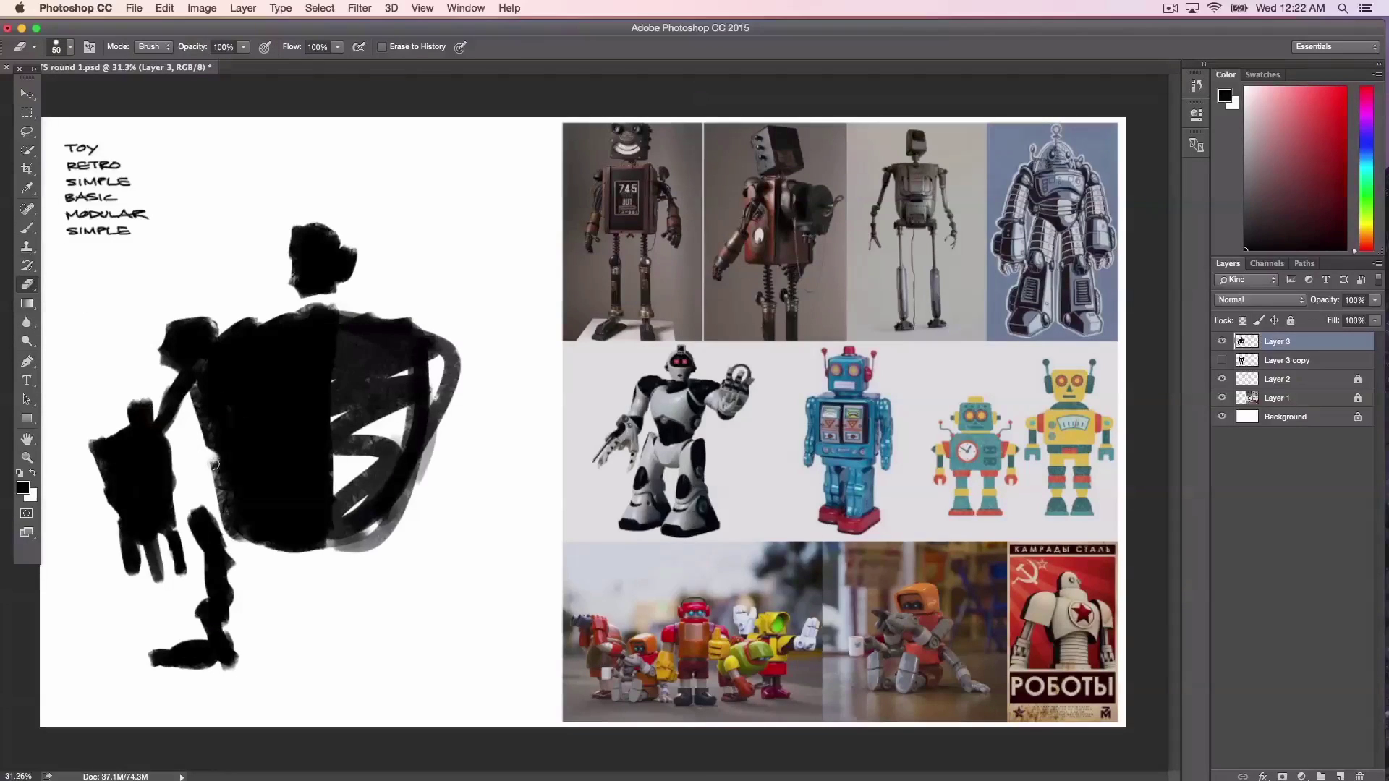
{"action": "mouse_move", "coordinate": [214, 464]}
{"action": "left_mouse_down"}
{"action": "mouse_move", "coordinate": [227, 515]}
{"action": "mouse_move", "coordinate": [272, 566]}
{"action": "mouse_move", "coordinate": [242, 542]}
{"action": "mouse_move", "coordinate": [329, 548]}
{"action": "left_mouse_up"}
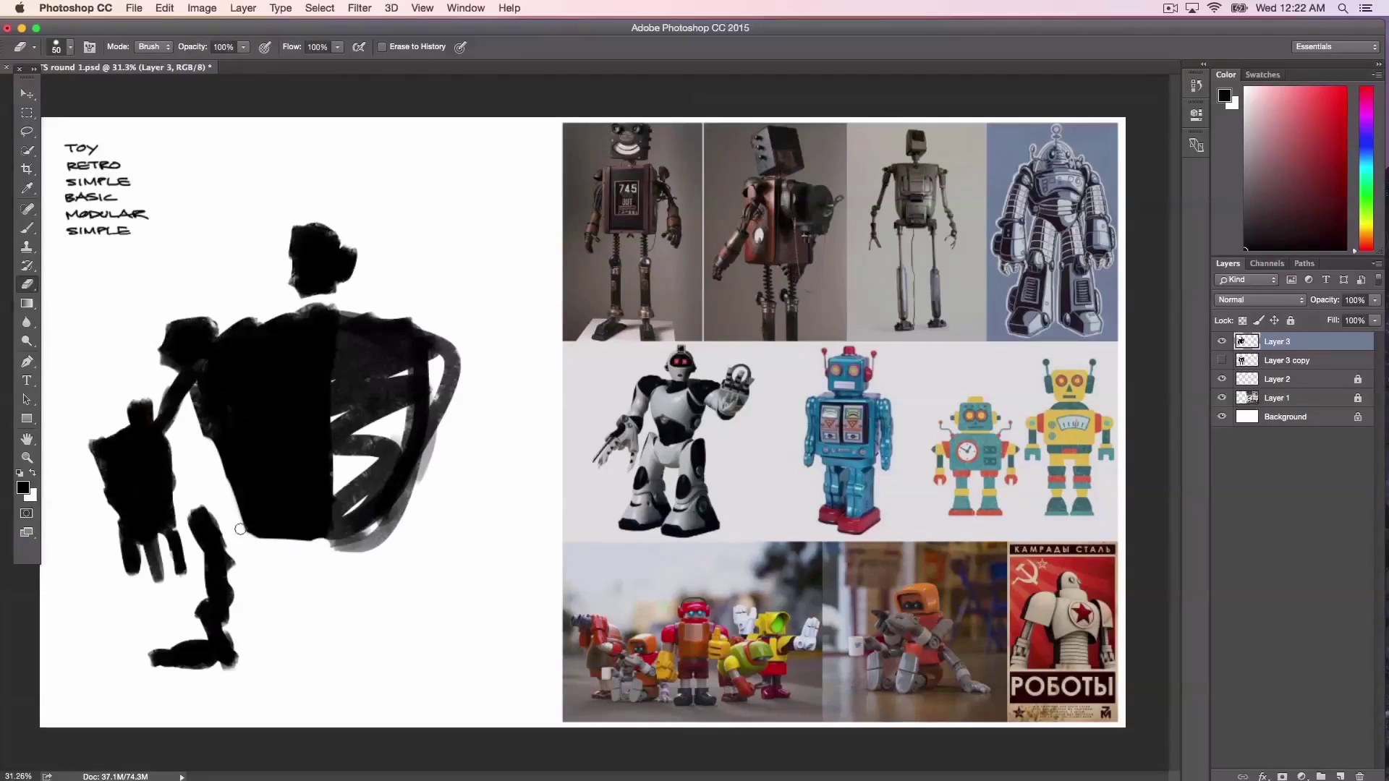
{"action": "mouse_move", "coordinate": [101, 428]}
{"action": "left_mouse_down"}
{"action": "mouse_move", "coordinate": [91, 450]}
{"action": "mouse_move", "coordinate": [107, 523]}
{"action": "left_mouse_up"}
{"action": "mouse_move", "coordinate": [163, 391]}
{"action": "left_mouse_down"}
{"action": "mouse_move", "coordinate": [173, 432]}
{"action": "mouse_move", "coordinate": [185, 405]}
{"action": "left_mouse_up"}
{"action": "key", "text": "bracketright"}
{"action": "mouse_move", "coordinate": [154, 342]}
{"action": "left_mouse_down"}
{"action": "mouse_move", "coordinate": [214, 315]}
{"action": "mouse_move", "coordinate": [221, 337]}
{"action": "mouse_move", "coordinate": [249, 321]}
{"action": "left_mouse_up"}
{"action": "mouse_move", "coordinate": [372, 299]}
{"action": "left_mouse_down"}
{"action": "mouse_move", "coordinate": [288, 284]}
{"action": "mouse_move", "coordinate": [328, 295]}
{"action": "mouse_move", "coordinate": [367, 240]}
{"action": "mouse_move", "coordinate": [302, 270]}
{"action": "mouse_move", "coordinate": [303, 256]}
{"action": "mouse_move", "coordinate": [304, 276]}
{"action": "mouse_move", "coordinate": [324, 281]}
{"action": "mouse_move", "coordinate": [296, 250]}
{"action": "mouse_move", "coordinate": [329, 307]}
{"action": "left_mouse_up"}
Step: Paint the head onto the torso, thicken the leg, fill the neck and thicken the arm
{"action": "left_click", "coordinate": [27, 227]}
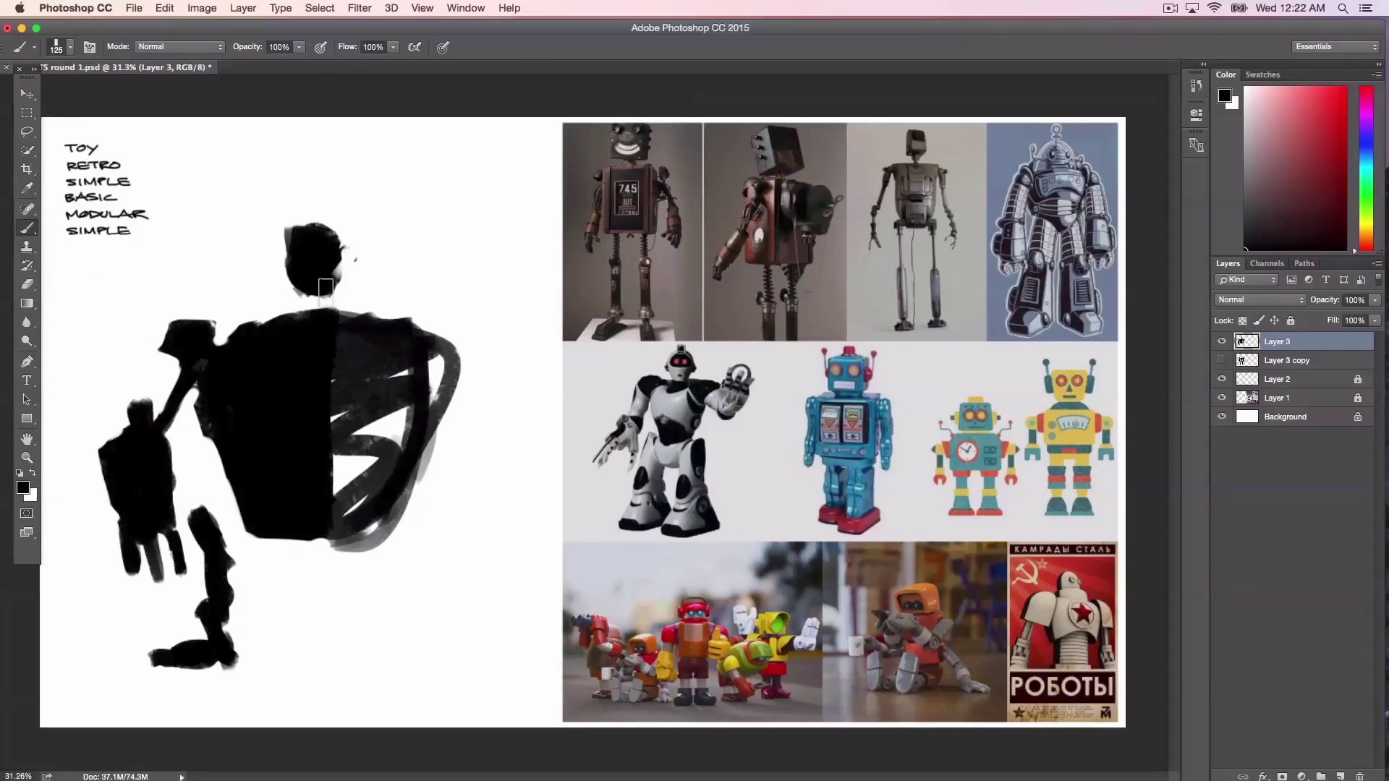
{"action": "key", "text": "bracketleft"}
{"action": "key", "text": "bracketleft"}
{"action": "key", "text": "bracketleft"}
{"action": "mouse_move", "coordinate": [227, 507]}
{"action": "left_mouse_down"}
{"action": "mouse_move", "coordinate": [217, 571]}
{"action": "mouse_move", "coordinate": [173, 655]}
{"action": "mouse_move", "coordinate": [329, 542]}
{"action": "left_mouse_up"}
{"action": "mouse_move", "coordinate": [232, 354]}
{"action": "left_mouse_down"}
{"action": "mouse_move", "coordinate": [333, 316]}
{"action": "mouse_move", "coordinate": [327, 292]}
{"action": "mouse_move", "coordinate": [302, 295]}
{"action": "mouse_move", "coordinate": [297, 244]}
{"action": "left_mouse_up"}
{"action": "key", "text": "bracketright"}
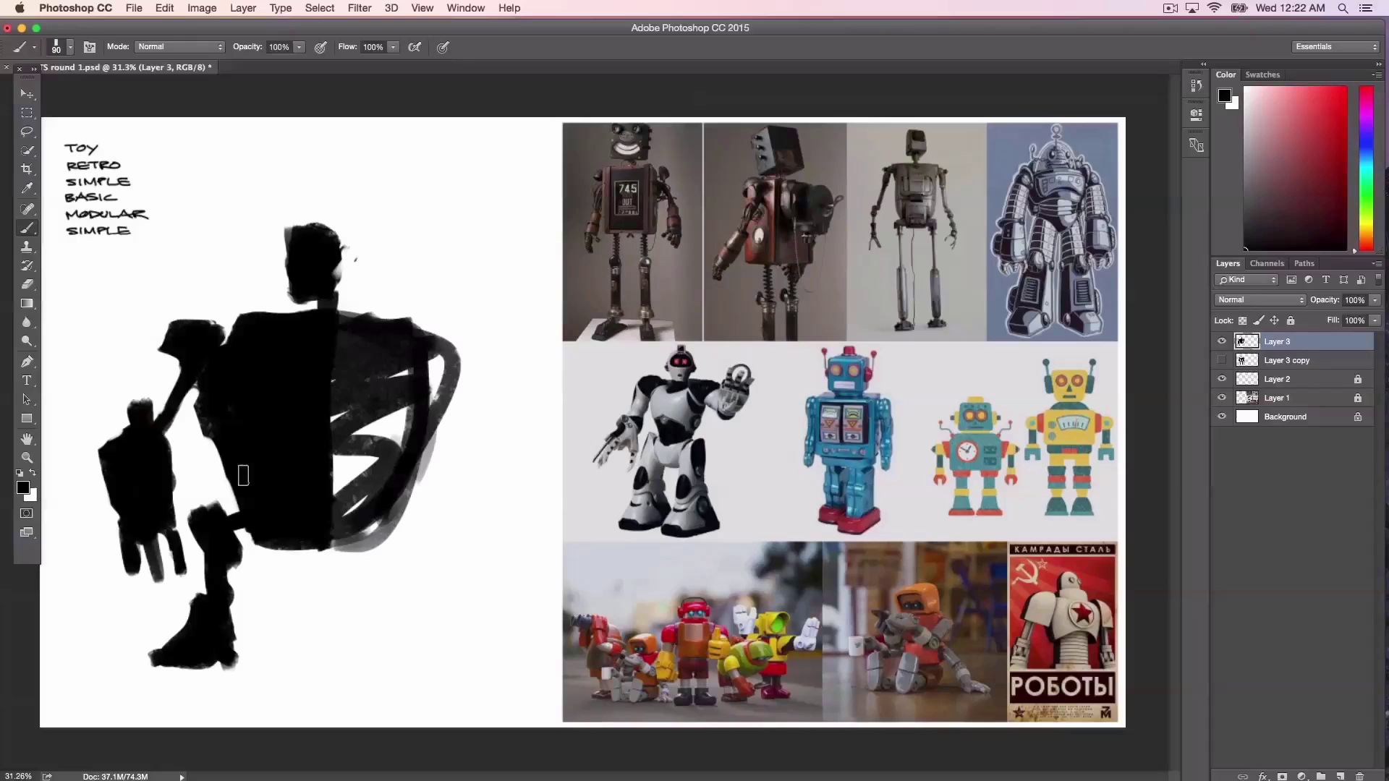
{"action": "key", "text": "bracketleft"}
{"action": "key", "text": "bracketleft"}
{"action": "key", "text": "bracketleft"}
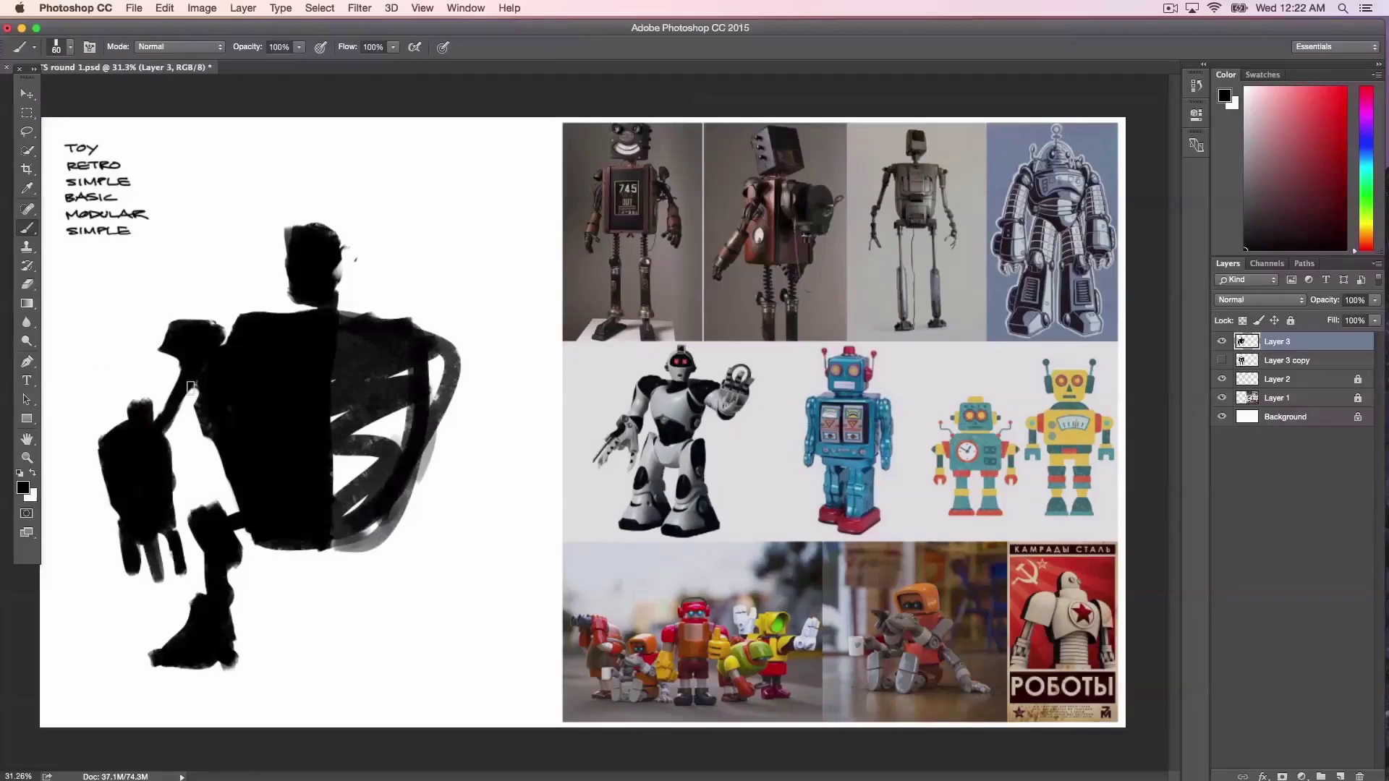
{"action": "mouse_move", "coordinate": [155, 434]}
{"action": "left_mouse_down"}
{"action": "mouse_move", "coordinate": [221, 333]}
{"action": "mouse_move", "coordinate": [171, 331]}
{"action": "mouse_move", "coordinate": [216, 356]}
{"action": "left_mouse_up"}
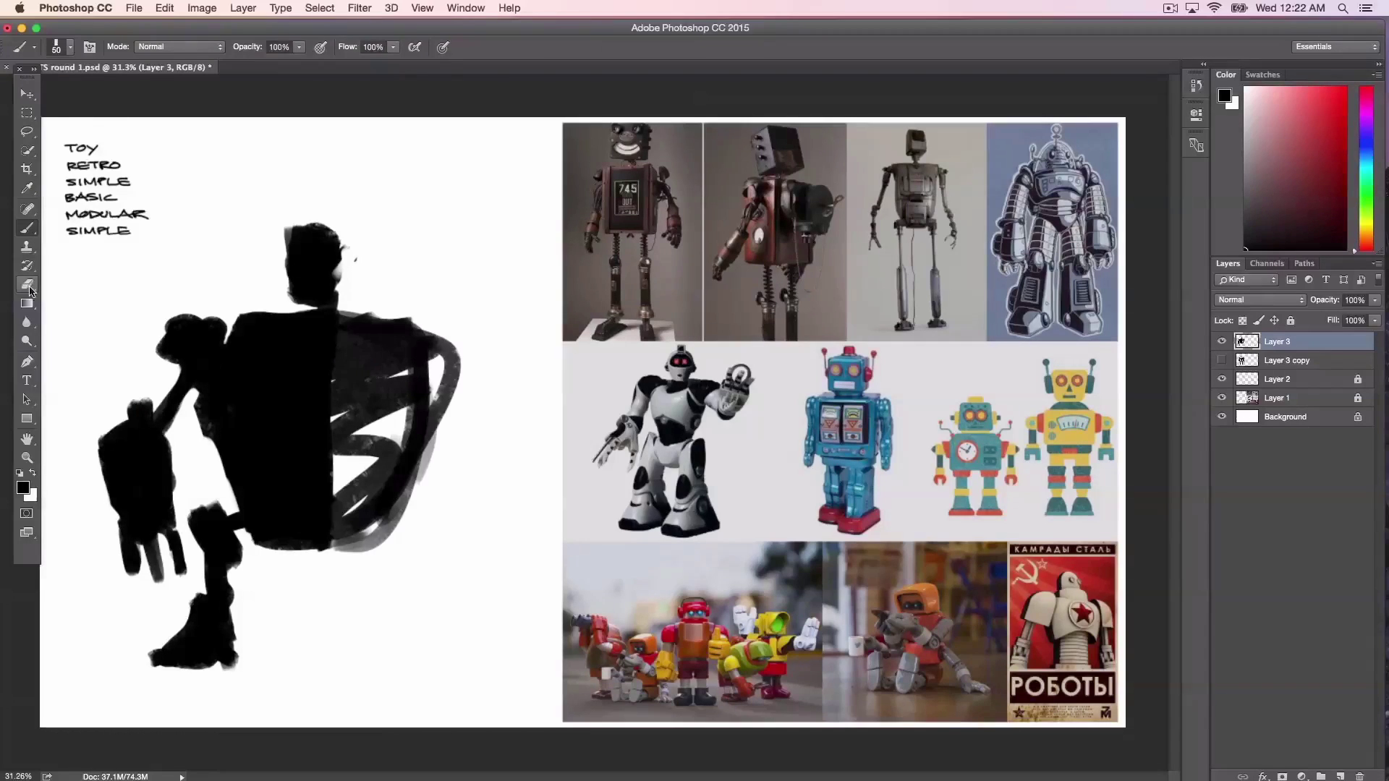
Step: Square off the left shoulder and head top, then marquee-select the drawing's right half
{"action": "left_click", "coordinate": [27, 283]}
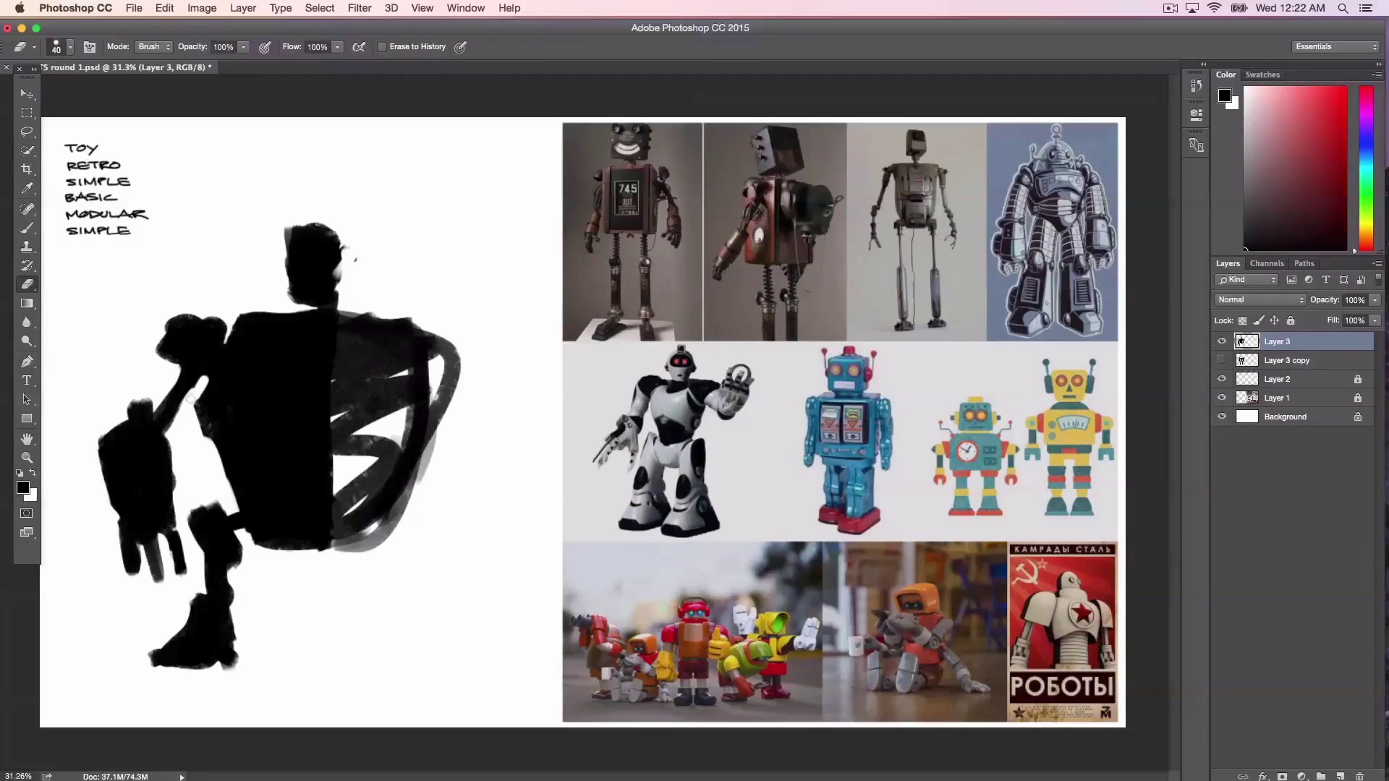
{"action": "key", "text": "b"}
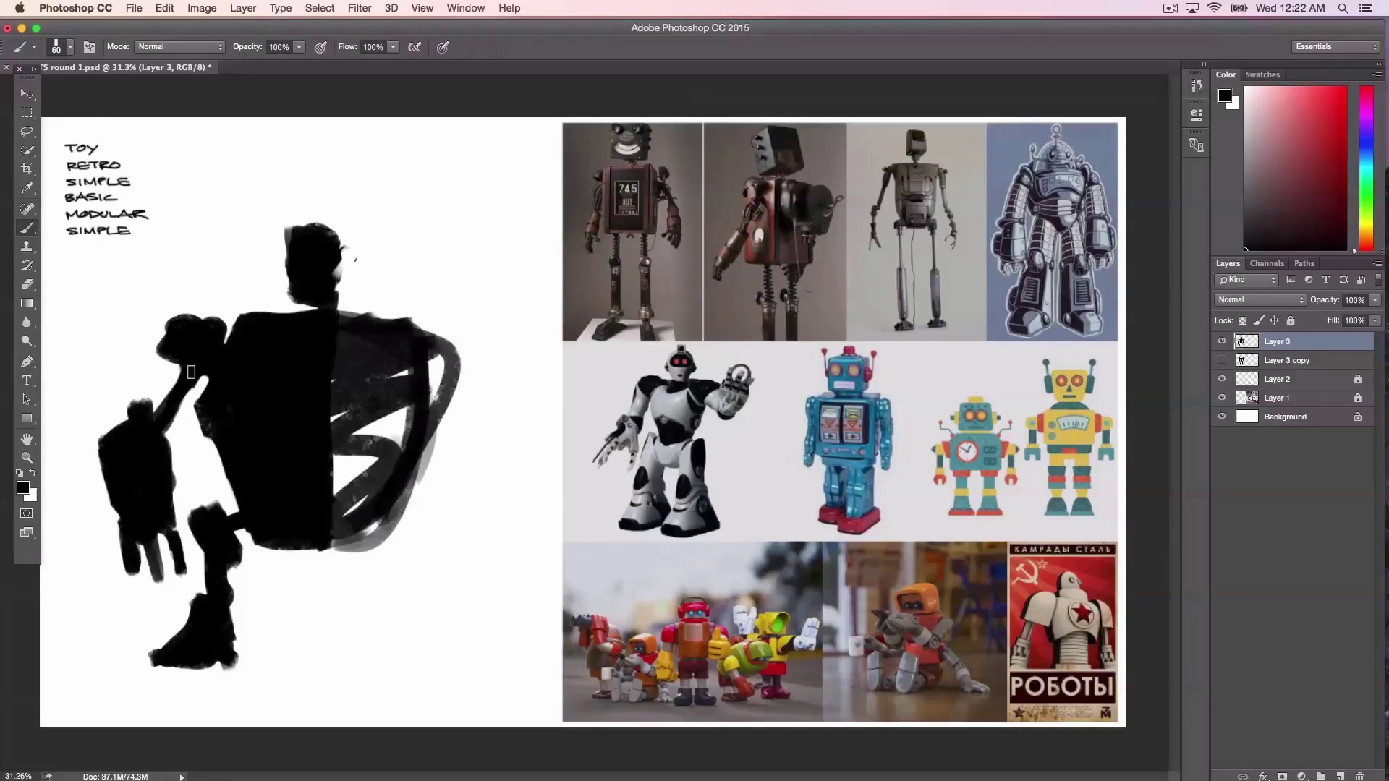
{"action": "mouse_move", "coordinate": [191, 371]}
{"action": "left_mouse_down"}
{"action": "mouse_move", "coordinate": [157, 347]}
{"action": "mouse_move", "coordinate": [208, 325]}
{"action": "left_mouse_up"}
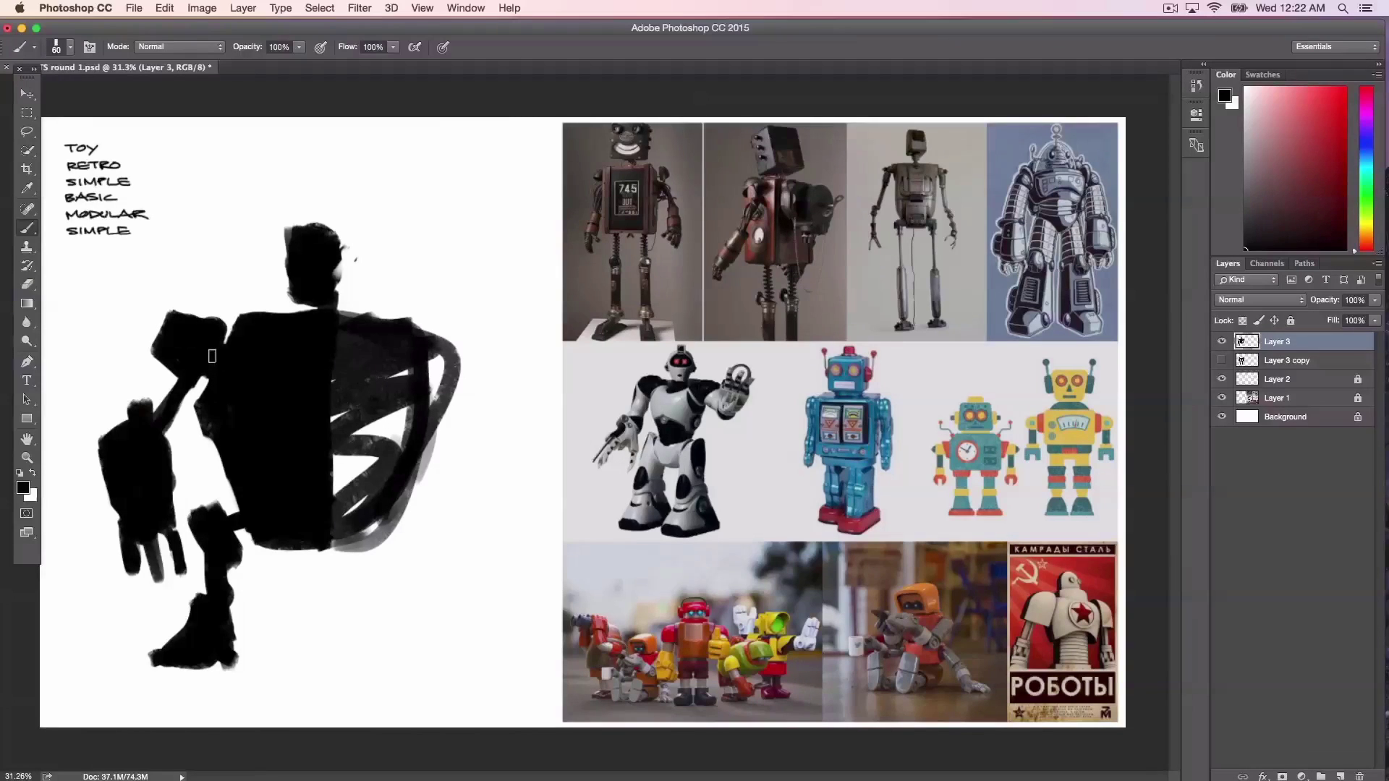
{"action": "key", "text": "bracketright"}
{"action": "mouse_move", "coordinate": [307, 301]}
{"action": "left_mouse_down"}
{"action": "mouse_move", "coordinate": [320, 303]}
{"action": "mouse_move", "coordinate": [334, 267]}
{"action": "mouse_move", "coordinate": [334, 233]}
{"action": "mouse_move", "coordinate": [315, 218]}
{"action": "left_mouse_up"}
{"action": "mouse_move", "coordinate": [284, 278]}
{"action": "left_mouse_down"}
{"action": "mouse_move", "coordinate": [282, 249]}
{"action": "mouse_move", "coordinate": [307, 234]}
{"action": "left_mouse_up"}
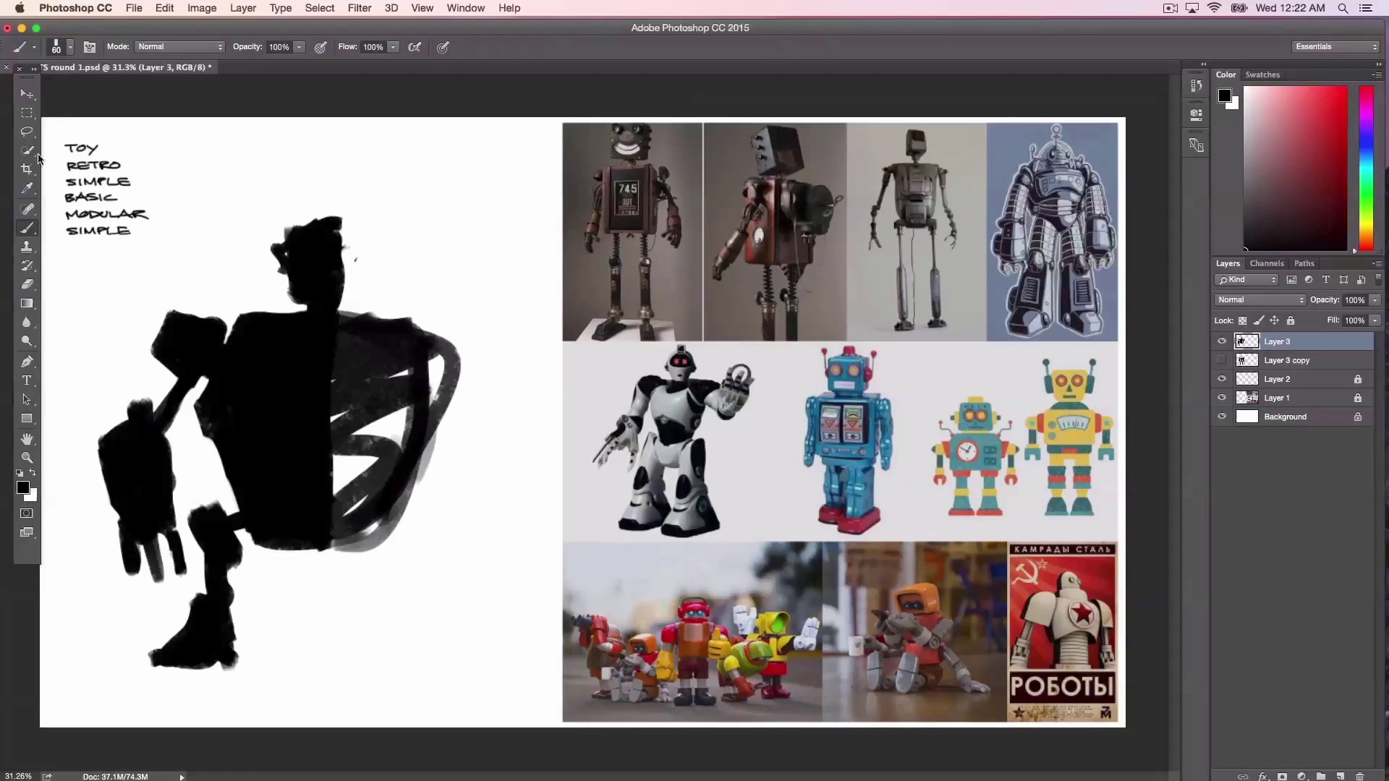
{"action": "key", "text": "m"}
{"action": "mouse_move", "coordinate": [468, 155]}
{"action": "left_mouse_down"}
{"action": "mouse_move", "coordinate": [362, 589]}
{"action": "mouse_move", "coordinate": [322, 634]}
{"action": "left_mouse_up"}
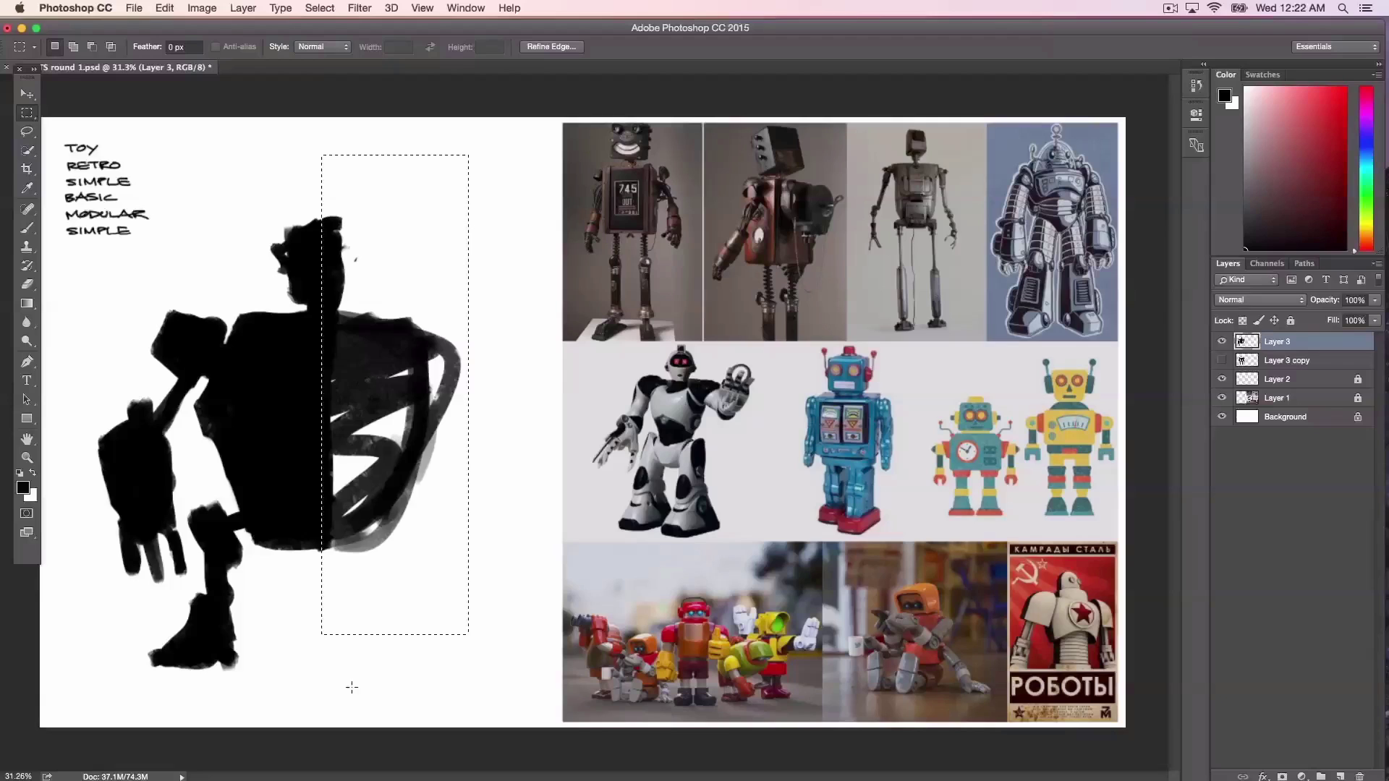
Step: Delete the selected right half, deselect, and duplicate the half-robot layer
{"action": "key", "text": "Delete"}
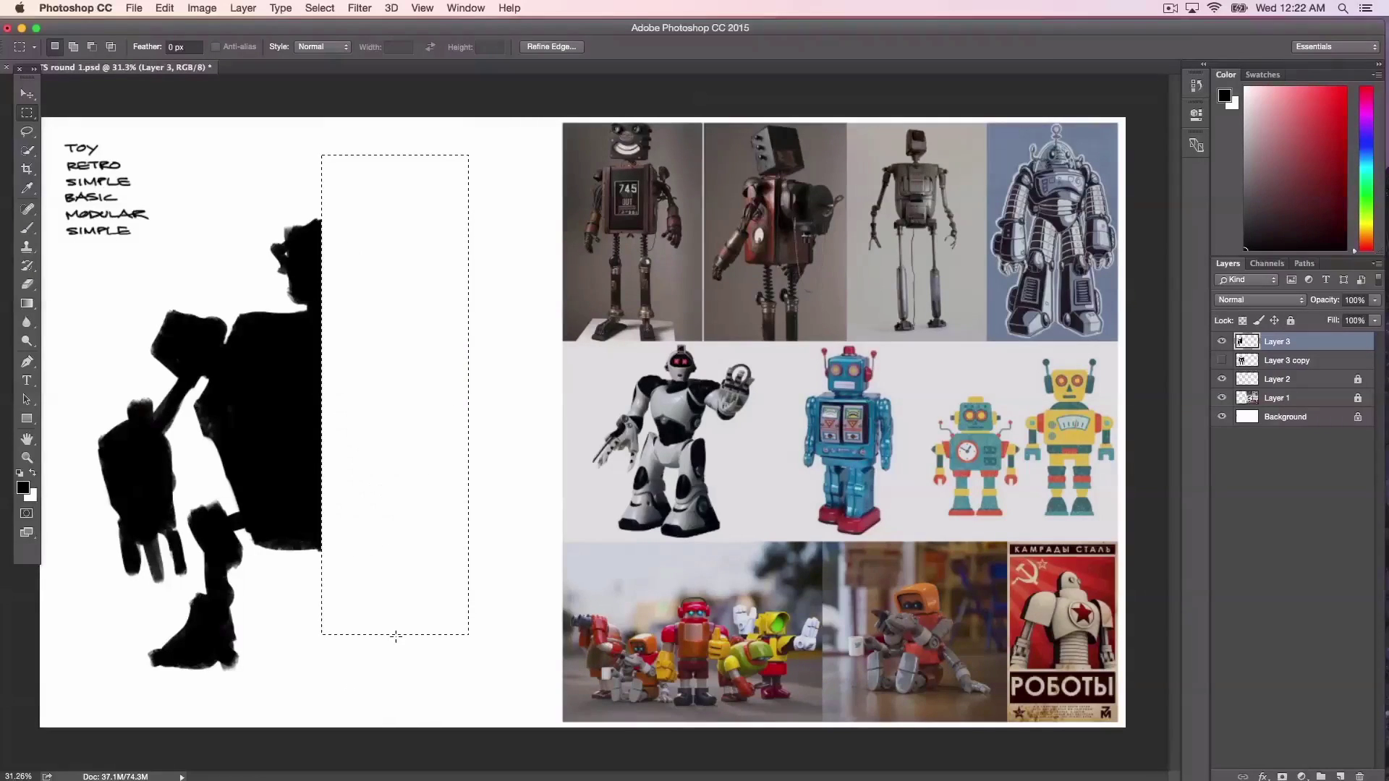
{"action": "key", "text": "ctrl+d"}
{"action": "left_click_drag", "start_coordinate": [1292, 339], "coordinate": [1340, 775]}
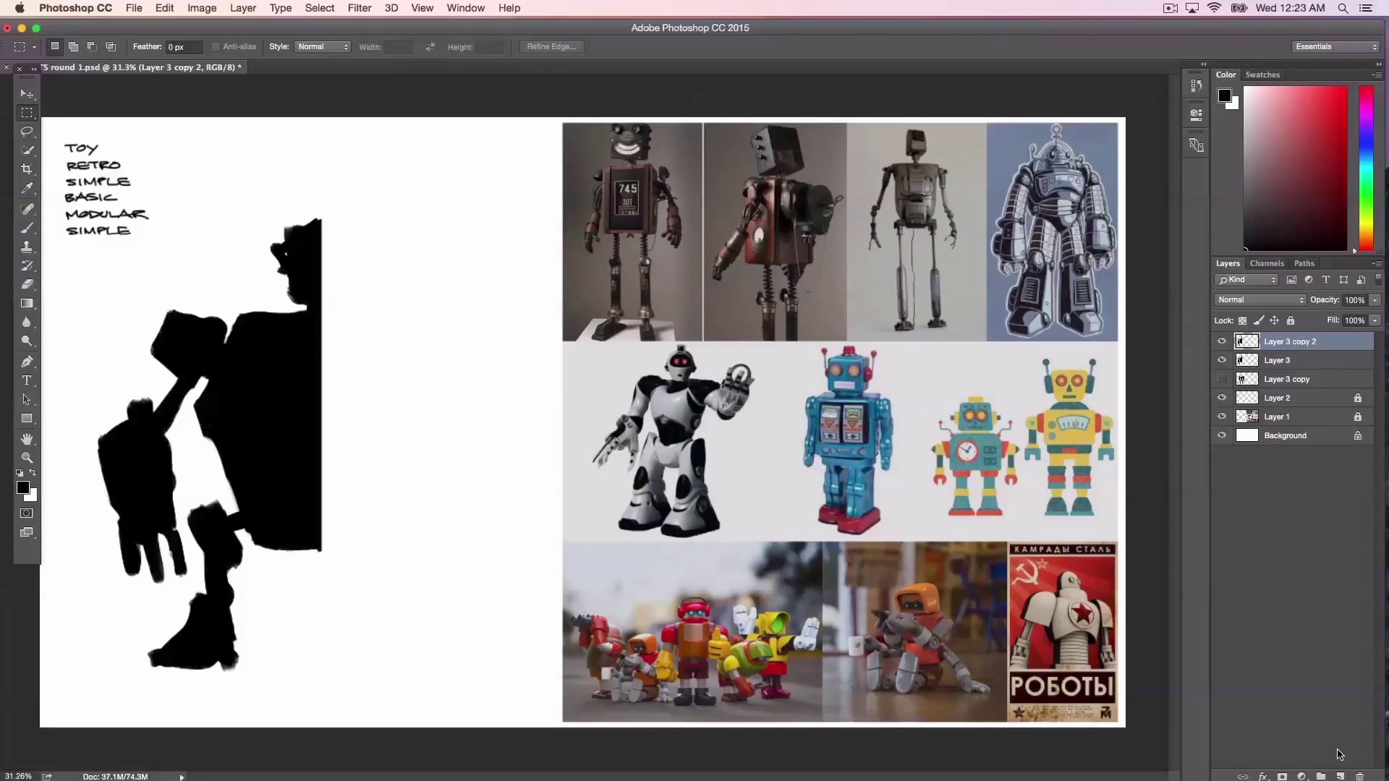
Step: Flip the duplicate horizontally, move it right to complete the robot, and select both layers
{"action": "key", "text": "ctrl+t"}
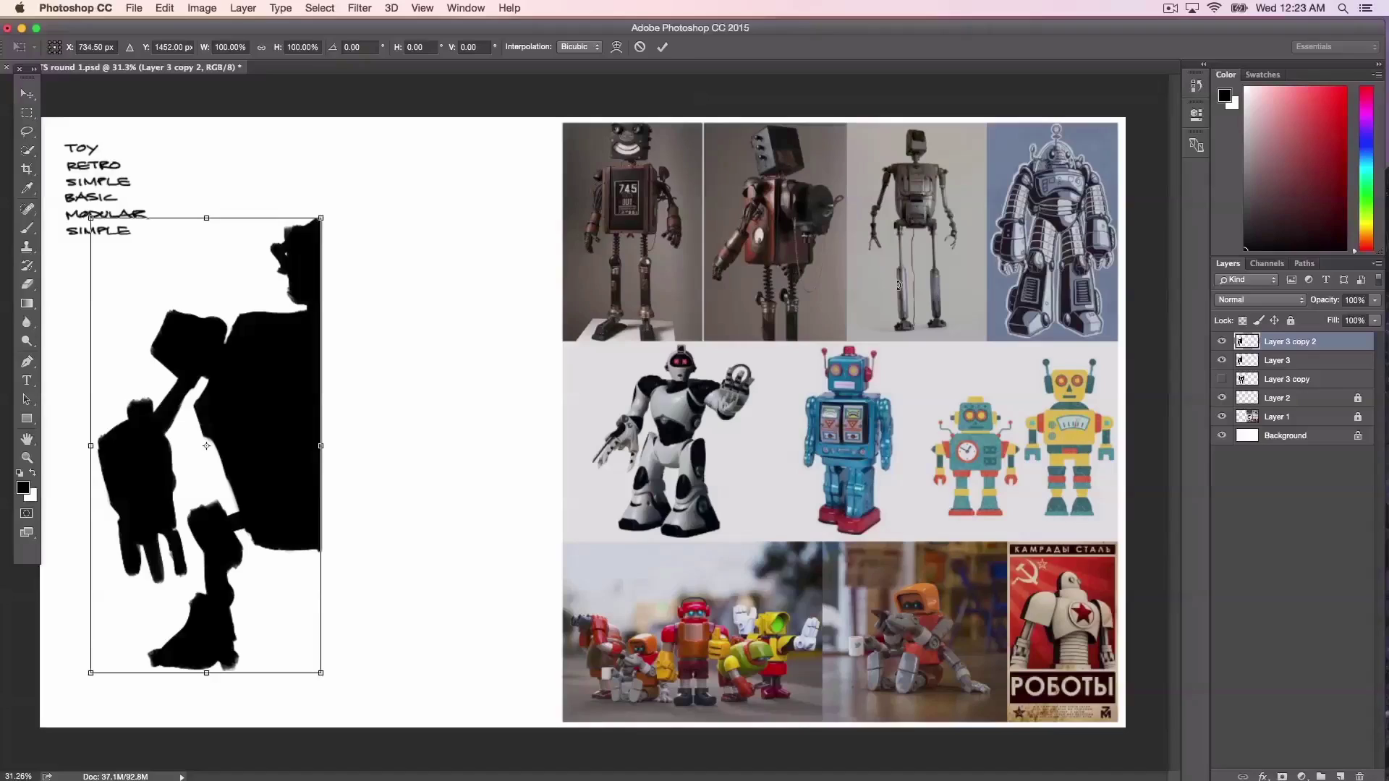
{"action": "right_click", "coordinate": [296, 404]}
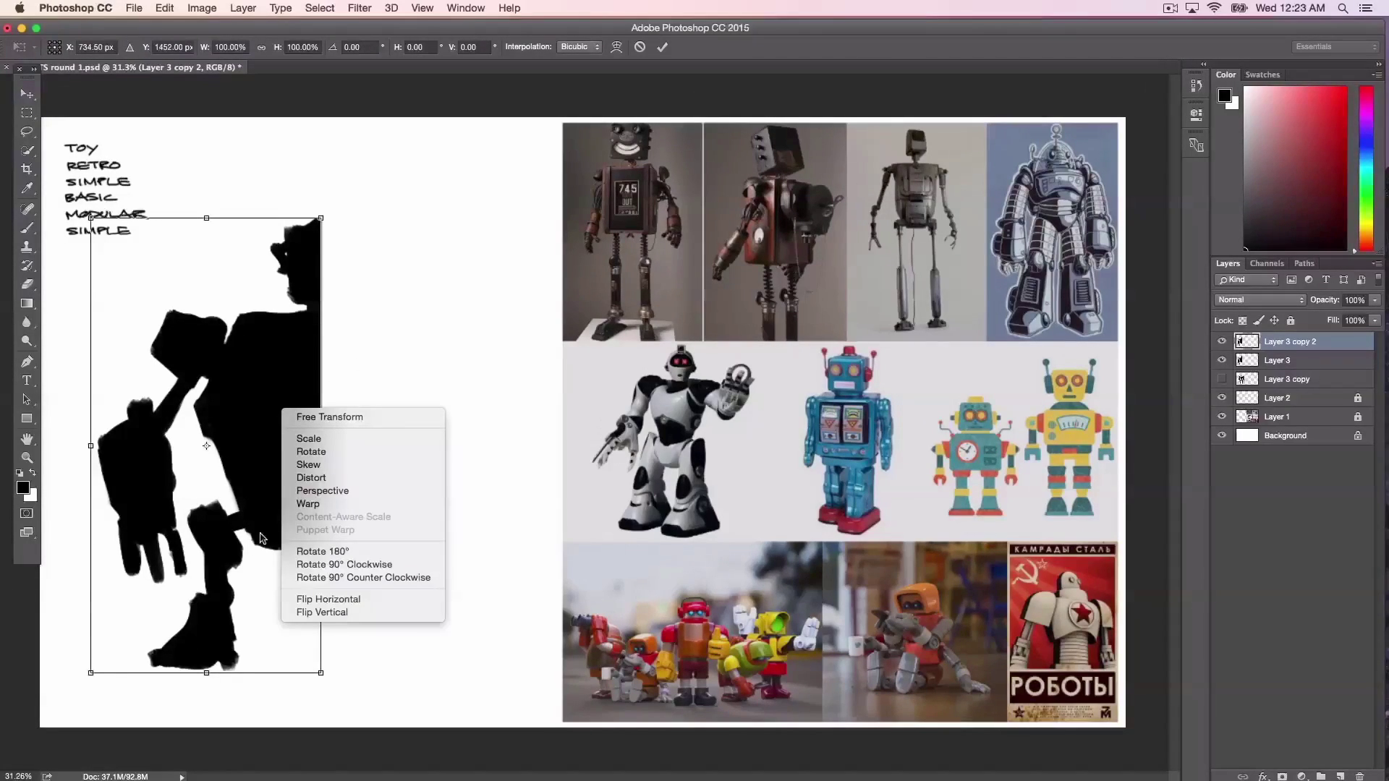
{"action": "left_click", "coordinate": [340, 599]}
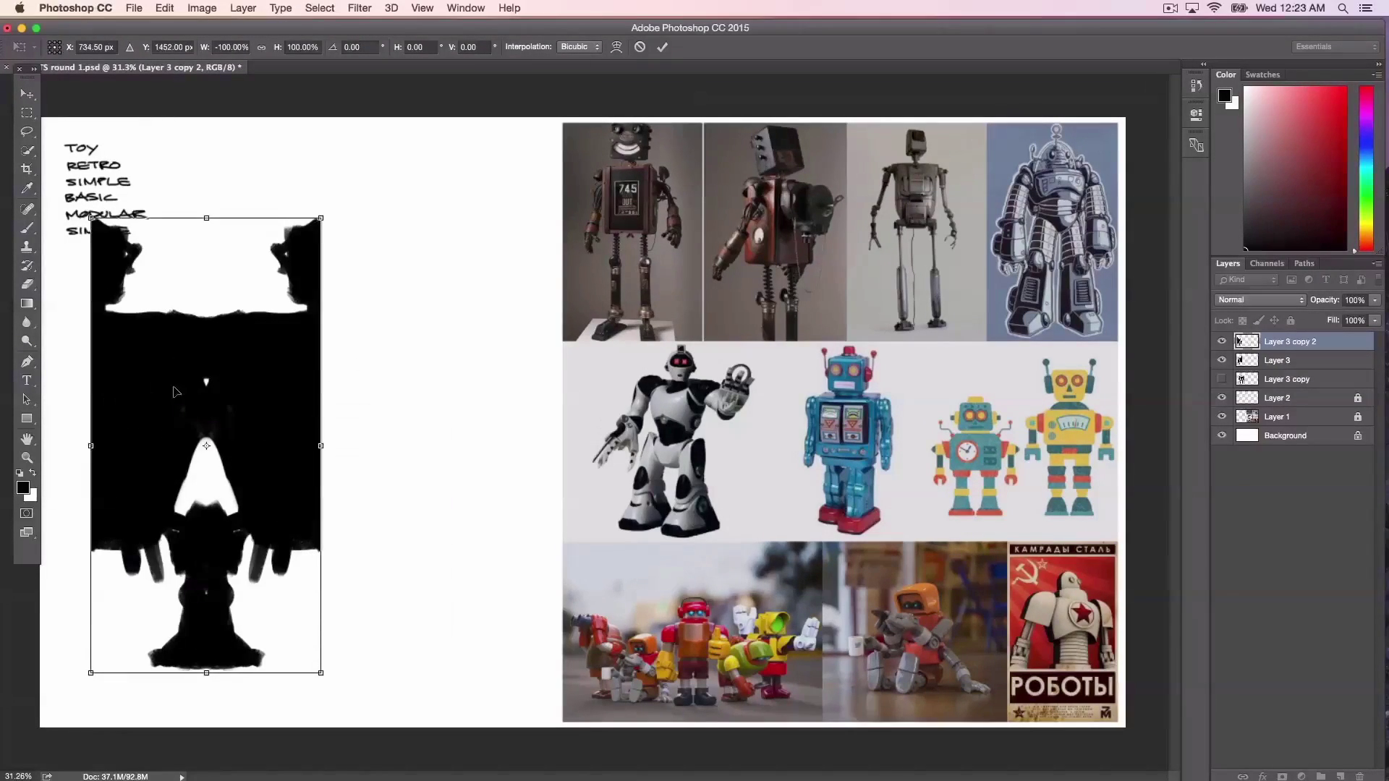
{"action": "left_click_drag", "start_coordinate": [176, 391], "coordinate": [376, 413]}
{"action": "key", "text": "m"}
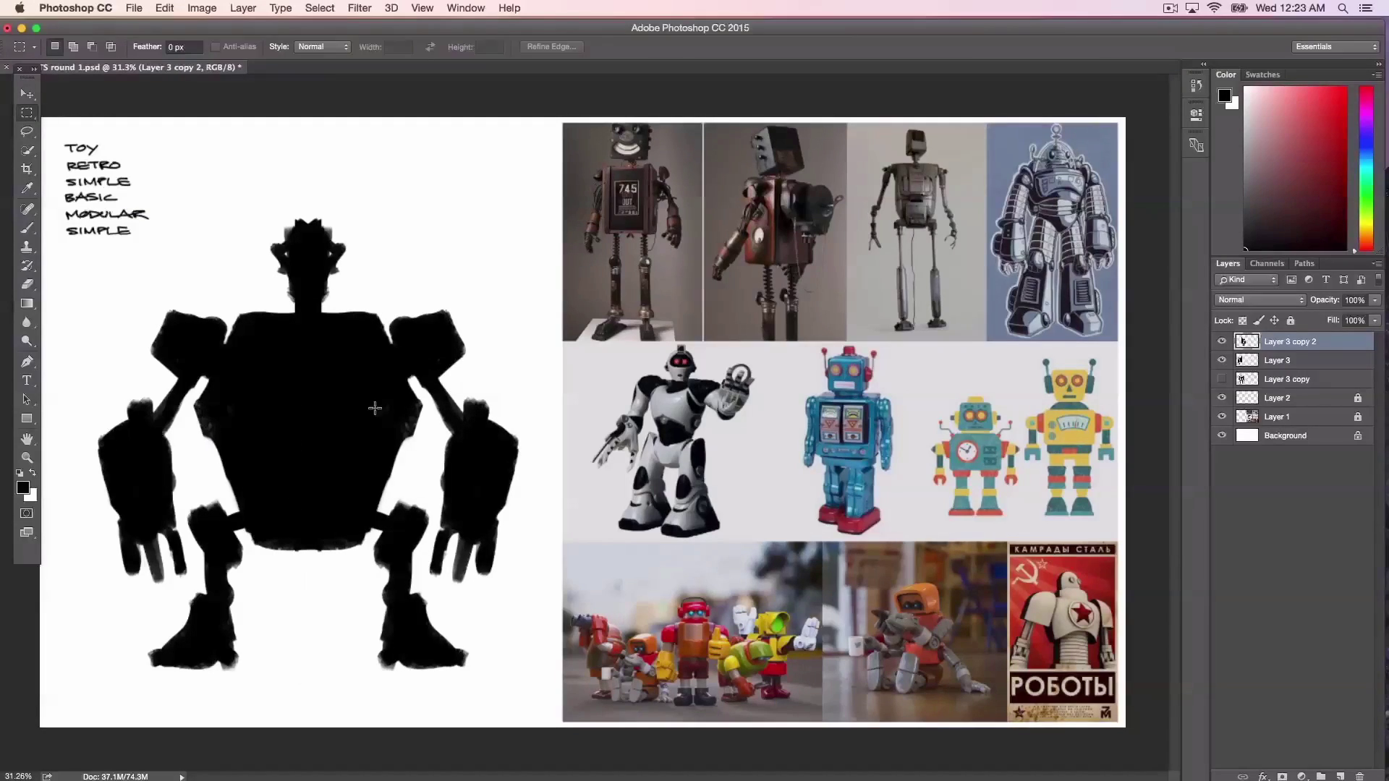
{"action": "left_click", "coordinate": [1280, 360], "text": "shift"}
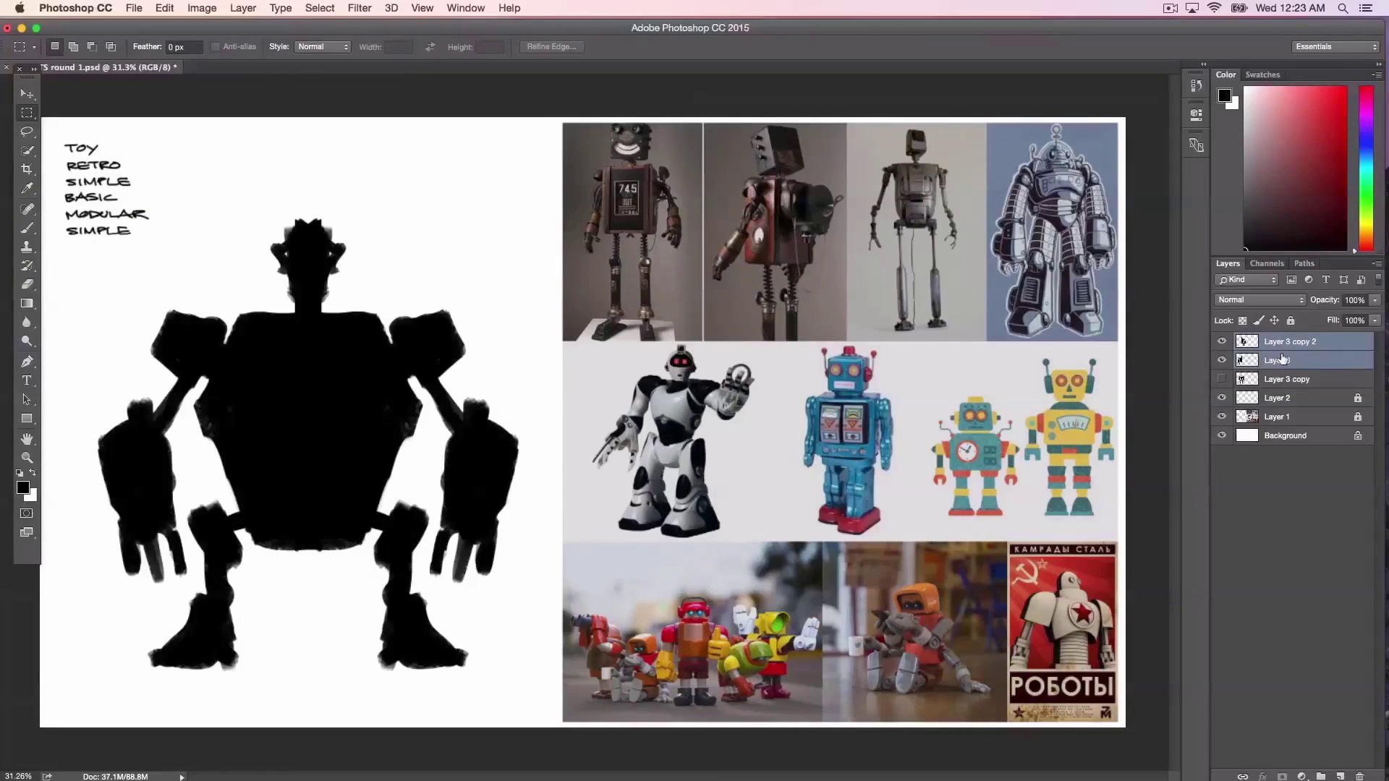
Step: Merge the two halves into one layer and paint the spiky head rounder
{"action": "right_click", "coordinate": [1280, 360]}
{"action": "left_click", "coordinate": [1187, 581]}
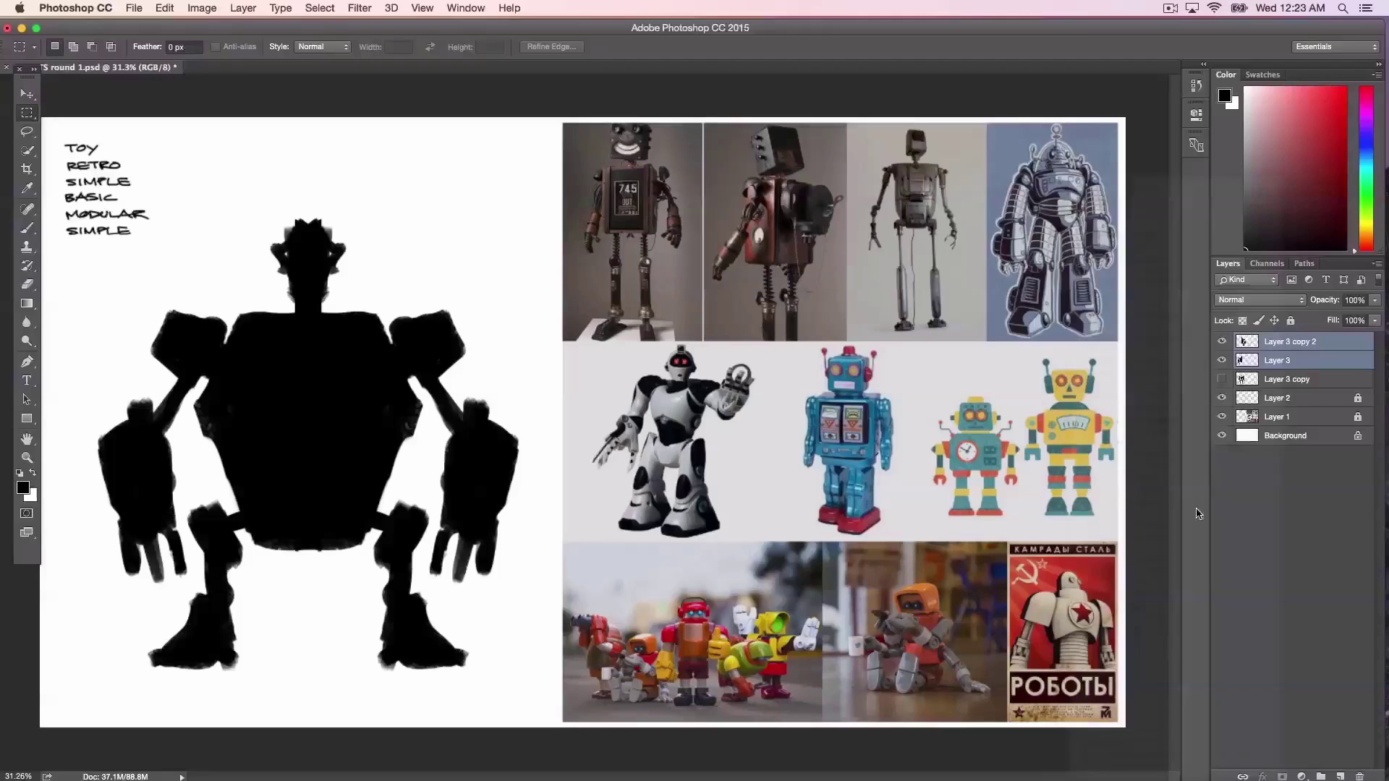
{"action": "left_click", "coordinate": [29, 230]}
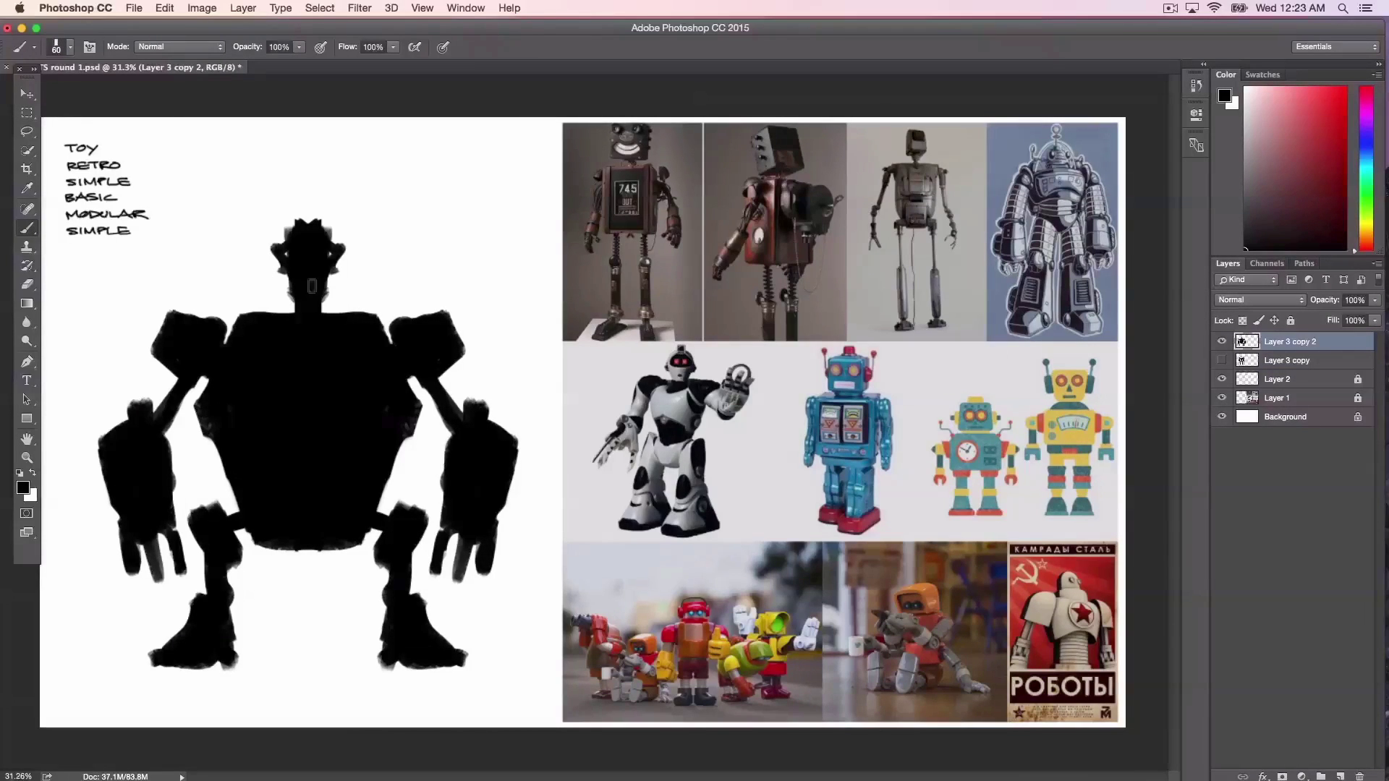
{"action": "key", "text": "bracketright"}
{"action": "mouse_move", "coordinate": [312, 286]}
{"action": "left_mouse_down"}
{"action": "mouse_move", "coordinate": [283, 242]}
{"action": "mouse_move", "coordinate": [275, 274]}
{"action": "mouse_move", "coordinate": [319, 288]}
{"action": "mouse_move", "coordinate": [329, 241]}
{"action": "mouse_move", "coordinate": [301, 234]}
{"action": "left_mouse_up"}
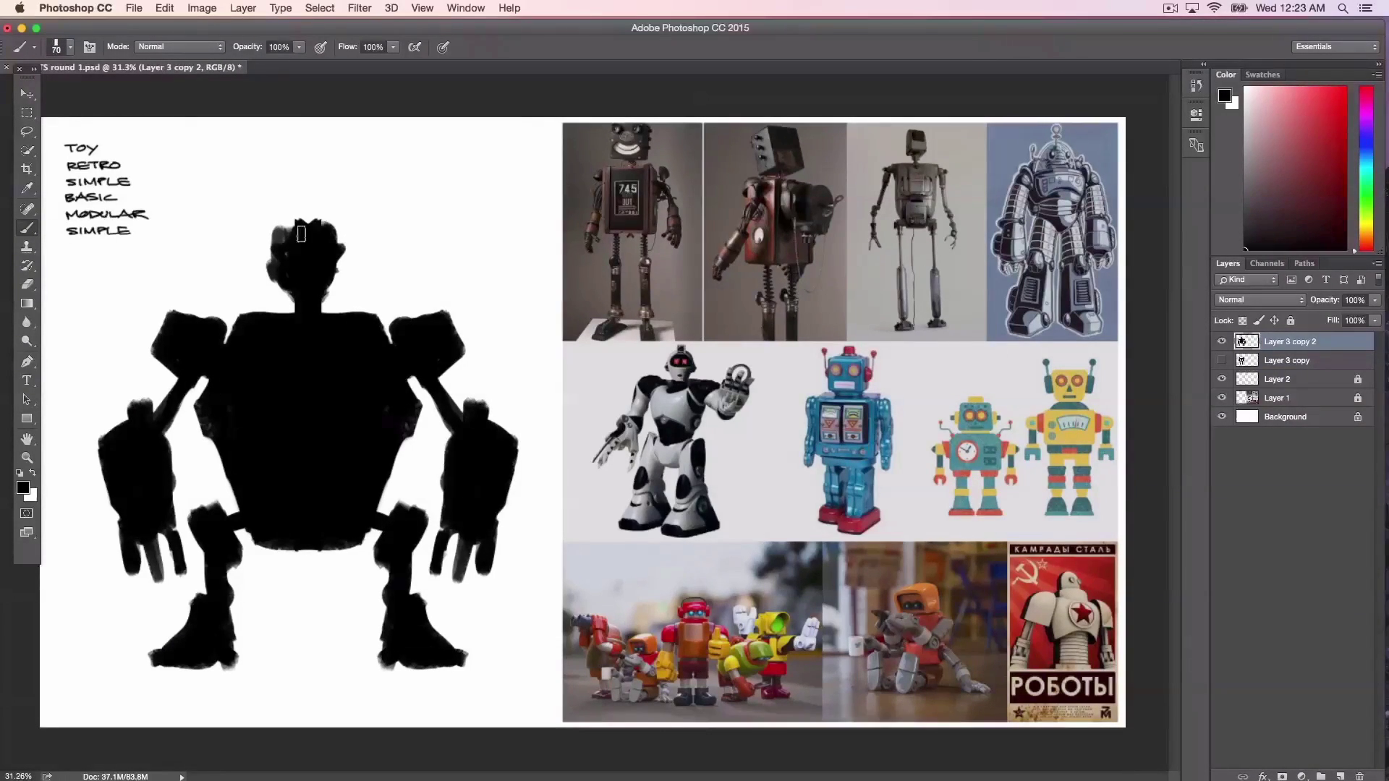
{"action": "key", "text": "bracketleft"}
Step: Darken the left arm edge, fill the left upper-arm gap and thicken the right upper arm
{"action": "mouse_move", "coordinate": [161, 347]}
{"action": "left_mouse_down"}
{"action": "mouse_move", "coordinate": [181, 389]}
{"action": "mouse_move", "coordinate": [126, 422]}
{"action": "mouse_move", "coordinate": [111, 465]}
{"action": "left_mouse_up"}
{"action": "key", "text": "bracketleft"}
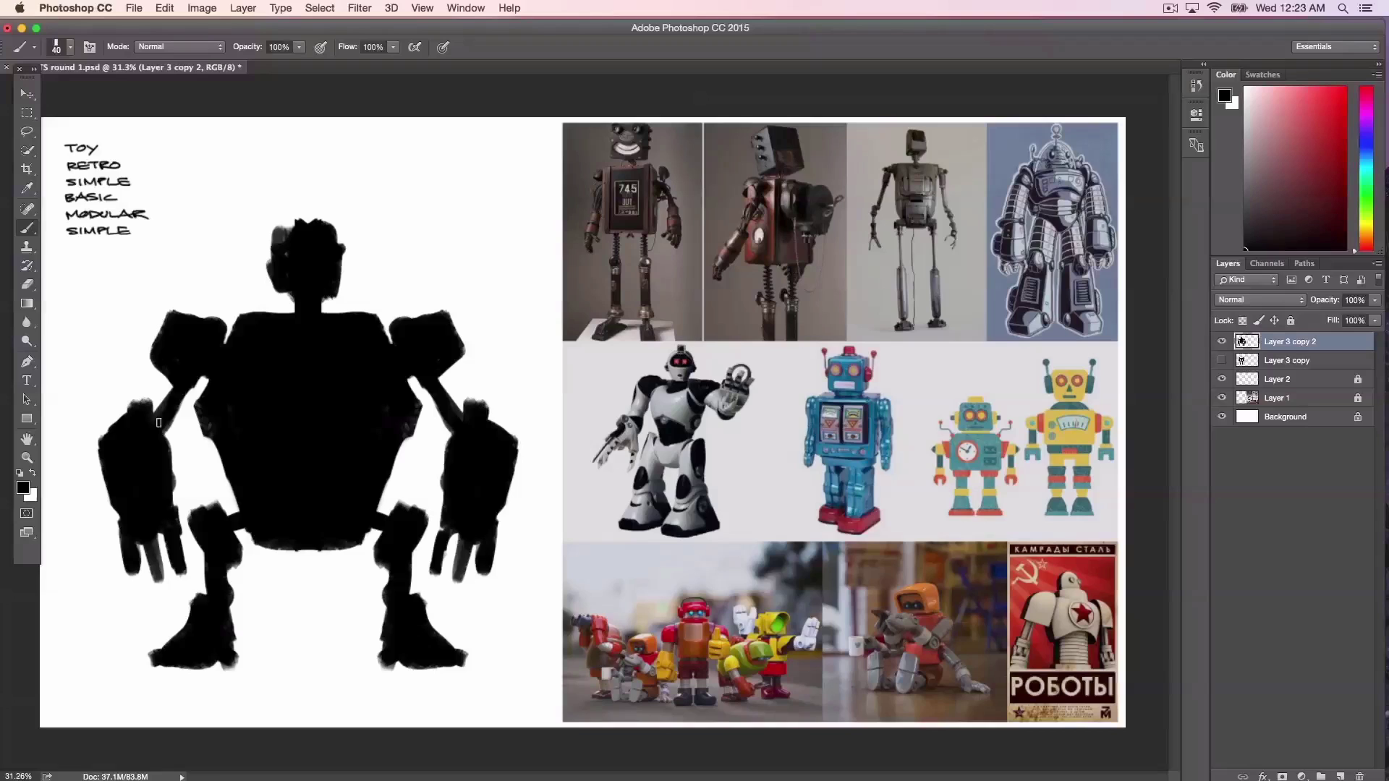
{"action": "left_click_drag", "start_coordinate": [158, 423], "coordinate": [166, 395]}
{"action": "left_click_drag", "start_coordinate": [432, 383], "coordinate": [454, 411]}
Step: Paint thin curved cables and a shoulder wire on the left arm, and fill the torso bottom
{"action": "key", "text": "bracketleft"}
{"action": "key", "text": "bracketleft"}
{"action": "key", "text": "bracketleft"}
{"action": "key", "text": "bracketleft"}
{"action": "left_click_drag", "start_coordinate": [116, 411], "coordinate": [165, 377]}
{"action": "mouse_move", "coordinate": [102, 437]}
{"action": "left_mouse_down"}
{"action": "mouse_move", "coordinate": [129, 382]}
{"action": "mouse_move", "coordinate": [159, 366]}
{"action": "left_mouse_up"}
{"action": "key", "text": "bracketright"}
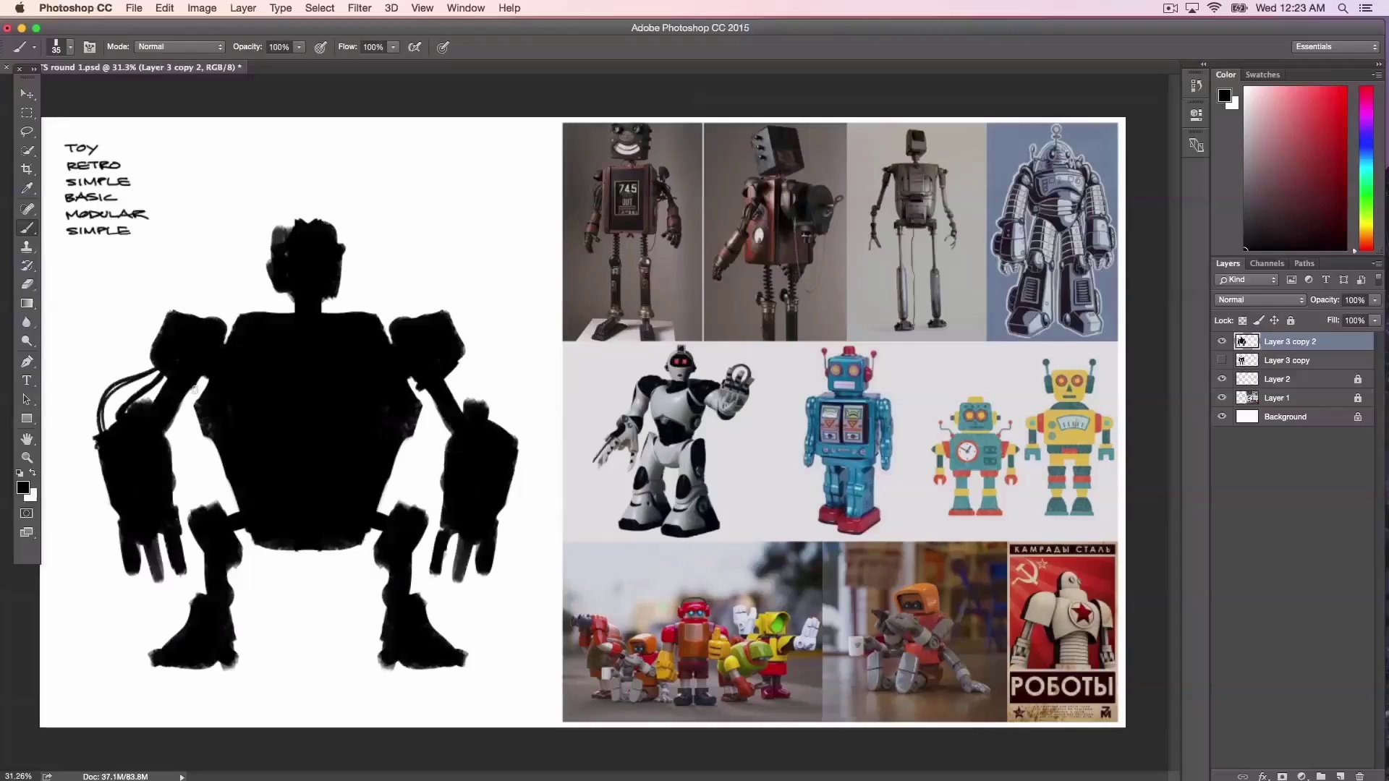
{"action": "left_click_drag", "start_coordinate": [109, 376], "coordinate": [156, 364]}
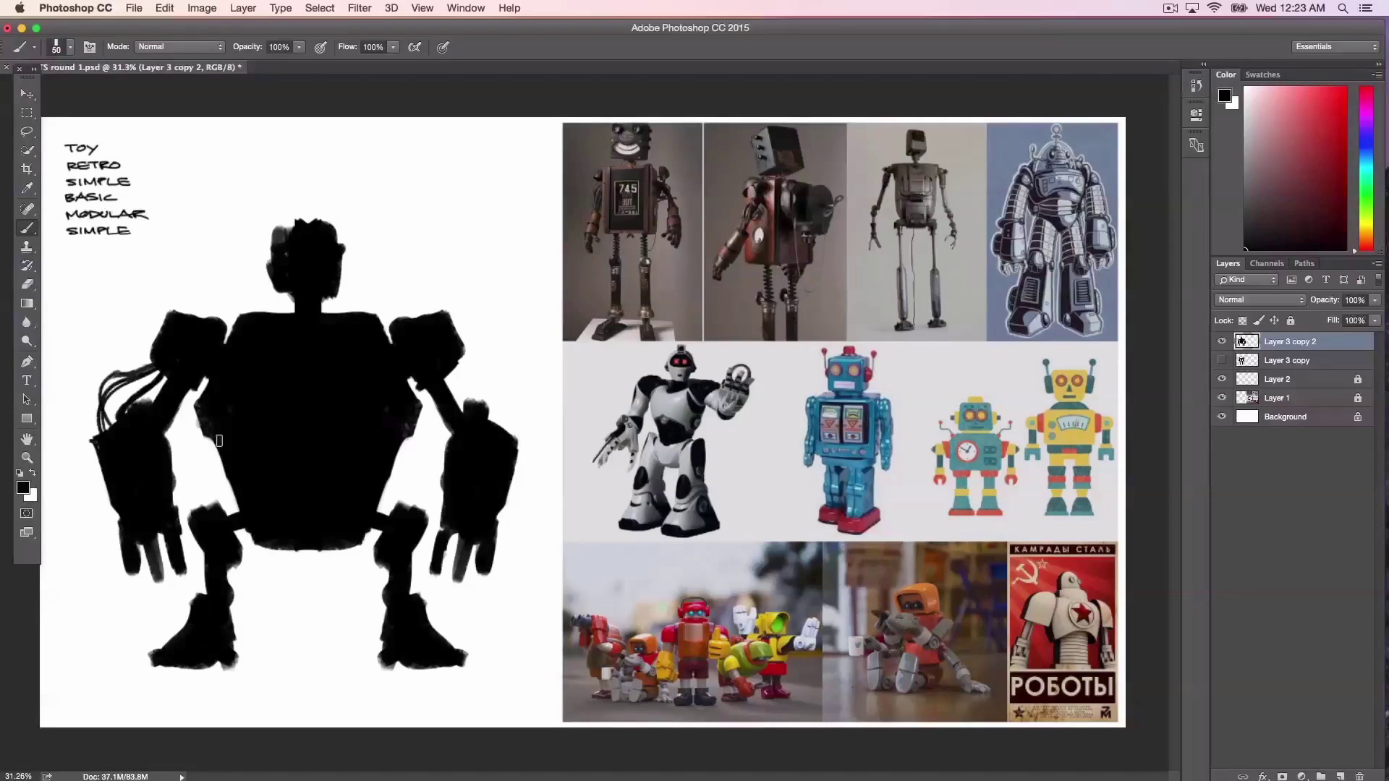
{"action": "left_click_drag", "start_coordinate": [288, 552], "coordinate": [356, 550]}
Step: Repaint the head taller and more angular, fill the neck gap and both upper thighs
{"action": "key", "text": "bracketleft"}
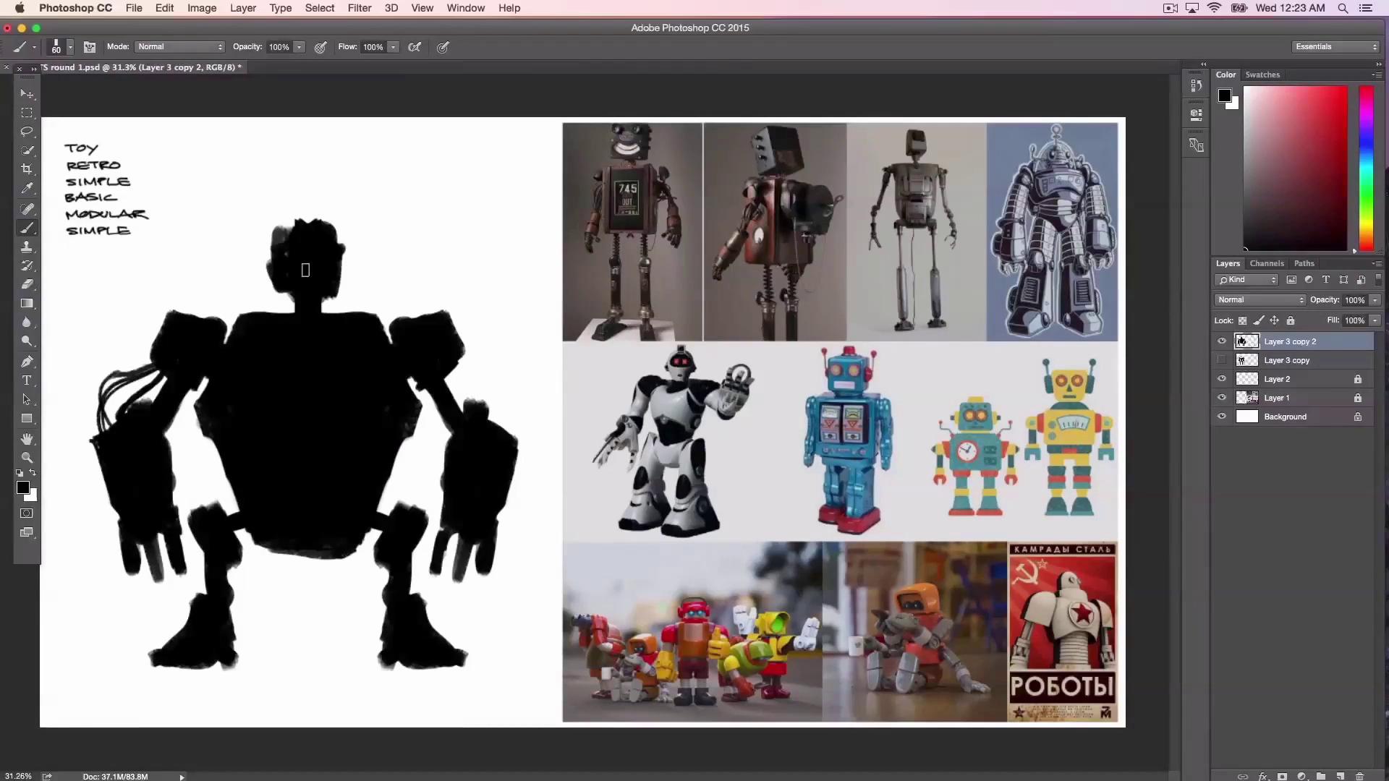
{"action": "key", "text": "bracketright"}
{"action": "mouse_move", "coordinate": [278, 298]}
{"action": "left_mouse_down"}
{"action": "mouse_move", "coordinate": [333, 293]}
{"action": "mouse_move", "coordinate": [275, 289]}
{"action": "mouse_move", "coordinate": [269, 253]}
{"action": "mouse_move", "coordinate": [284, 230]}
{"action": "mouse_move", "coordinate": [332, 225]}
{"action": "mouse_move", "coordinate": [344, 290]}
{"action": "mouse_move", "coordinate": [275, 291]}
{"action": "left_mouse_up"}
{"action": "key", "text": "bracketleft"}
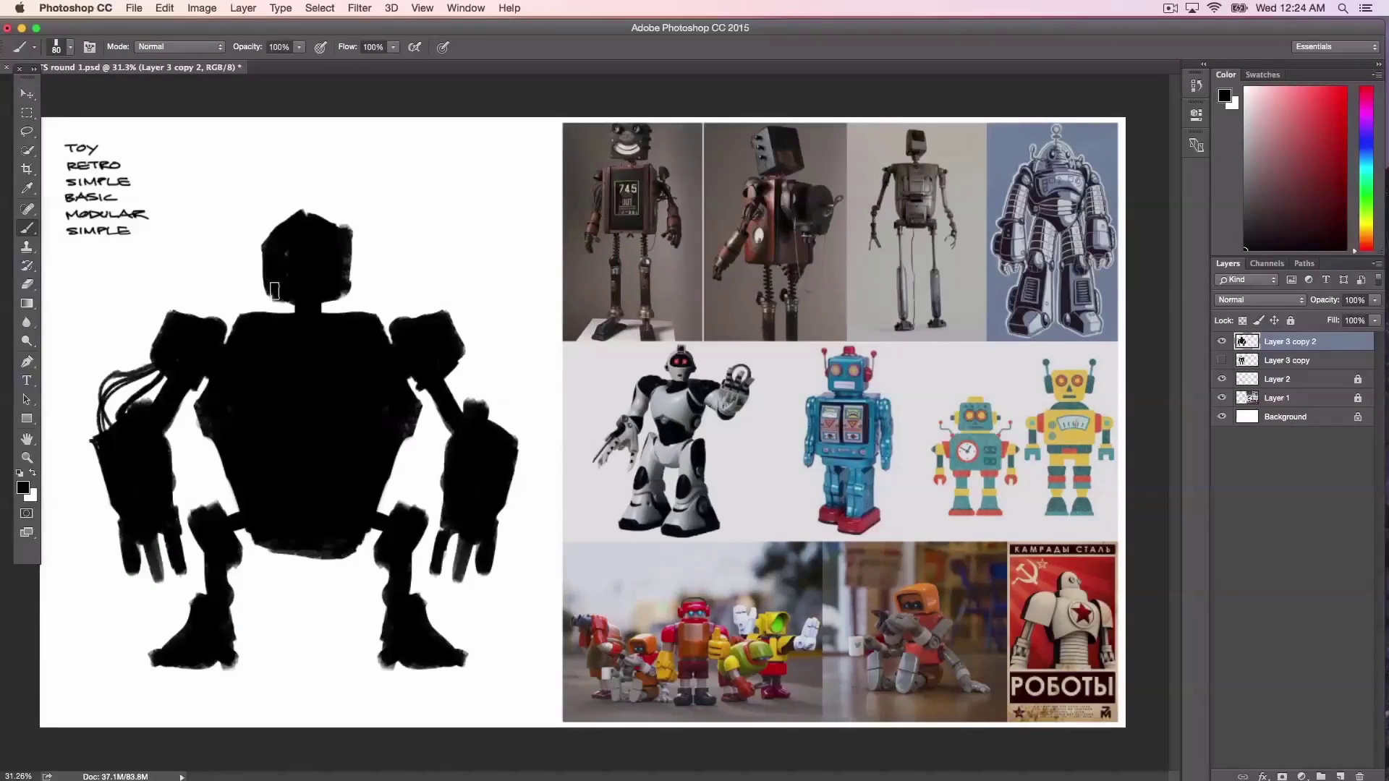
{"action": "key", "text": "bracketleft"}
{"action": "mouse_move", "coordinate": [281, 295]}
{"action": "left_mouse_down"}
{"action": "mouse_move", "coordinate": [309, 315]}
{"action": "mouse_move", "coordinate": [316, 361]}
{"action": "left_mouse_up"}
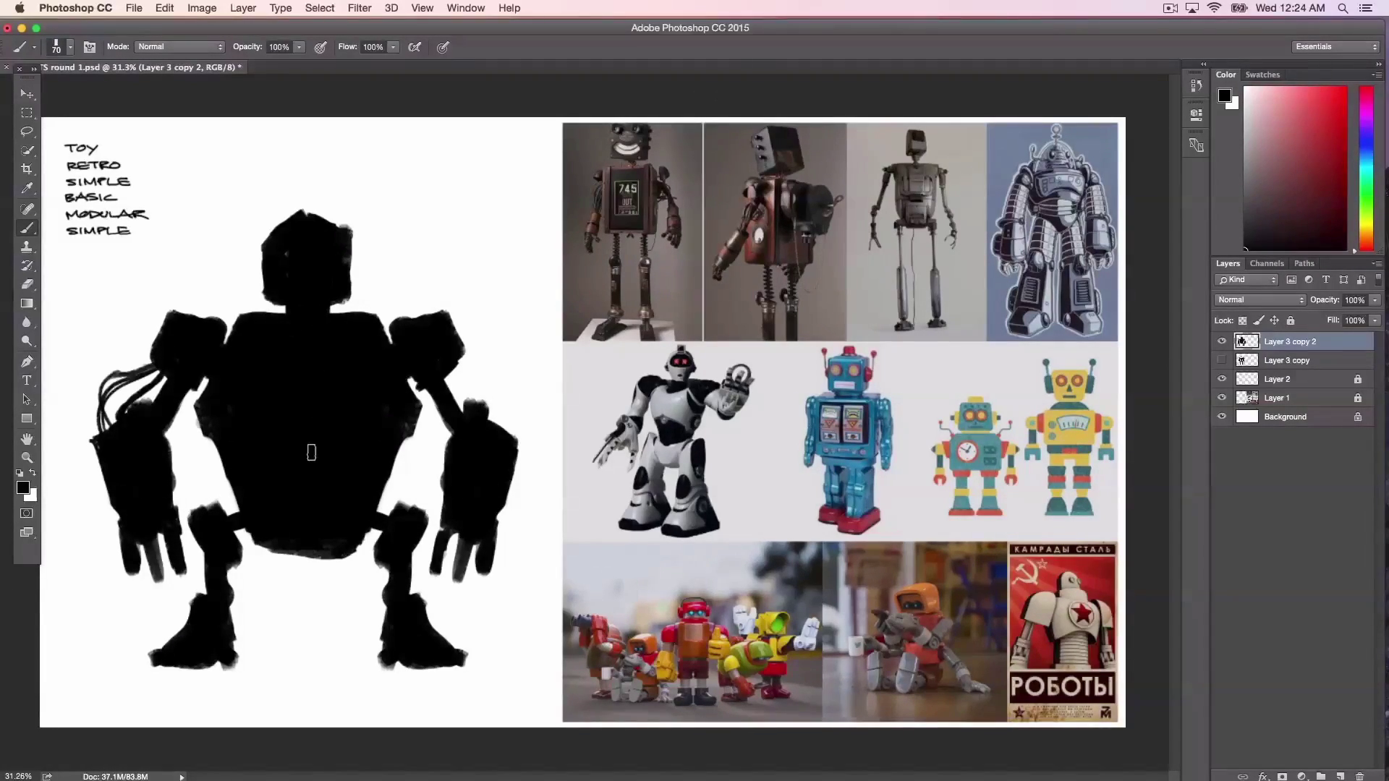
{"action": "left_click_drag", "start_coordinate": [208, 502], "coordinate": [239, 550]}
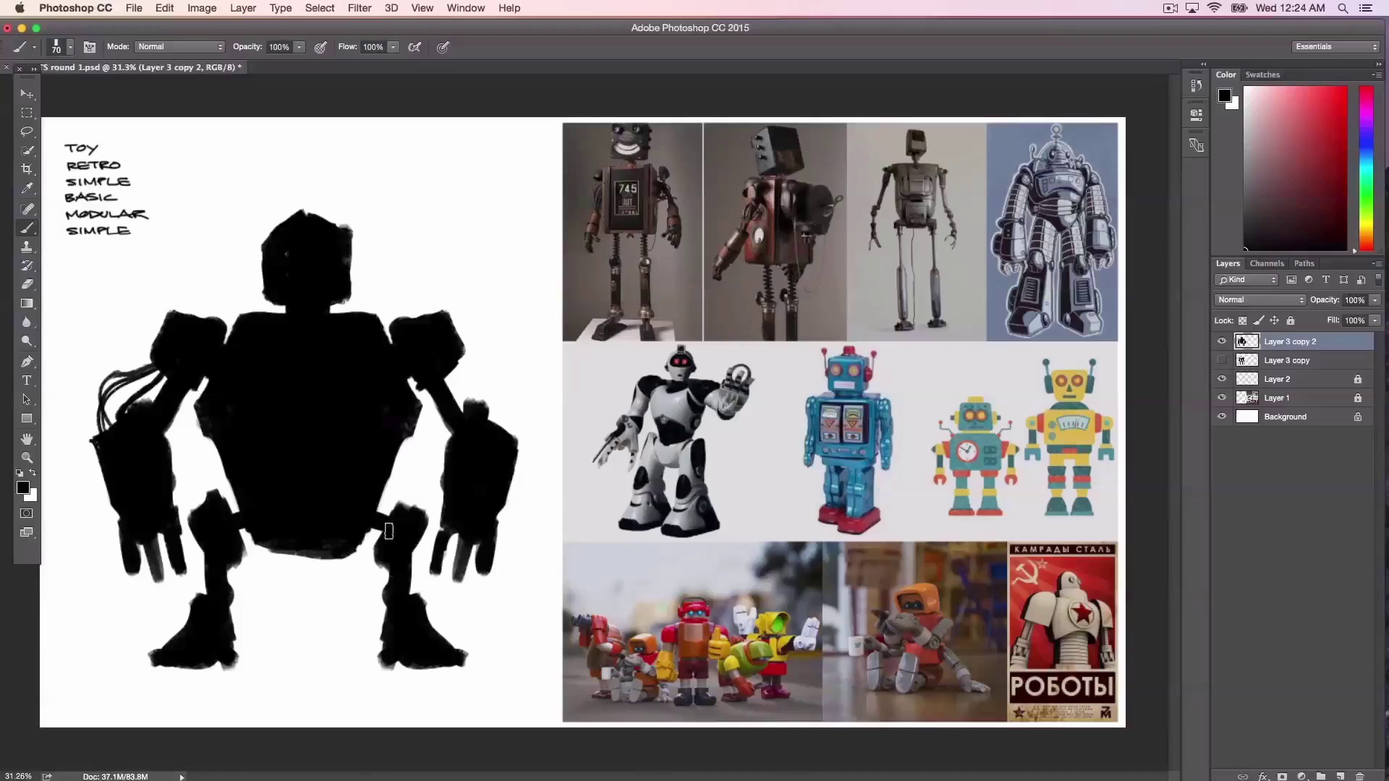
{"action": "mouse_move", "coordinate": [378, 521]}
{"action": "left_mouse_down"}
{"action": "mouse_move", "coordinate": [383, 538]}
{"action": "mouse_move", "coordinate": [415, 516]}
{"action": "left_mouse_up"}
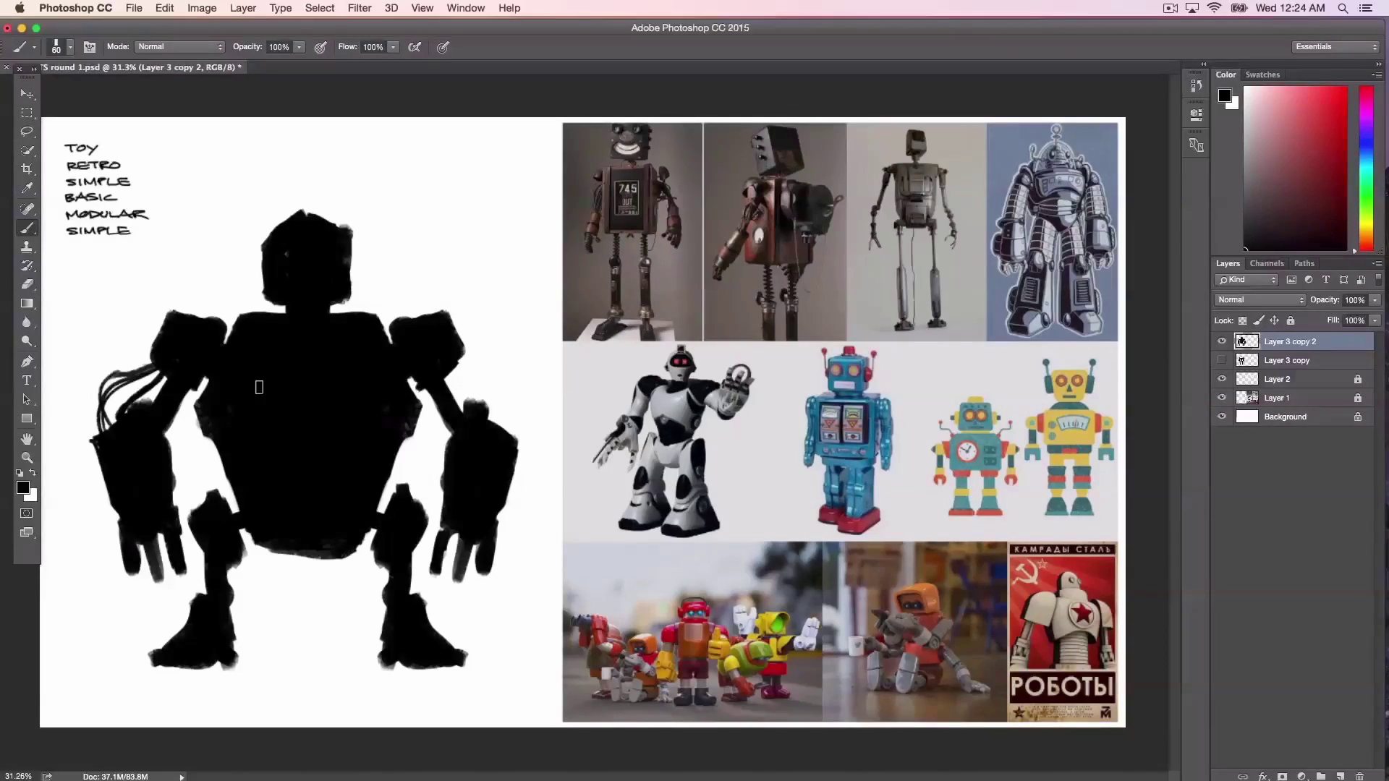
{"action": "key", "text": "bracketright"}
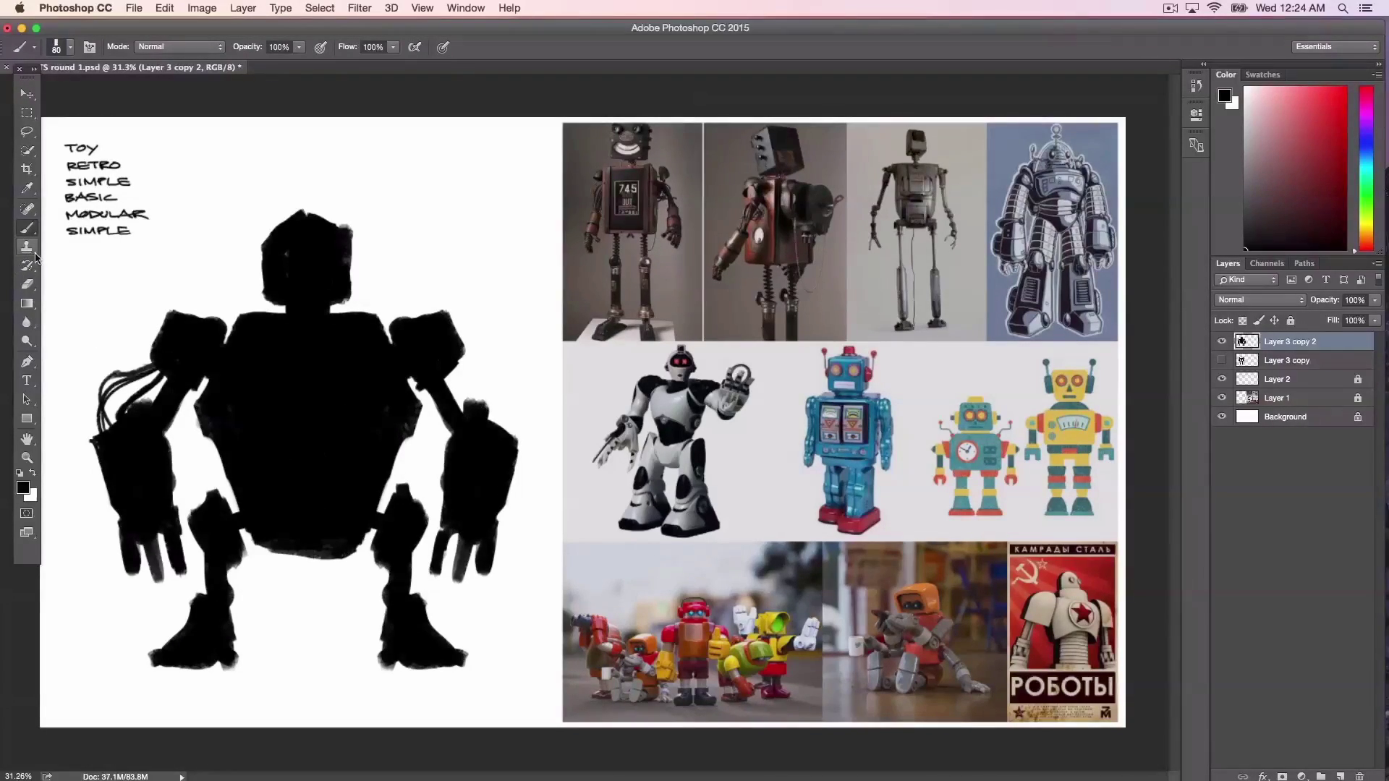
Step: Touch up the torso edges beside the arms and erase patches in the lower torso
{"action": "left_click", "coordinate": [27, 284]}
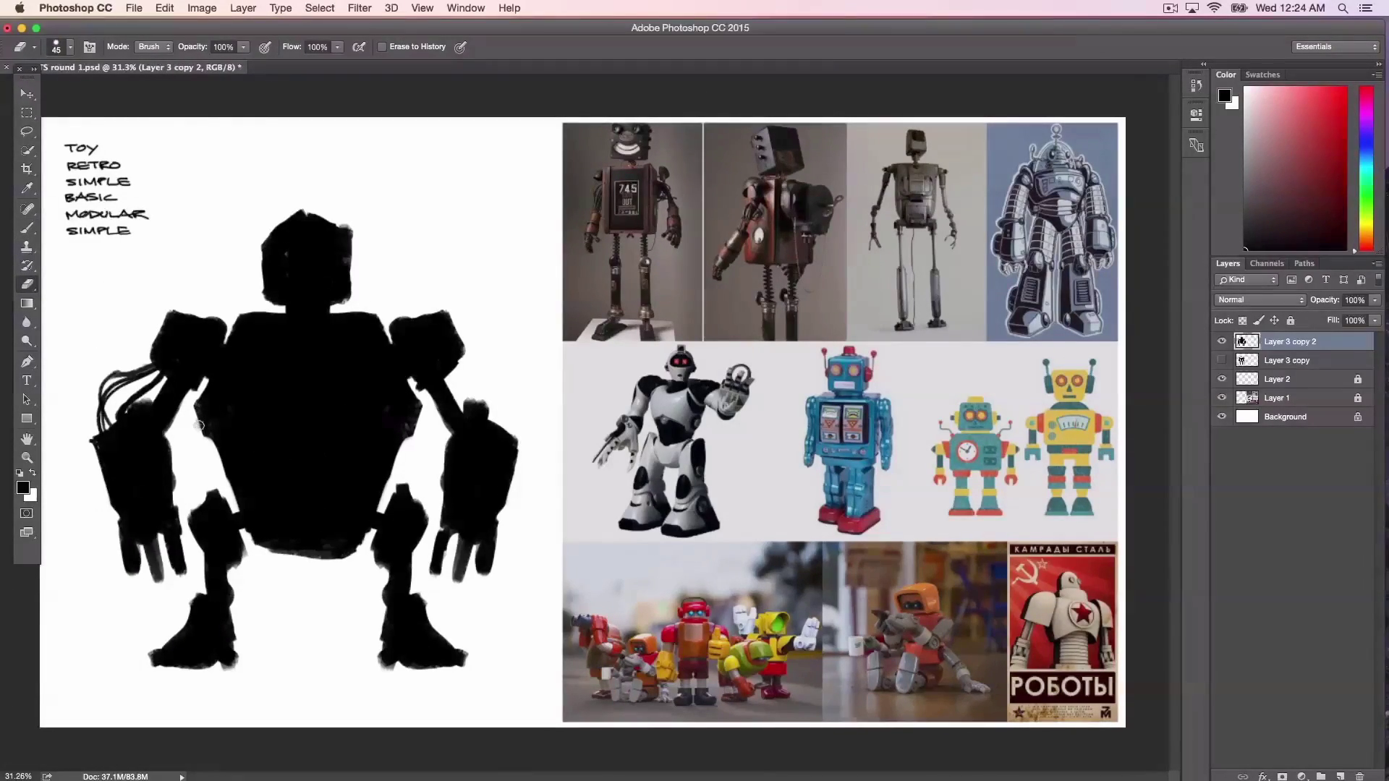
{"action": "mouse_move", "coordinate": [199, 420]}
{"action": "left_mouse_down"}
{"action": "mouse_move", "coordinate": [217, 428]}
{"action": "mouse_move", "coordinate": [232, 499]}
{"action": "mouse_move", "coordinate": [200, 431]}
{"action": "left_mouse_up"}
{"action": "mouse_move", "coordinate": [387, 471]}
{"action": "left_mouse_down"}
{"action": "mouse_move", "coordinate": [397, 434]}
{"action": "mouse_move", "coordinate": [397, 447]}
{"action": "left_mouse_up"}
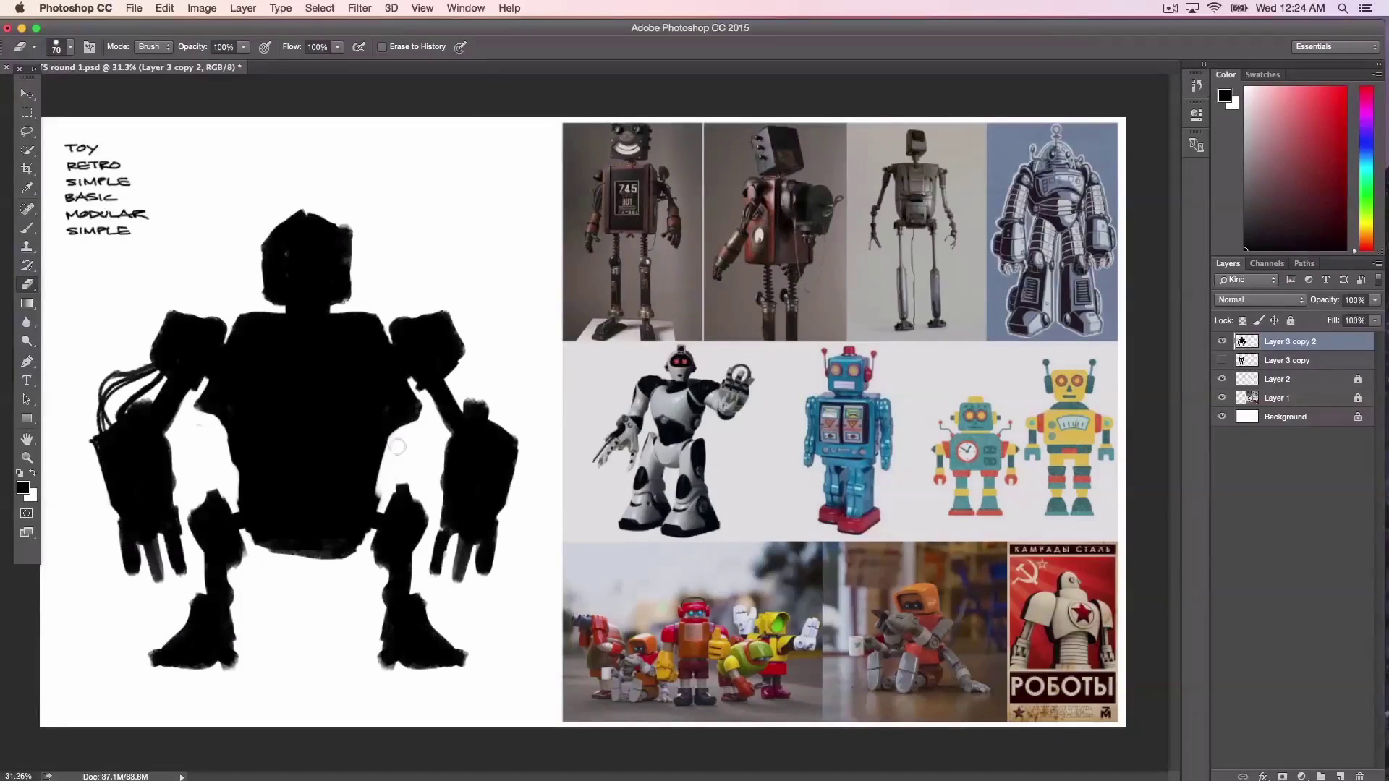
{"action": "left_click", "coordinate": [27, 227]}
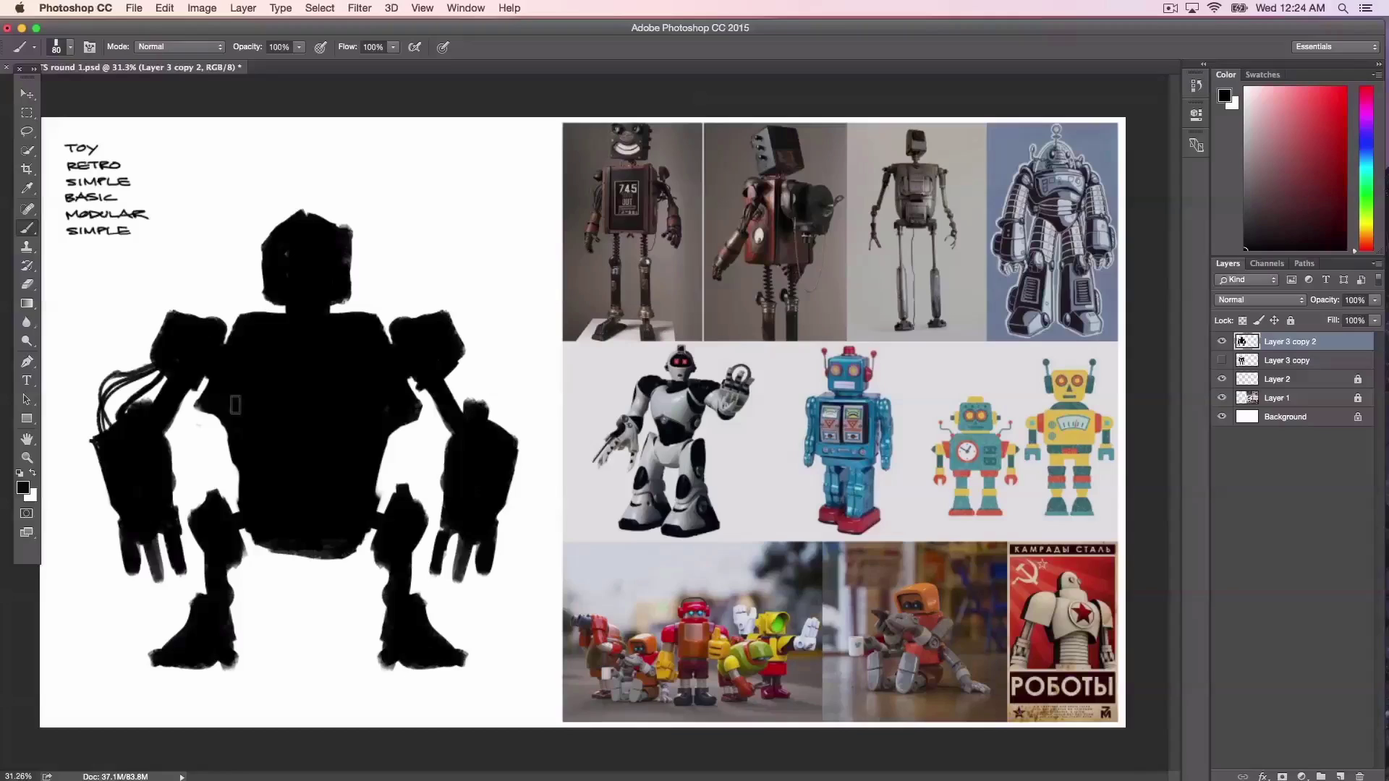
{"action": "left_click_drag", "start_coordinate": [207, 406], "coordinate": [212, 427]}
{"action": "mouse_move", "coordinate": [397, 443]}
{"action": "left_mouse_down"}
{"action": "mouse_move", "coordinate": [414, 417]}
{"action": "mouse_move", "coordinate": [387, 460]}
{"action": "left_mouse_up"}
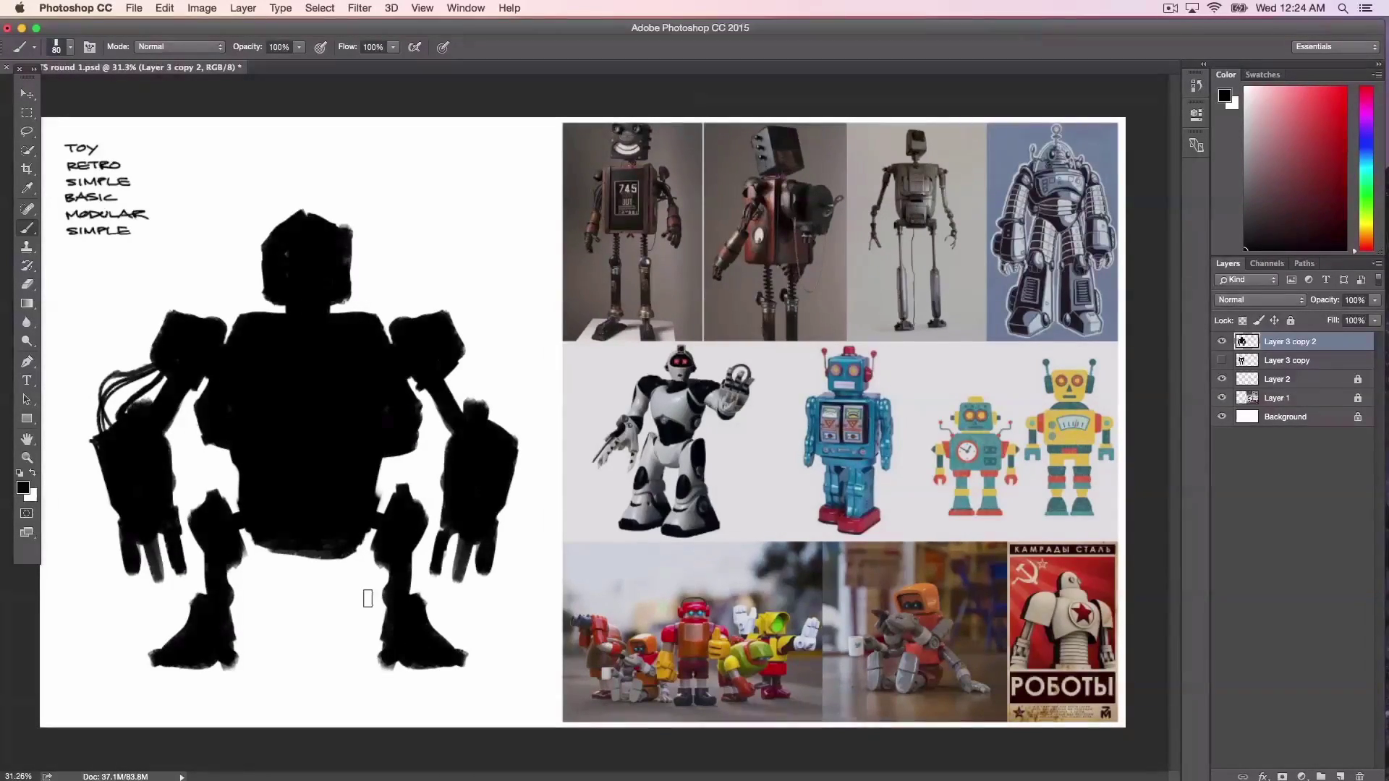
{"action": "left_click", "coordinate": [28, 284]}
{"action": "mouse_move", "coordinate": [249, 449]}
{"action": "left_mouse_down"}
{"action": "mouse_move", "coordinate": [231, 463]}
{"action": "mouse_move", "coordinate": [261, 454]}
{"action": "mouse_move", "coordinate": [243, 467]}
{"action": "left_mouse_up"}
{"action": "mouse_move", "coordinate": [378, 465]}
{"action": "left_mouse_down"}
{"action": "mouse_move", "coordinate": [362, 455]}
{"action": "mouse_move", "coordinate": [377, 471]}
{"action": "mouse_move", "coordinate": [407, 452]}
{"action": "mouse_move", "coordinate": [297, 535]}
{"action": "mouse_move", "coordinate": [332, 558]}
{"action": "mouse_move", "coordinate": [297, 515]}
{"action": "mouse_move", "coordinate": [355, 537]}
{"action": "mouse_move", "coordinate": [369, 481]}
{"action": "mouse_move", "coordinate": [346, 450]}
{"action": "mouse_move", "coordinate": [250, 474]}
{"action": "left_mouse_up"}
Step: Fill the top edges of both shoulders with black
{"action": "left_click", "coordinate": [27, 229]}
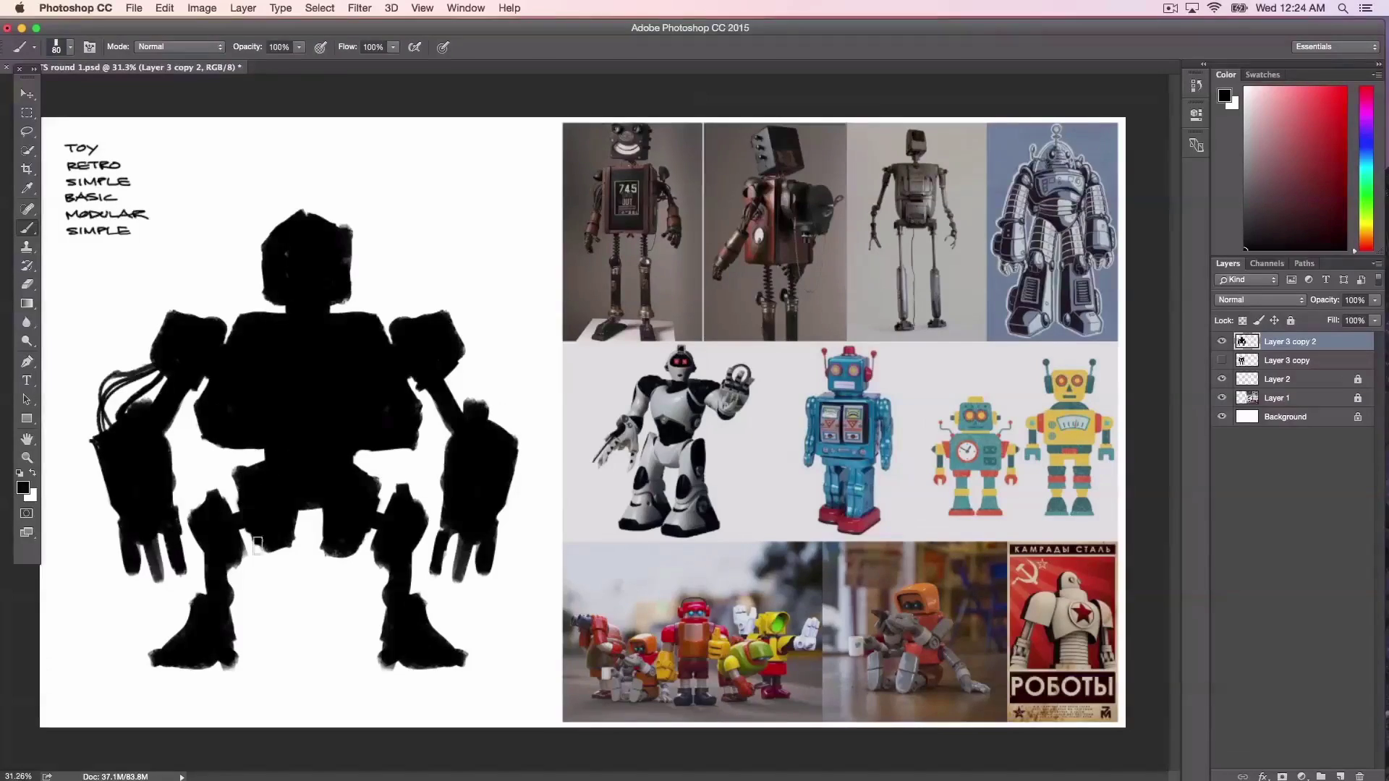
{"action": "key", "text": "bracketleft"}
{"action": "key", "text": "bracketleft"}
{"action": "left_click_drag", "start_coordinate": [205, 319], "coordinate": [224, 321]}
{"action": "left_click_drag", "start_coordinate": [398, 322], "coordinate": [440, 315]}
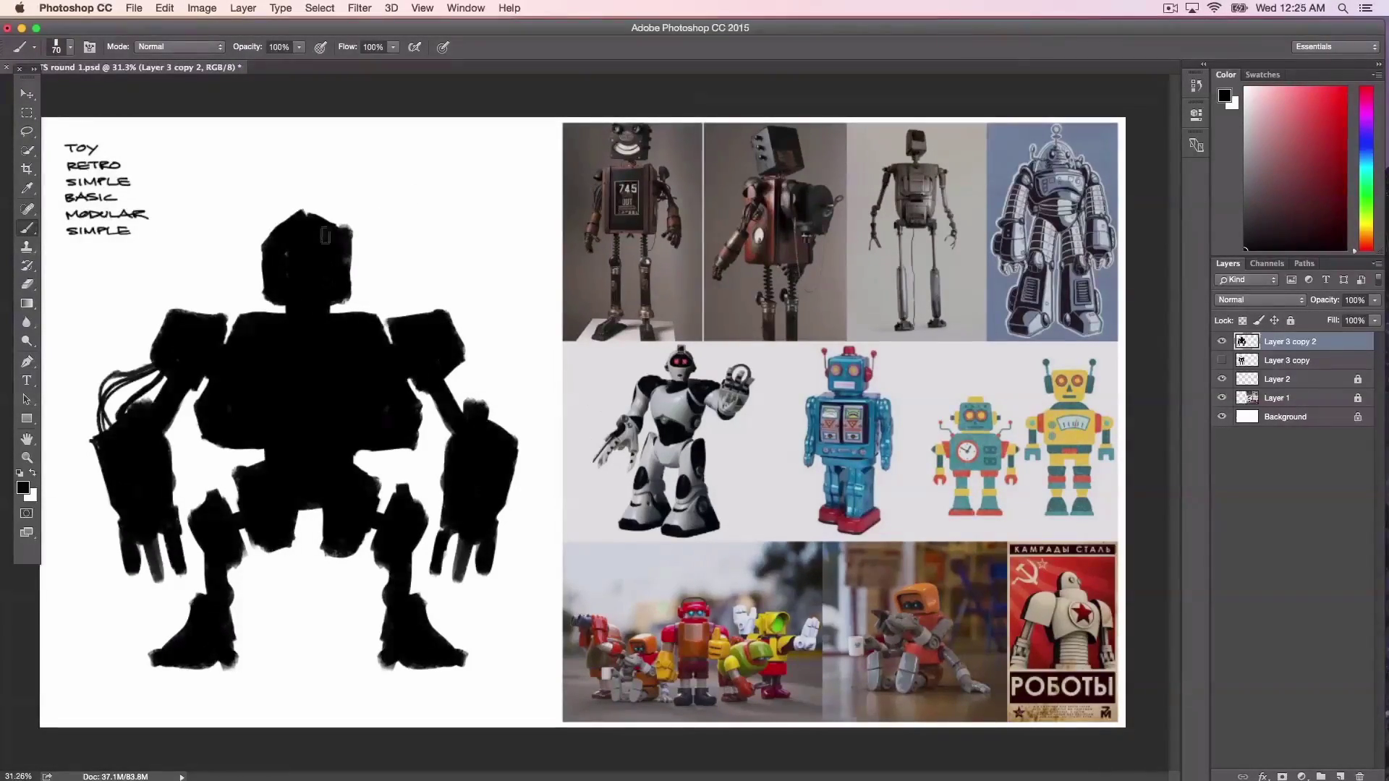
Step: Erase a round hole in the robot's chest, then hide the robot layer
{"action": "left_click", "coordinate": [27, 285]}
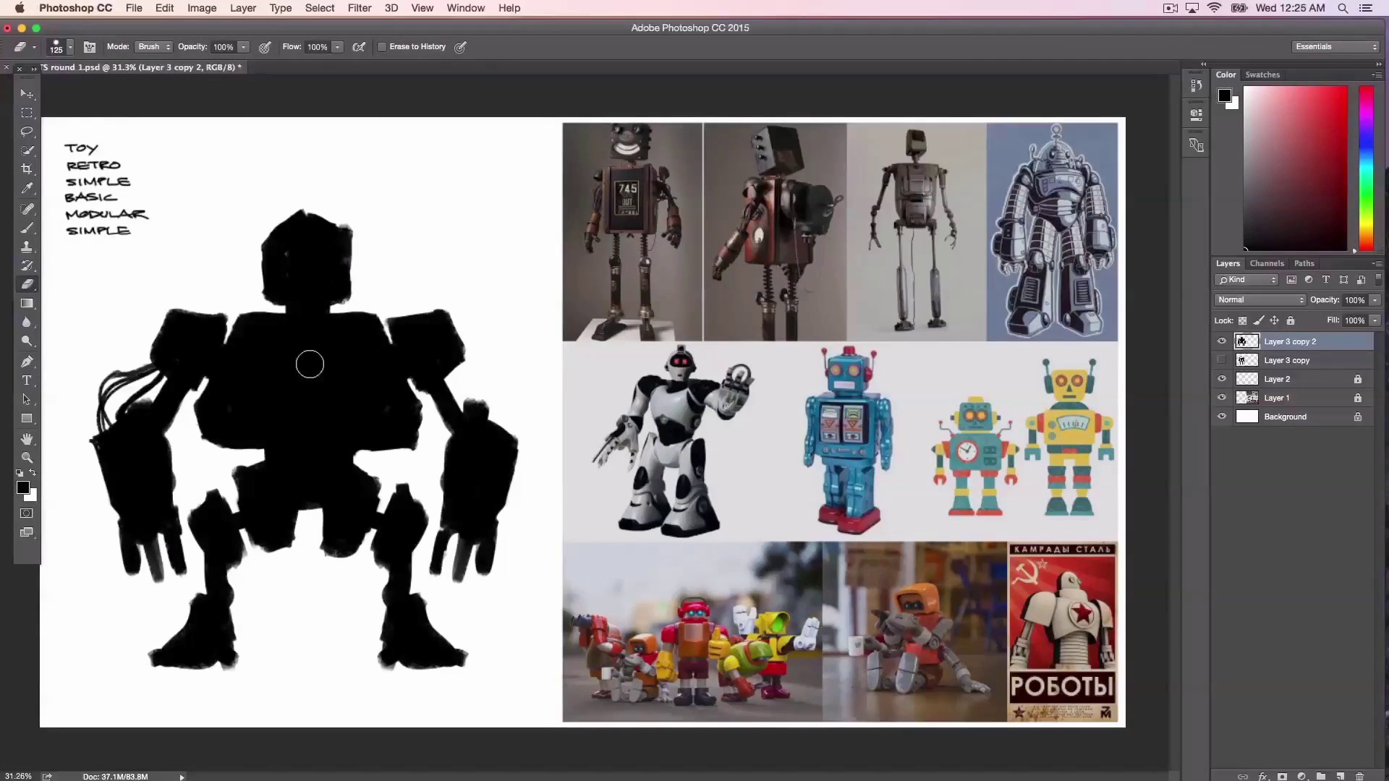
{"action": "key", "text": "bracketright"}
{"action": "key", "text": "bracketright"}
{"action": "key", "text": "bracketright"}
{"action": "left_click_drag", "start_coordinate": [310, 368], "coordinate": [308, 370]}
{"action": "key", "text": "bracketright"}
{"action": "key", "text": "bracketright"}
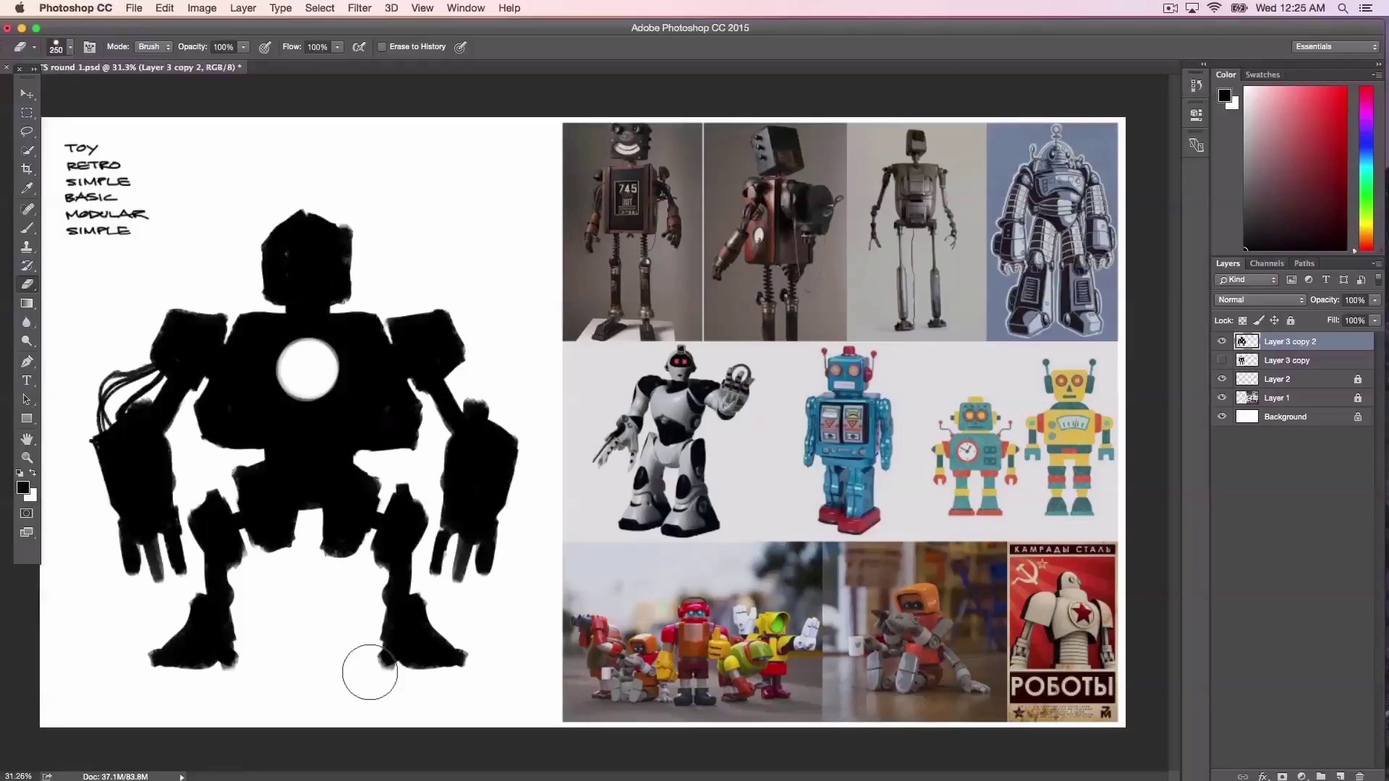
{"action": "left_click", "coordinate": [1221, 343]}
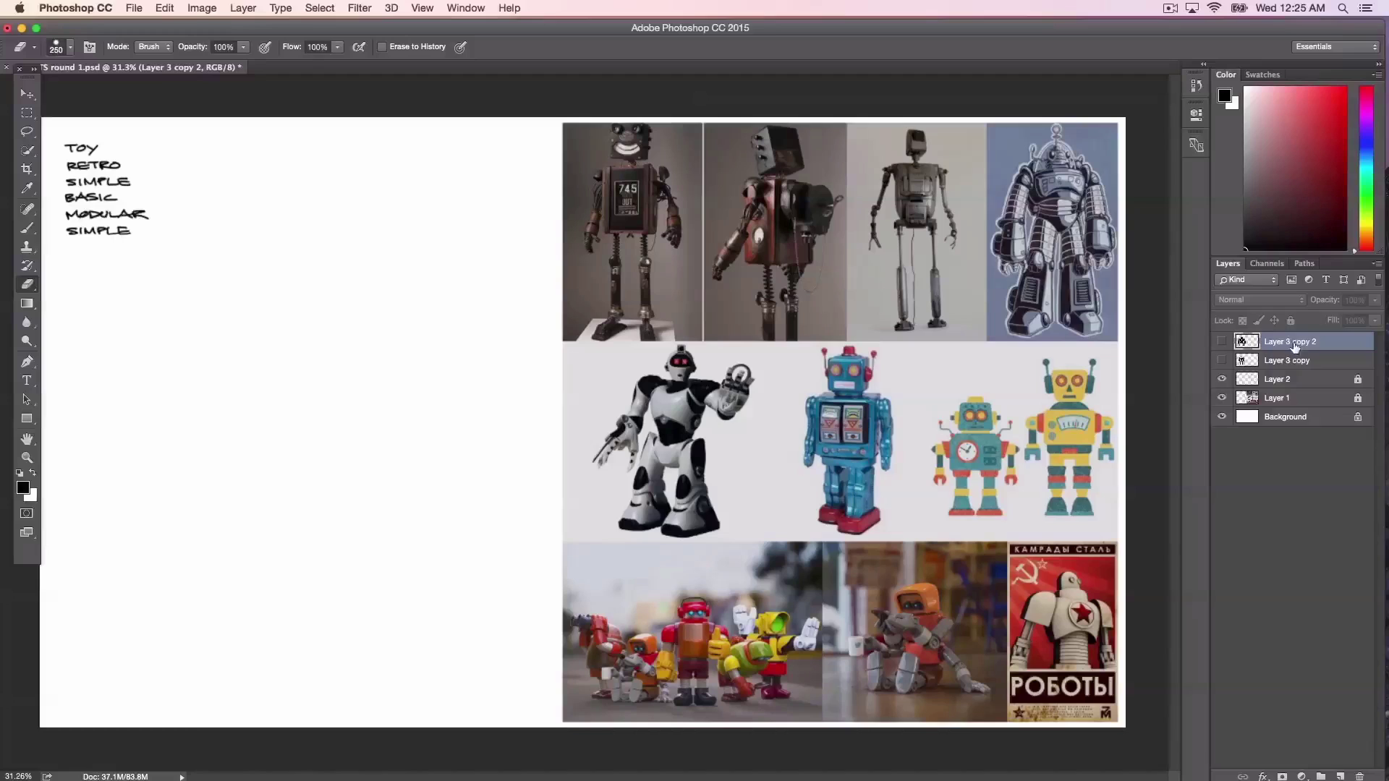
Step: On a new layer, paint a wide black head blob and a vertical body stroke beneath it
{"action": "left_click", "coordinate": [1341, 777]}
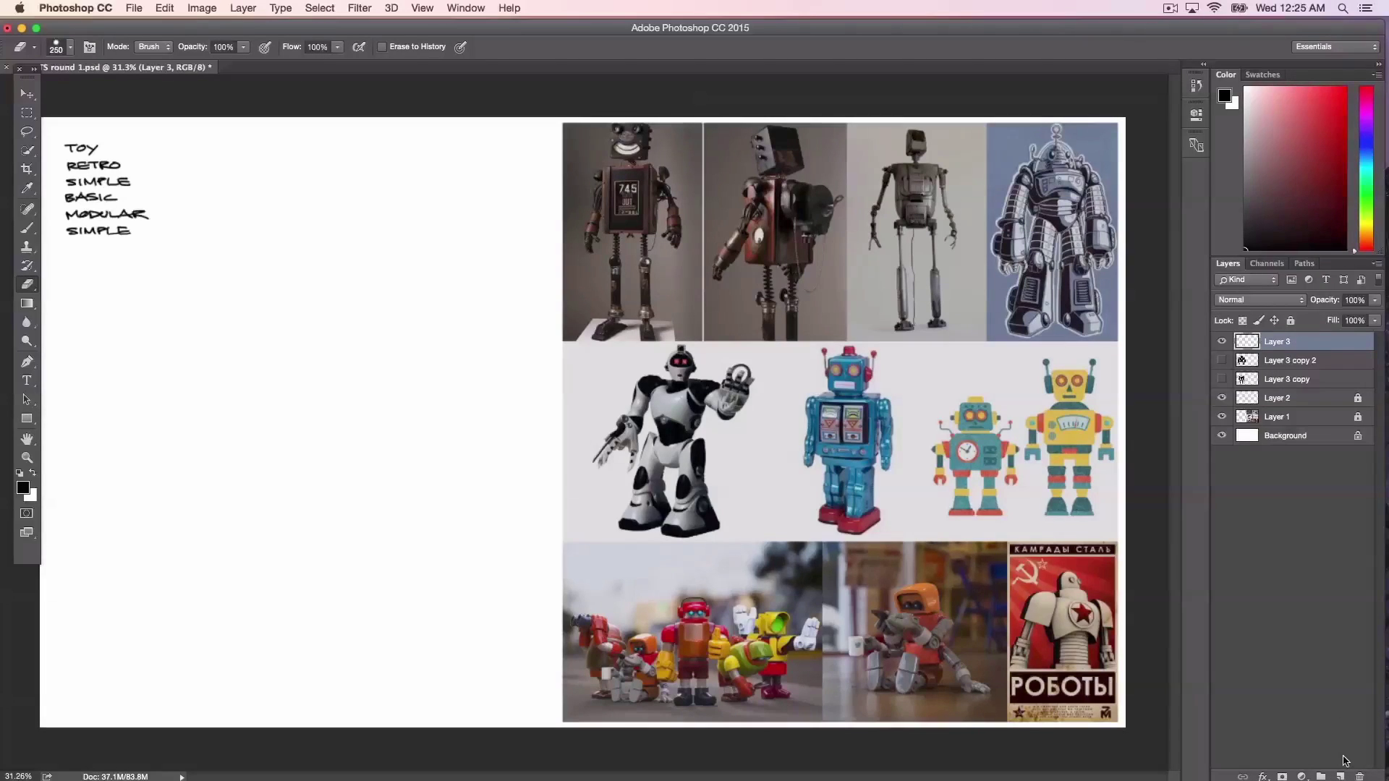
{"action": "left_click", "coordinate": [28, 228]}
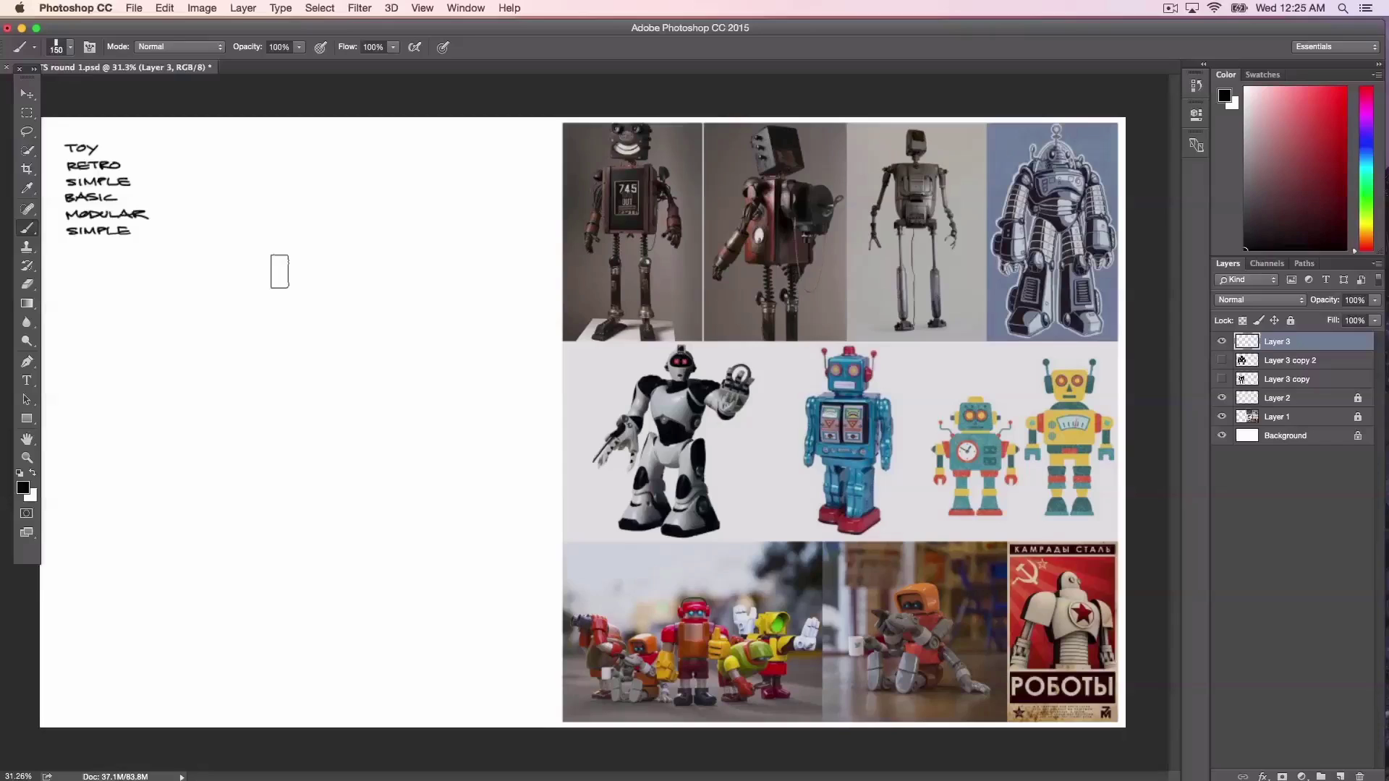
{"action": "key", "text": "bracketright"}
{"action": "key", "text": "bracketright"}
{"action": "key", "text": "bracketright"}
{"action": "key", "text": "bracketright"}
{"action": "mouse_move", "coordinate": [279, 270]}
{"action": "left_mouse_down"}
{"action": "mouse_move", "coordinate": [259, 289]}
{"action": "mouse_move", "coordinate": [339, 279]}
{"action": "mouse_move", "coordinate": [272, 311]}
{"action": "mouse_move", "coordinate": [334, 322]}
{"action": "mouse_move", "coordinate": [350, 279]}
{"action": "mouse_move", "coordinate": [268, 300]}
{"action": "mouse_move", "coordinate": [277, 312]}
{"action": "mouse_move", "coordinate": [337, 307]}
{"action": "mouse_move", "coordinate": [262, 303]}
{"action": "mouse_move", "coordinate": [241, 270]}
{"action": "mouse_move", "coordinate": [336, 250]}
{"action": "mouse_move", "coordinate": [261, 254]}
{"action": "mouse_move", "coordinate": [311, 277]}
{"action": "mouse_move", "coordinate": [244, 321]}
{"action": "mouse_move", "coordinate": [297, 259]}
{"action": "mouse_move", "coordinate": [292, 308]}
{"action": "mouse_move", "coordinate": [257, 304]}
{"action": "left_mouse_up"}
{"action": "key", "text": "bracketright"}
{"action": "key", "text": "bracketright"}
{"action": "mouse_move", "coordinate": [298, 397]}
{"action": "left_mouse_down"}
{"action": "mouse_move", "coordinate": [298, 513]}
{"action": "mouse_move", "coordinate": [297, 384]}
{"action": "mouse_move", "coordinate": [285, 439]}
{"action": "mouse_move", "coordinate": [284, 379]}
{"action": "mouse_move", "coordinate": [189, 456]}
{"action": "mouse_move", "coordinate": [171, 590]}
{"action": "mouse_move", "coordinate": [175, 506]}
{"action": "mouse_move", "coordinate": [232, 373]}
{"action": "mouse_move", "coordinate": [173, 579]}
{"action": "mouse_move", "coordinate": [170, 514]}
{"action": "mouse_move", "coordinate": [149, 598]}
{"action": "mouse_move", "coordinate": [163, 629]}
{"action": "mouse_move", "coordinate": [181, 568]}
{"action": "mouse_move", "coordinate": [205, 580]}
{"action": "mouse_move", "coordinate": [195, 572]}
{"action": "mouse_move", "coordinate": [231, 483]}
{"action": "mouse_move", "coordinate": [322, 383]}
{"action": "mouse_move", "coordinate": [261, 571]}
{"action": "mouse_move", "coordinate": [260, 673]}
{"action": "mouse_move", "coordinate": [326, 391]}
{"action": "left_mouse_up"}
{"action": "key", "text": "bracketleft"}
{"action": "key", "text": "bracketleft"}
{"action": "key", "text": "bracketleft"}
{"action": "key", "text": "bracketleft"}
{"action": "key", "text": "bracketleft"}
{"action": "key", "text": "bracketright"}
{"action": "key", "text": "bracketleft"}
Step: Delete the sketch's right side past the centre with a rectangular selection
{"action": "left_click", "coordinate": [27, 112]}
{"action": "left_click_drag", "start_coordinate": [404, 164], "coordinate": [309, 602]}
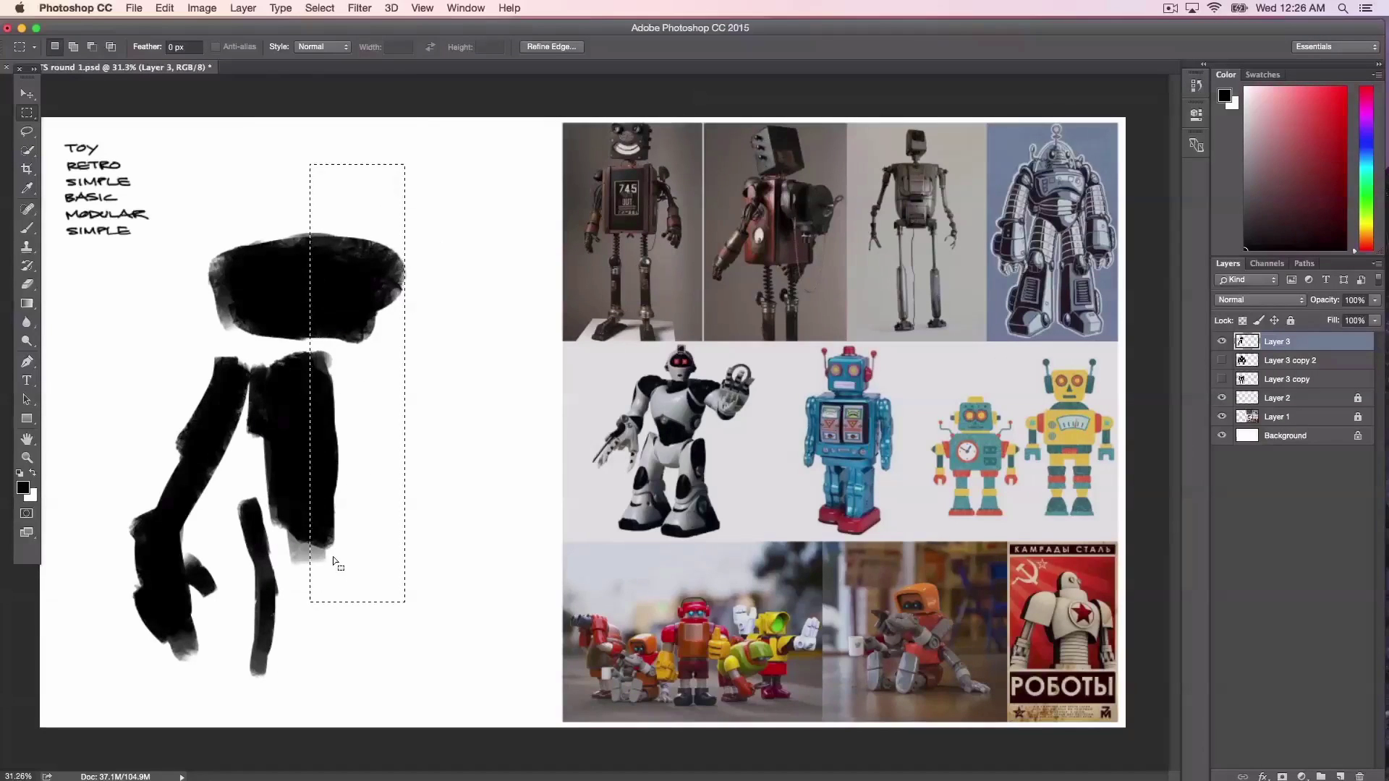
{"action": "key", "text": "Delete"}
{"action": "key", "text": "super+d"}
Step: Fill edge gaps, darken the lower-left hand, fill the finger notch and widen the upper arm
{"action": "left_click", "coordinate": [28, 228]}
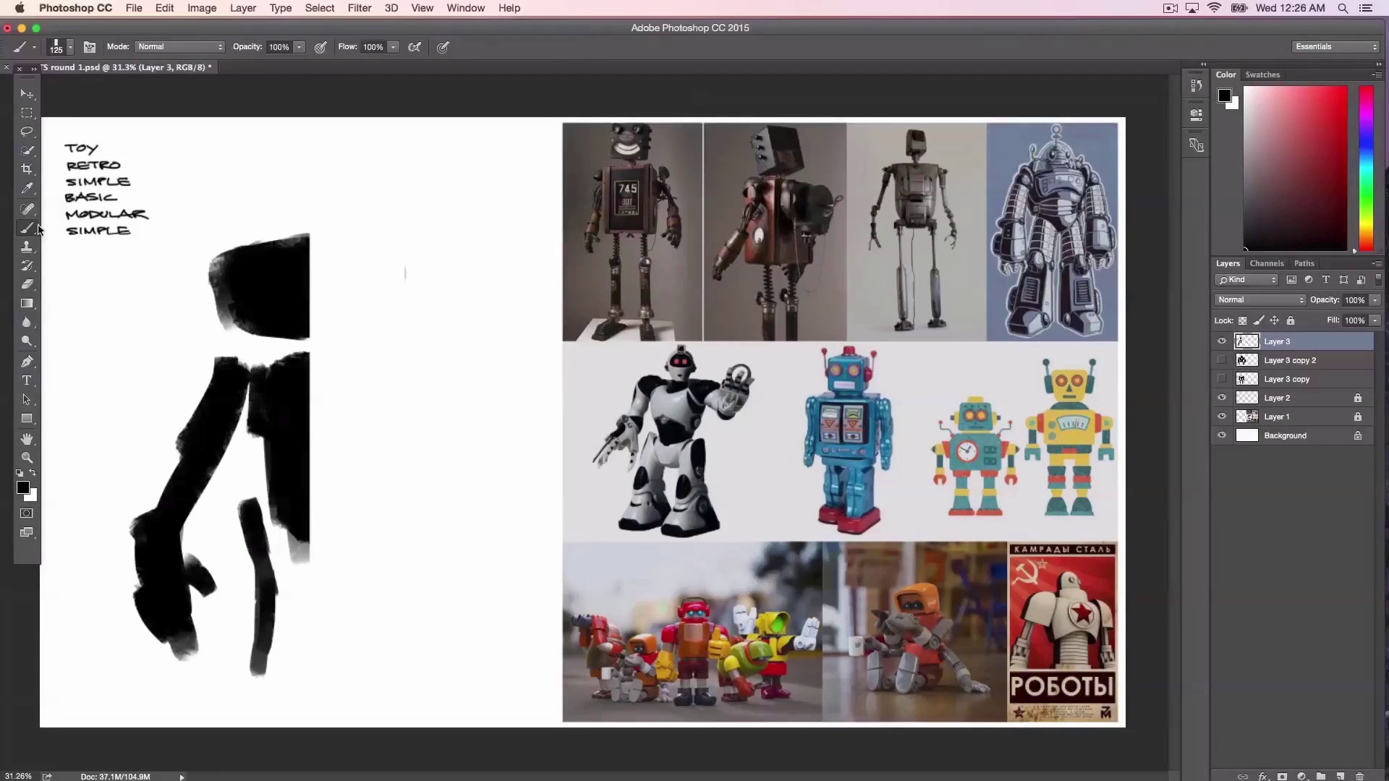
{"action": "mouse_move", "coordinate": [301, 342]}
{"action": "left_mouse_down"}
{"action": "mouse_move", "coordinate": [301, 384]}
{"action": "mouse_move", "coordinate": [189, 402]}
{"action": "mouse_move", "coordinate": [182, 451]}
{"action": "mouse_move", "coordinate": [203, 506]}
{"action": "left_mouse_up"}
{"action": "key", "text": "e"}
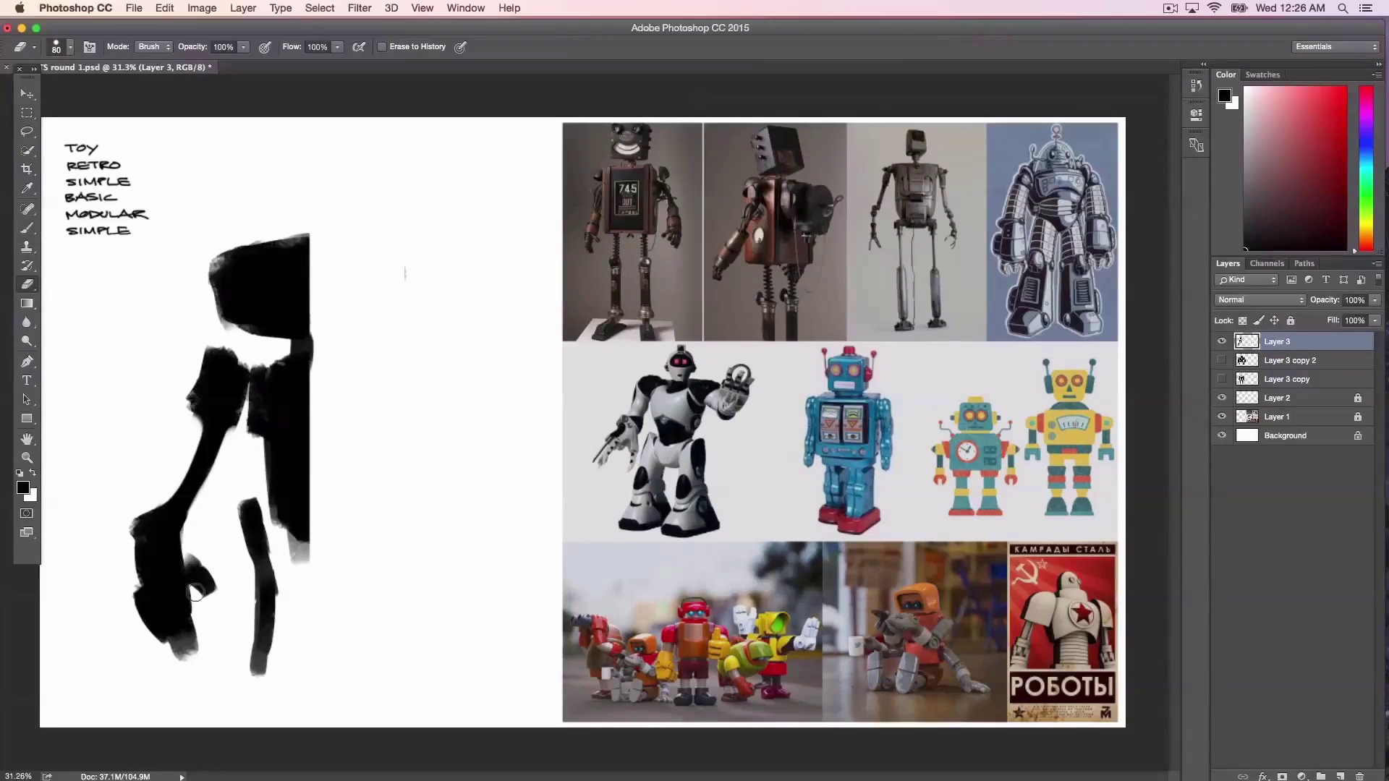
{"action": "key", "text": "b"}
{"action": "mouse_move", "coordinate": [134, 571]}
{"action": "left_mouse_down"}
{"action": "mouse_move", "coordinate": [156, 655]}
{"action": "mouse_move", "coordinate": [206, 608]}
{"action": "left_mouse_up"}
{"action": "key", "text": "["}
{"action": "mouse_move", "coordinate": [247, 515]}
{"action": "left_mouse_down"}
{"action": "mouse_move", "coordinate": [235, 499]}
{"action": "mouse_move", "coordinate": [253, 539]}
{"action": "left_mouse_up"}
{"action": "left_click_drag", "start_coordinate": [175, 569], "coordinate": [185, 552]}
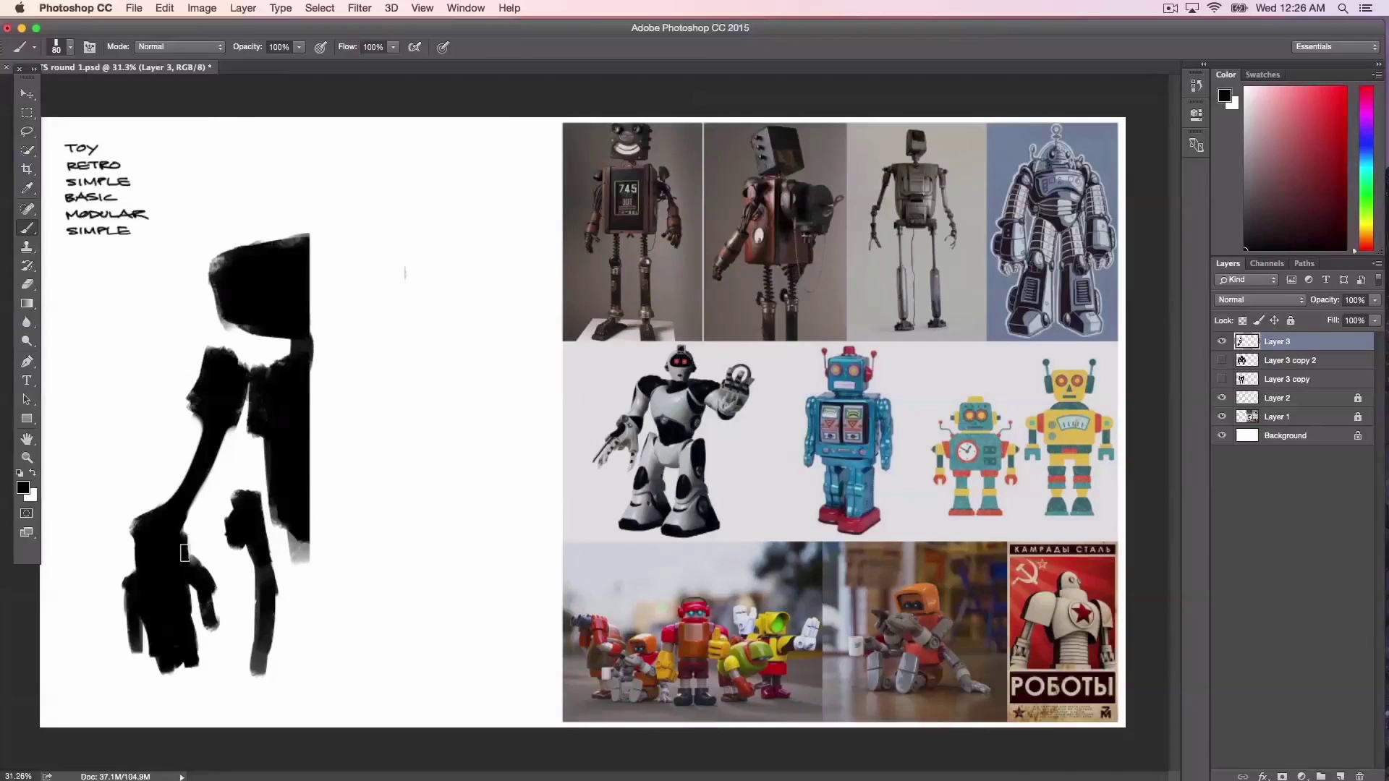
{"action": "mouse_move", "coordinate": [212, 391]}
{"action": "left_mouse_down"}
{"action": "mouse_move", "coordinate": [208, 422]}
{"action": "mouse_move", "coordinate": [192, 402]}
{"action": "mouse_move", "coordinate": [221, 357]}
{"action": "mouse_move", "coordinate": [232, 405]}
{"action": "left_mouse_up"}
Step: Extend the leg tip, paint a foot, solidify the body bottom, then duplicate the layer
{"action": "key", "text": "["}
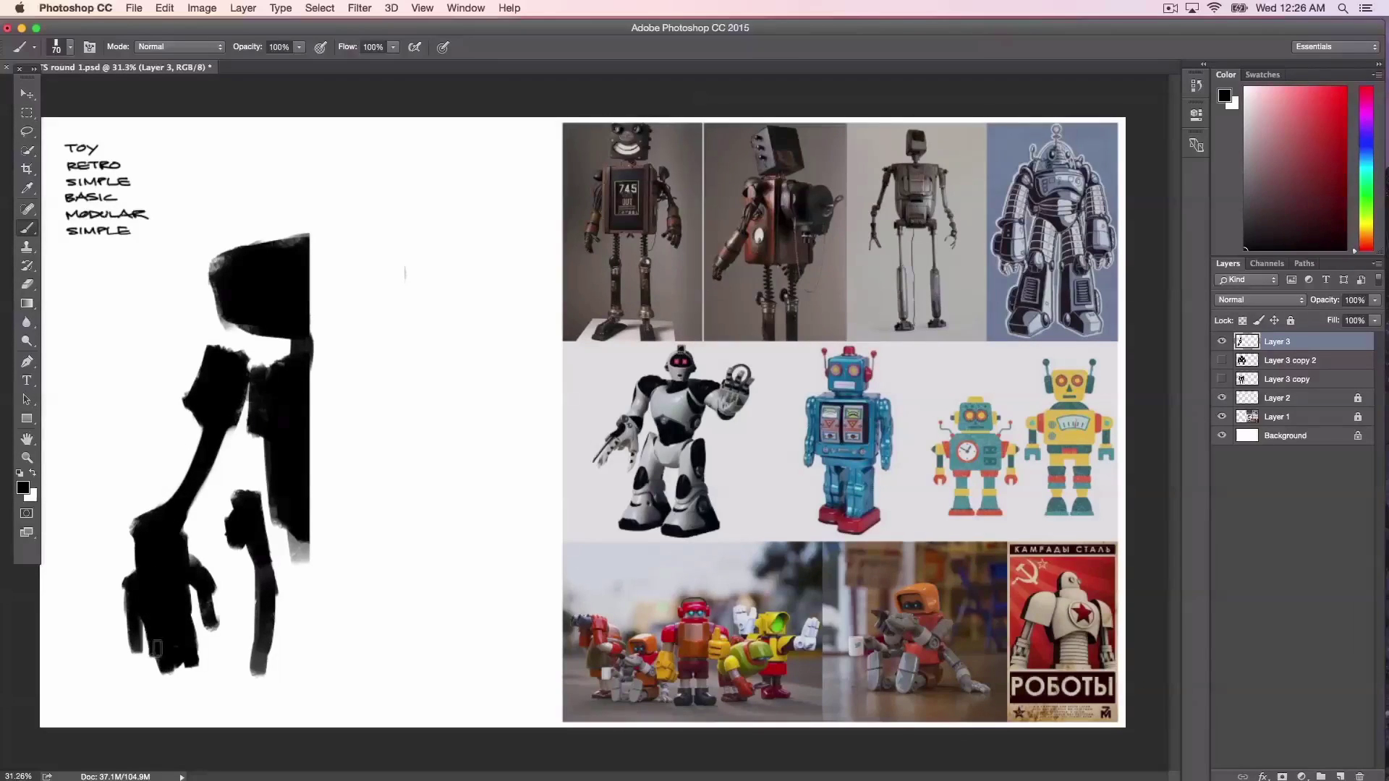
{"action": "key", "text": "]"}
{"action": "key", "text": "]"}
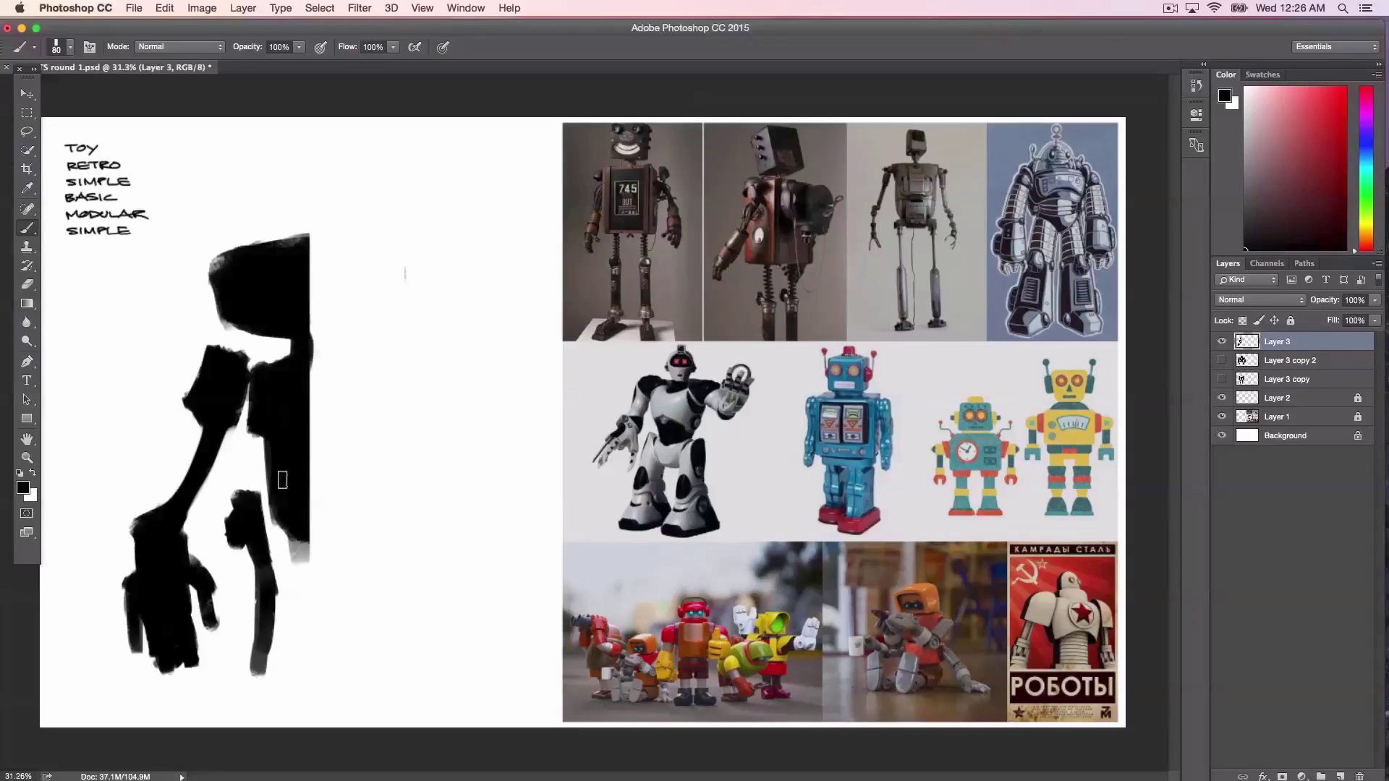
{"action": "left_click_drag", "start_coordinate": [259, 659], "coordinate": [267, 677]}
{"action": "key", "text": "bracketleft"}
{"action": "left_click_drag", "start_coordinate": [250, 515], "coordinate": [279, 515]}
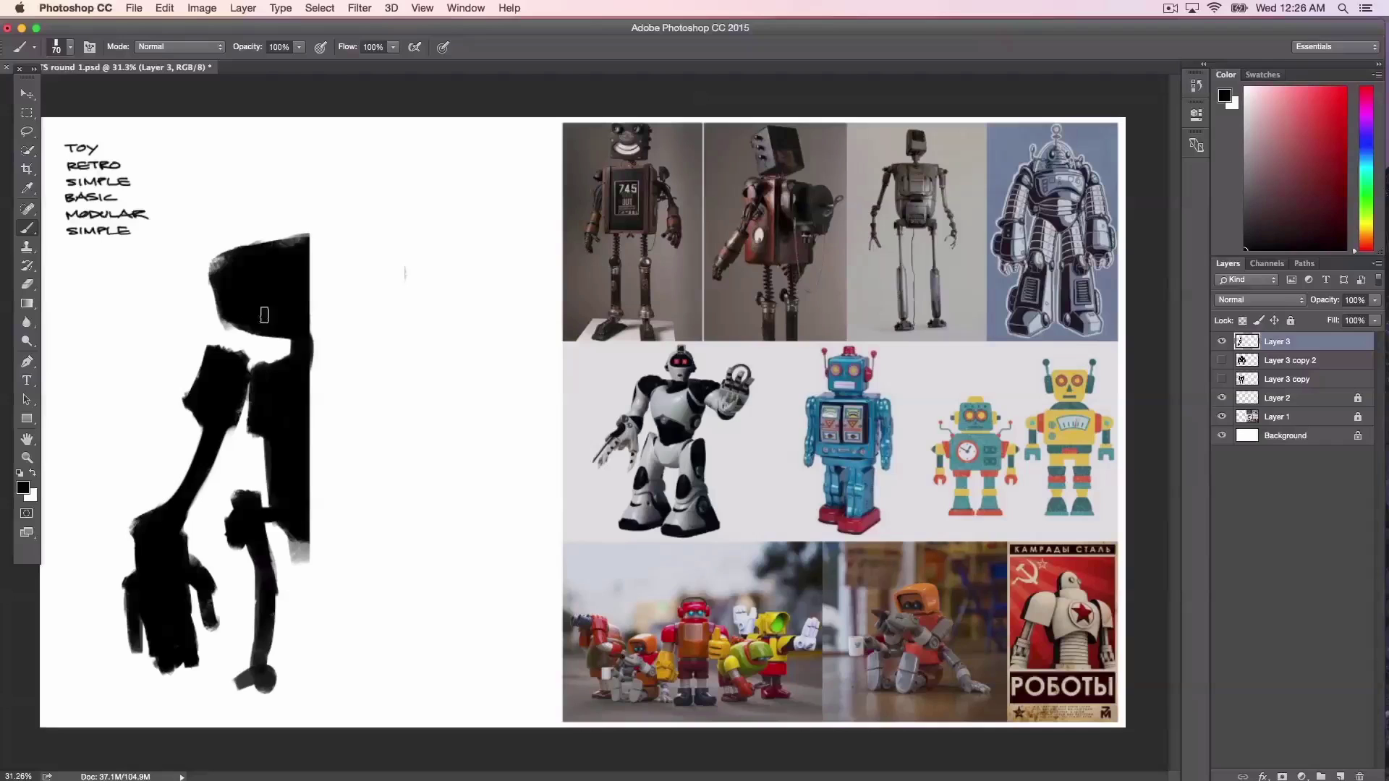
{"action": "key", "text": "bracketright"}
{"action": "left_click_drag", "start_coordinate": [299, 539], "coordinate": [278, 485]}
{"action": "mouse_move", "coordinate": [209, 447]}
{"action": "left_mouse_down"}
{"action": "mouse_move", "coordinate": [233, 426]}
{"action": "mouse_move", "coordinate": [236, 379]}
{"action": "left_mouse_up"}
{"action": "left_click_drag", "start_coordinate": [1315, 347], "coordinate": [1341, 775]}
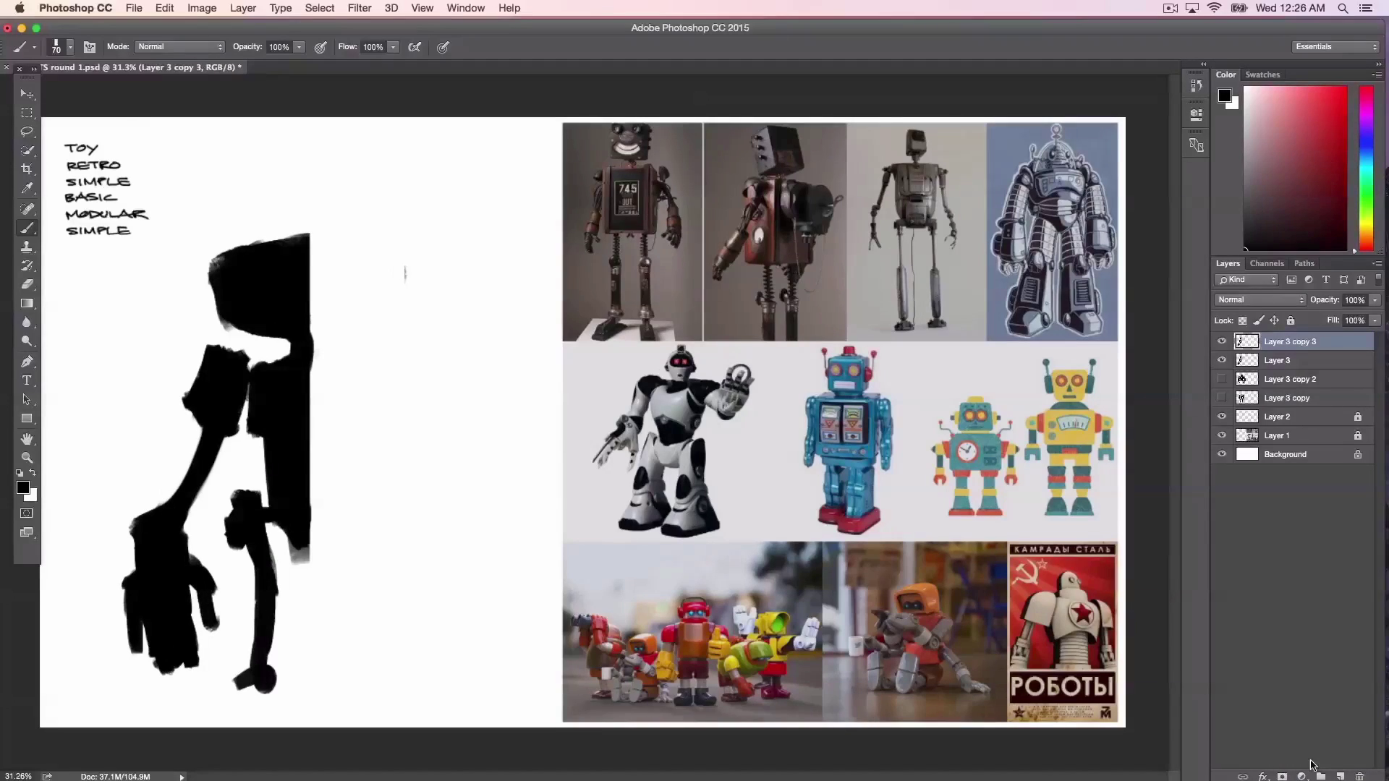
Step: Flip the duplicated half horizontally and move it right to complete the robot
{"action": "key", "text": "ctrl+t"}
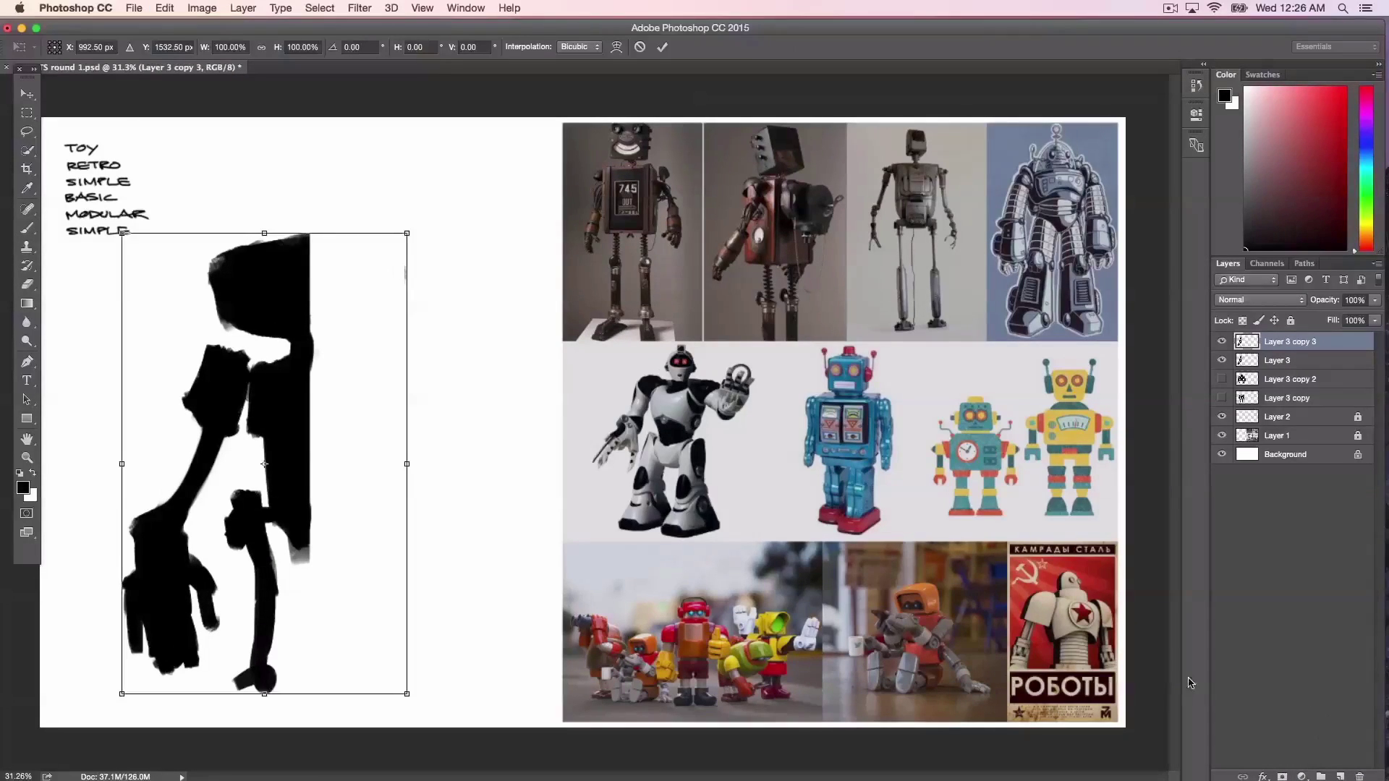
{"action": "right_click", "coordinate": [289, 415]}
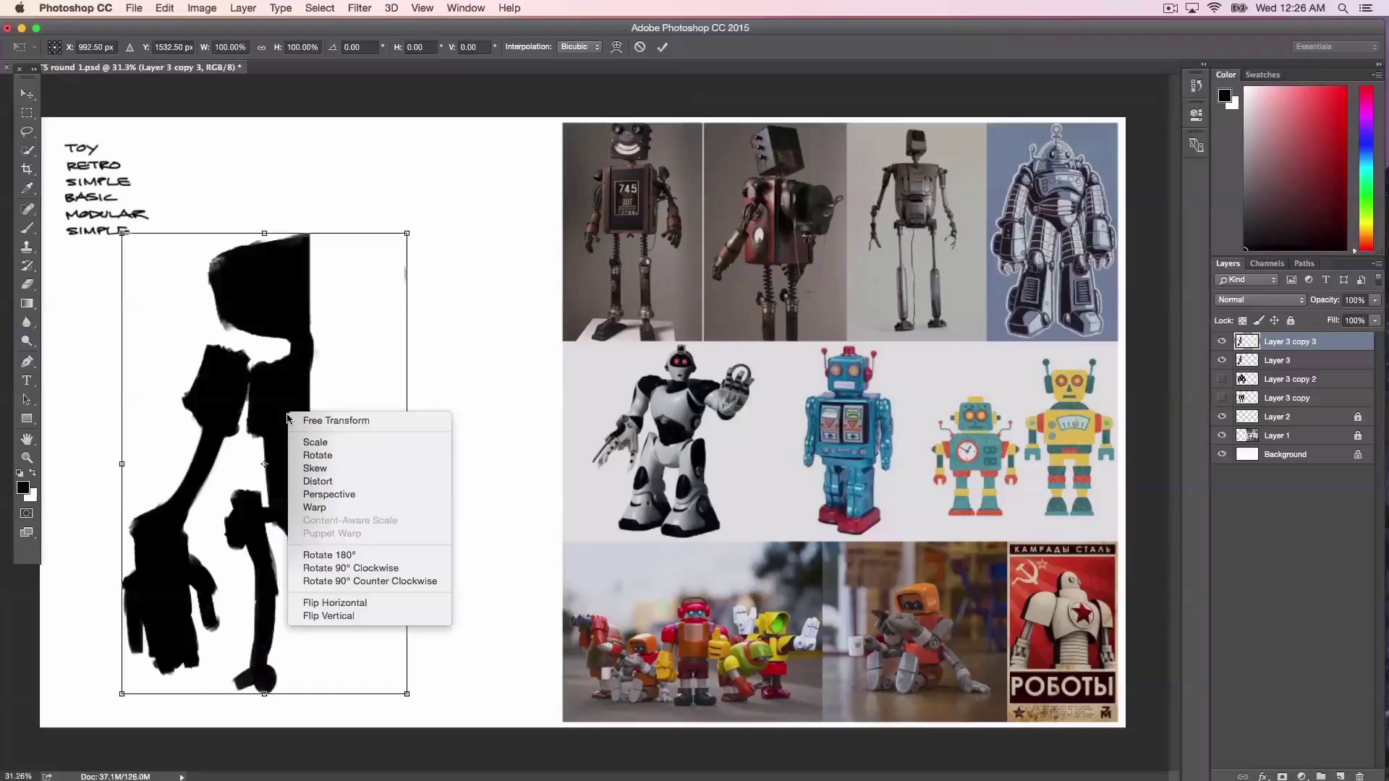
{"action": "left_click", "coordinate": [334, 602]}
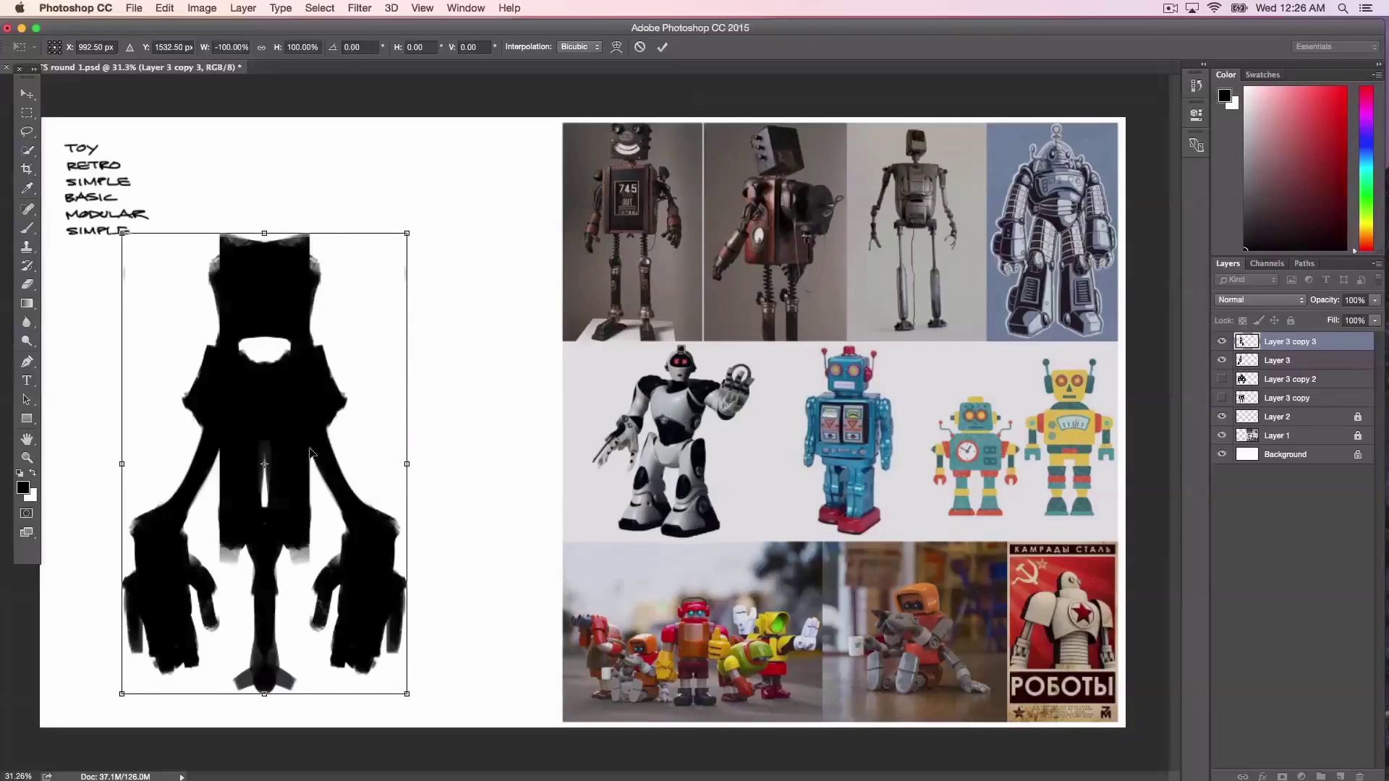
{"action": "left_click_drag", "start_coordinate": [298, 447], "coordinate": [384, 452]}
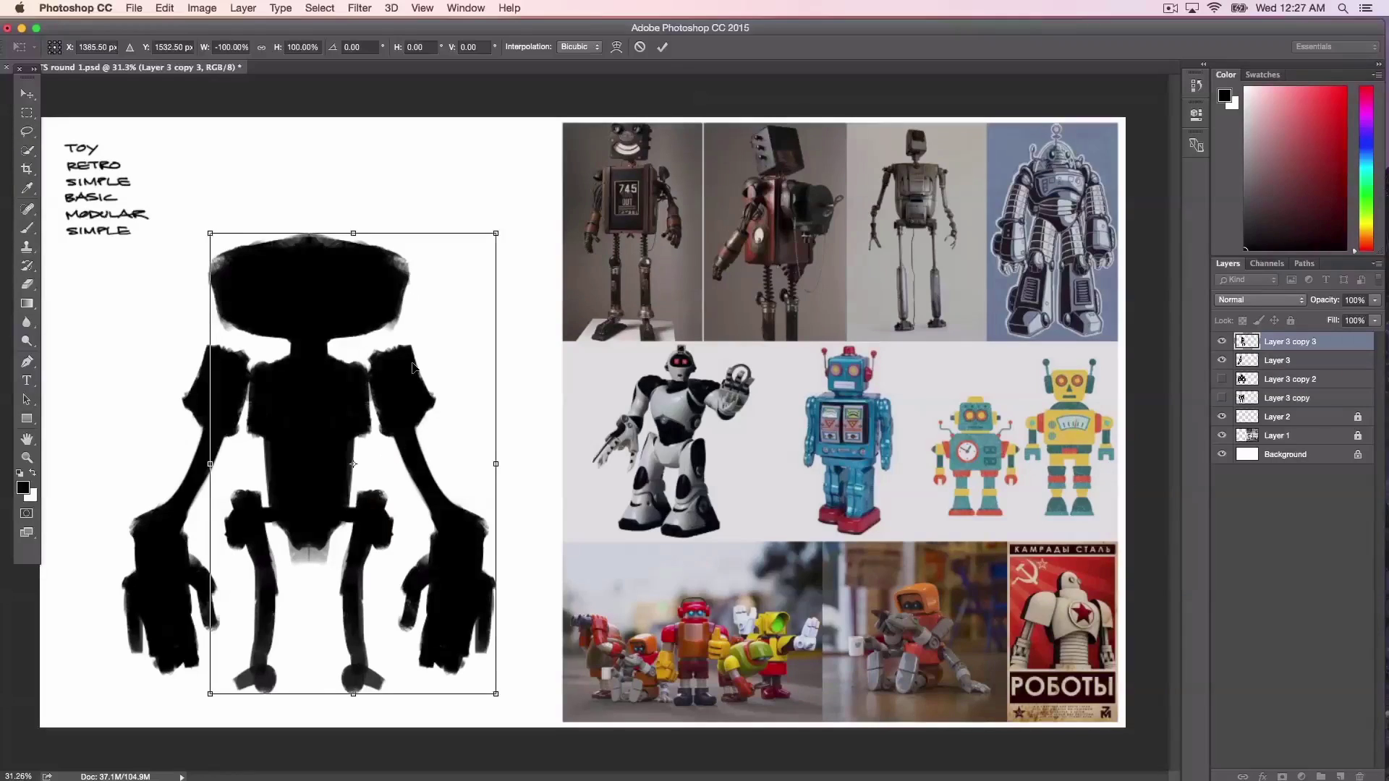
{"action": "key", "text": "Return"}
{"action": "key", "text": "b"}
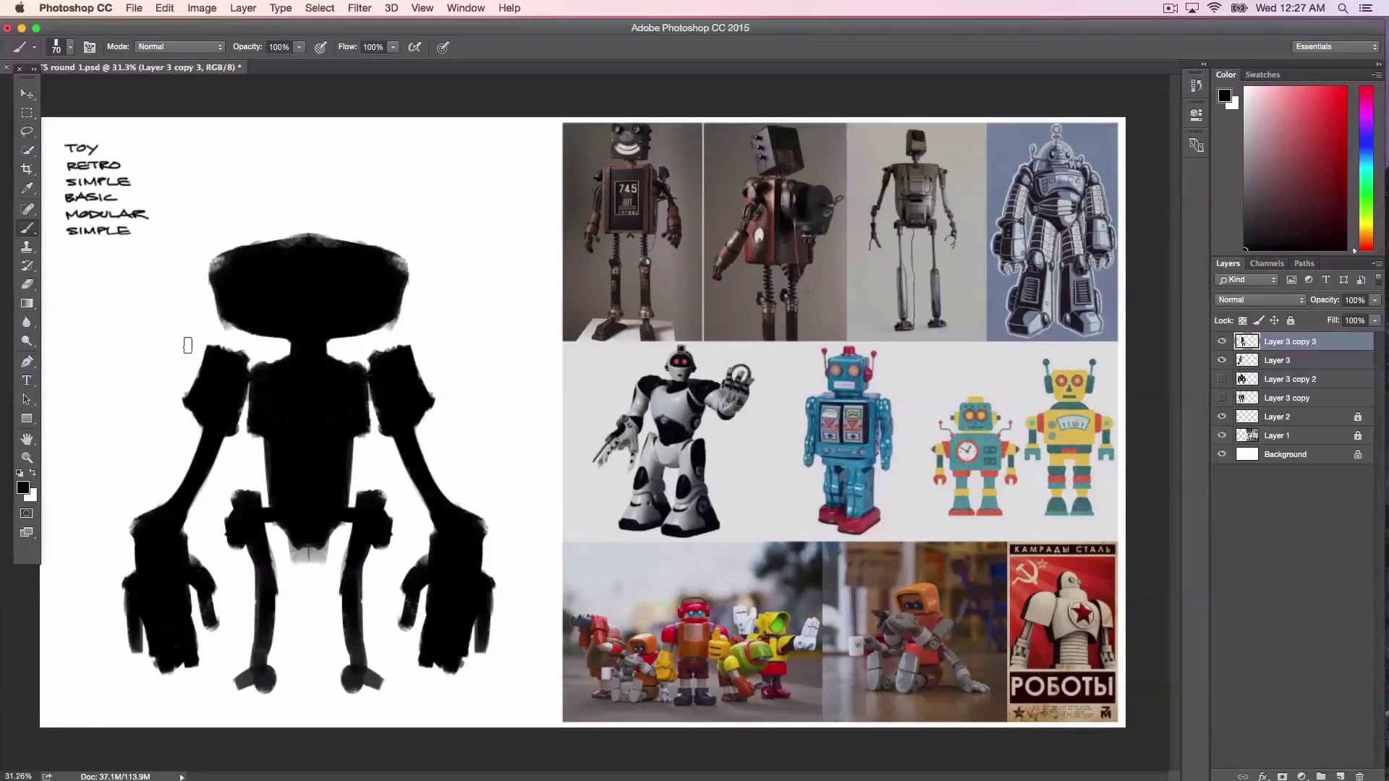
Step: Slide the mirrored right half left until the robot is narrower and compact
{"action": "key", "text": "v"}
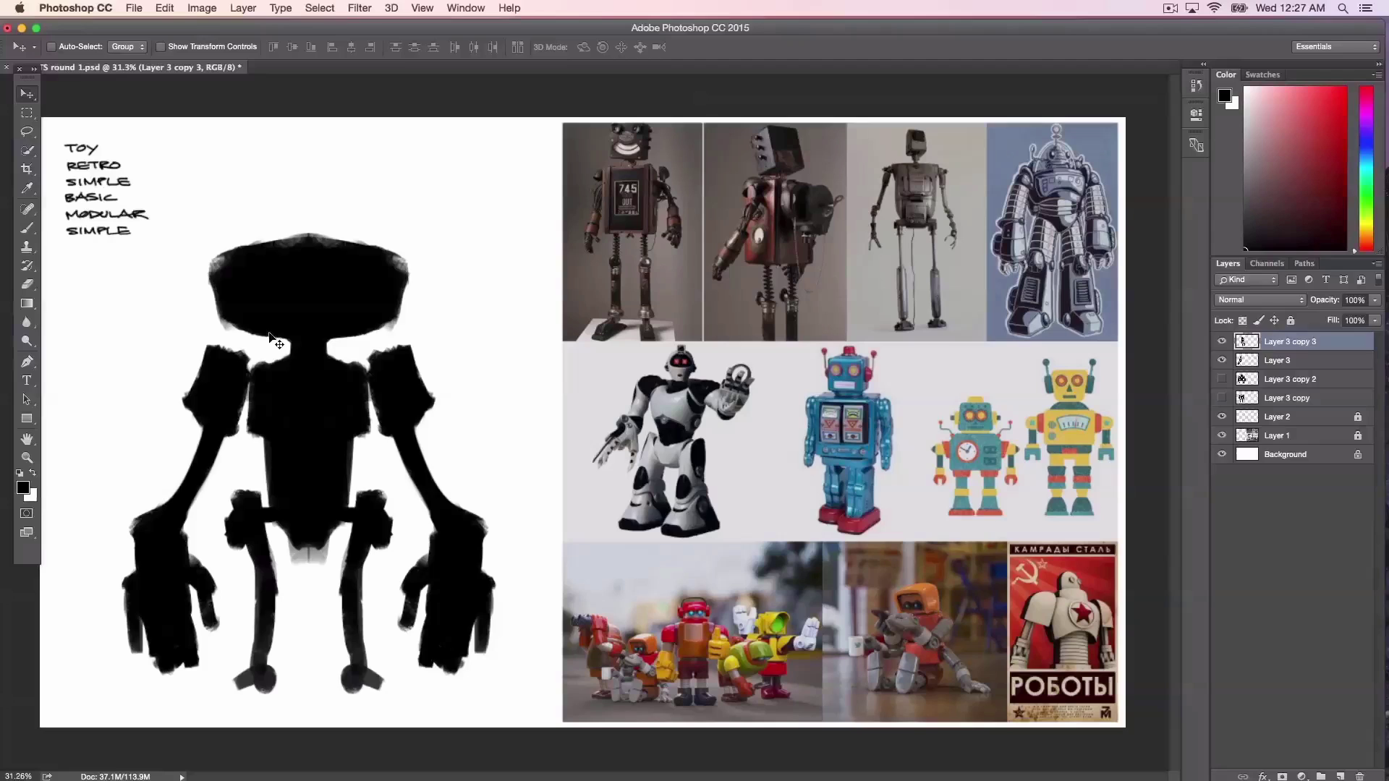
{"action": "left_click_drag", "start_coordinate": [306, 377], "coordinate": [177, 376]}
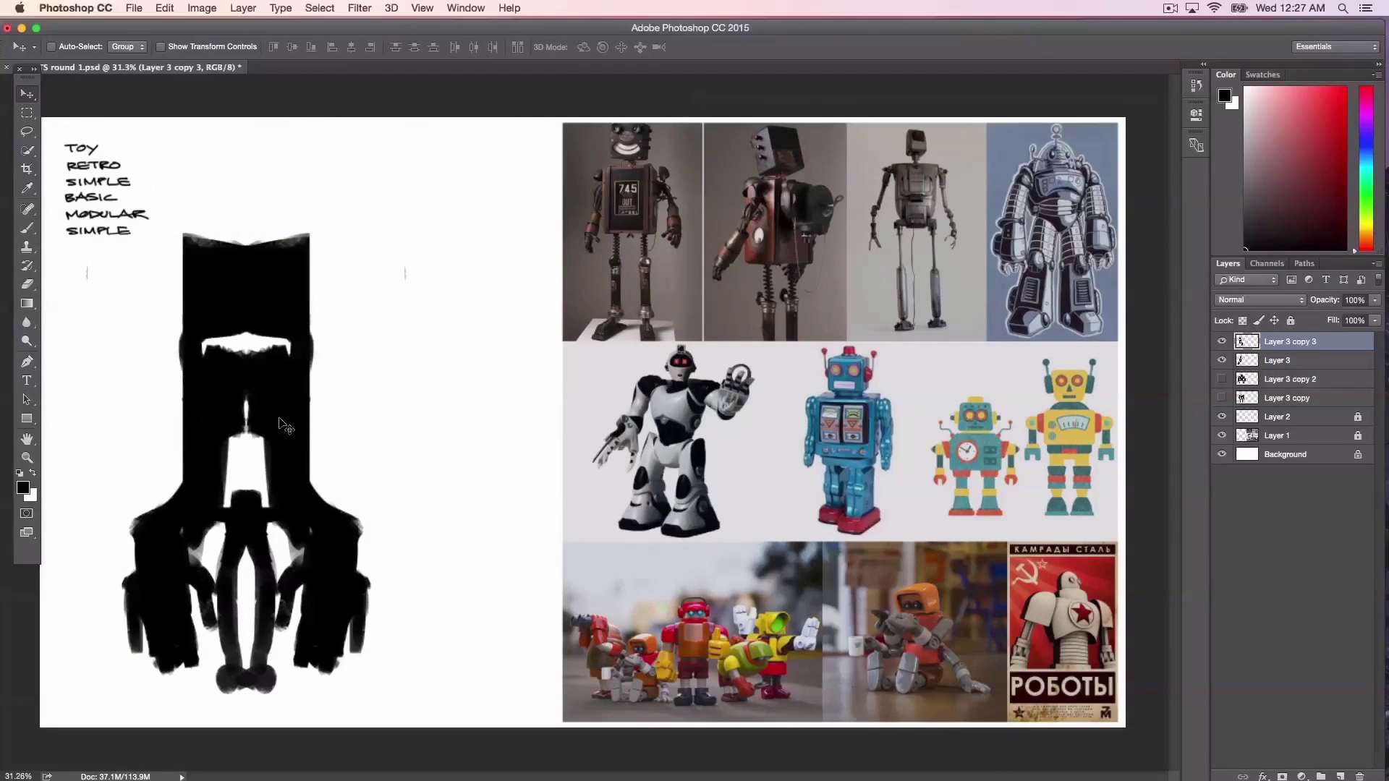
{"action": "left_click_drag", "start_coordinate": [285, 419], "coordinate": [274, 419]}
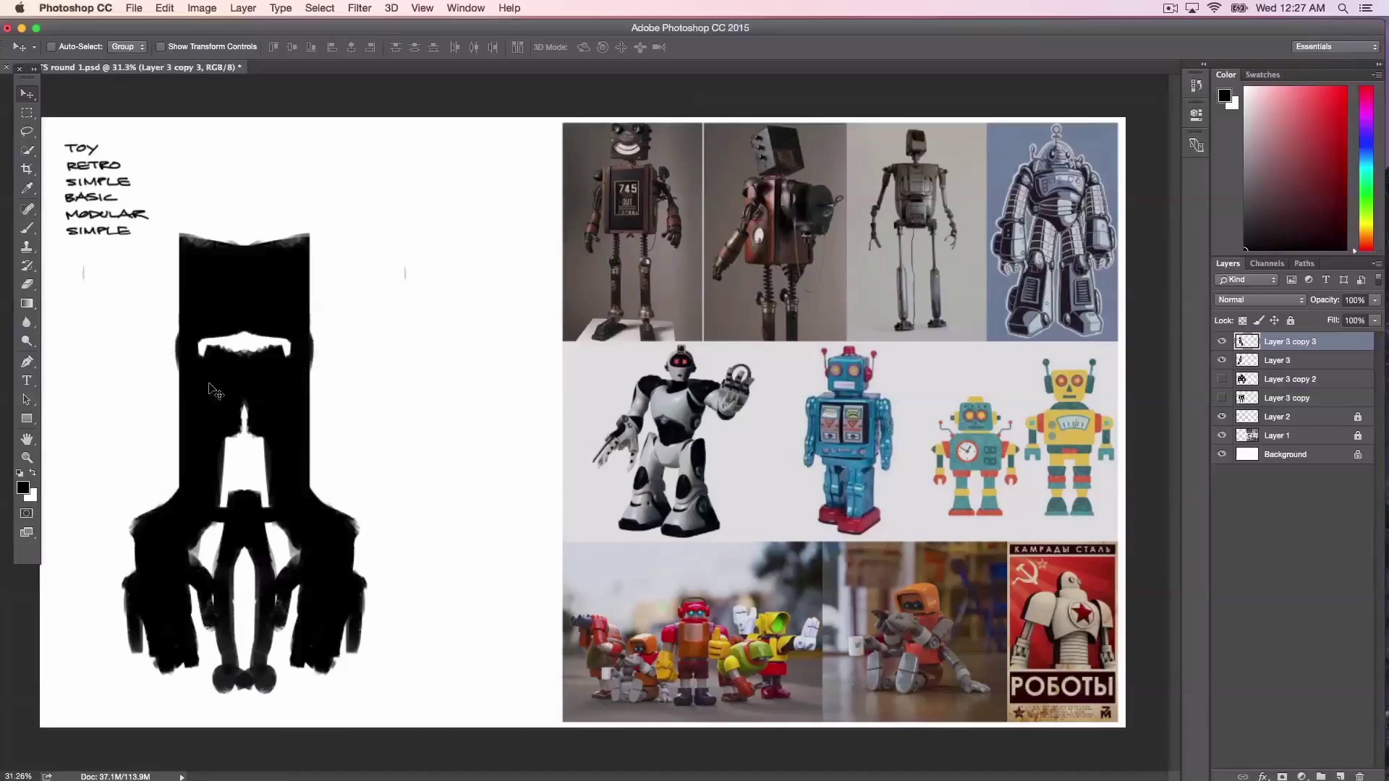
{"action": "left_click_drag", "start_coordinate": [209, 384], "coordinate": [340, 408]}
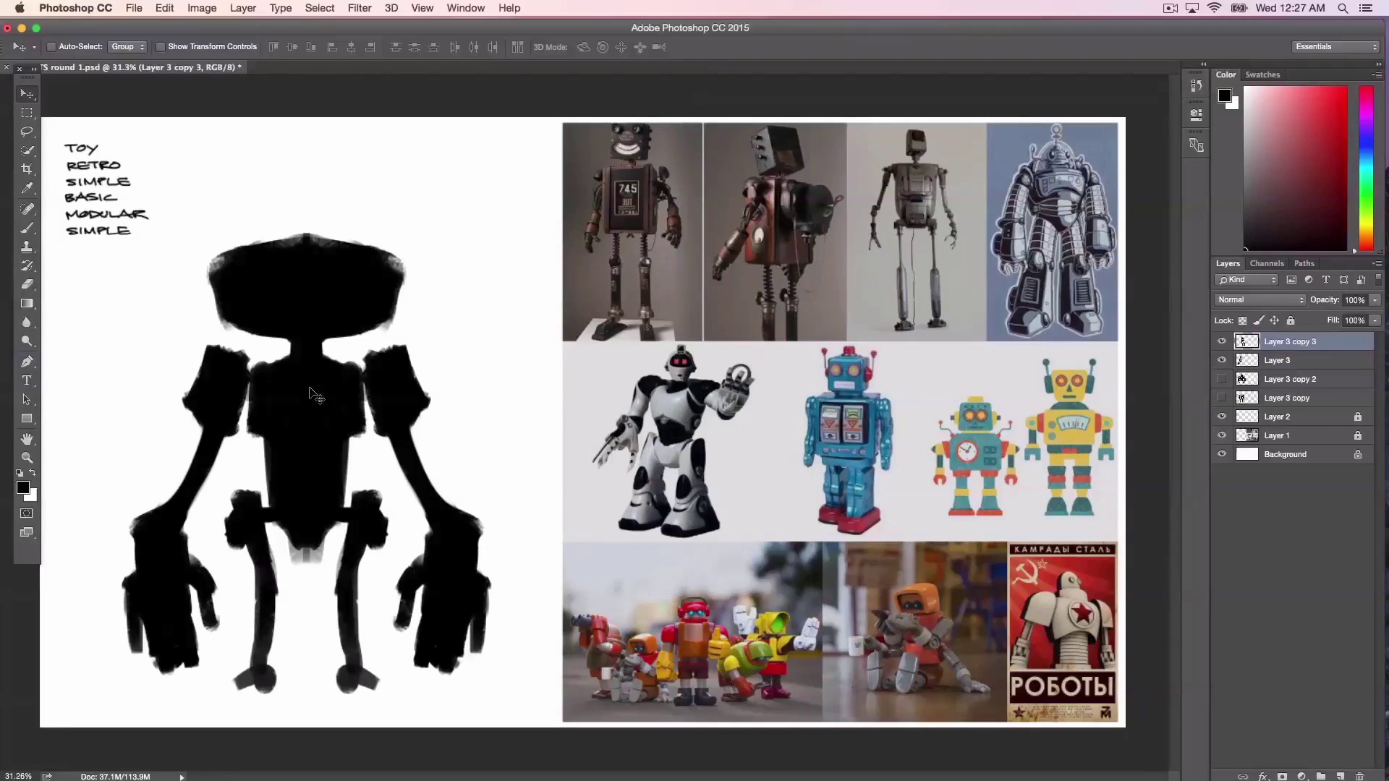
{"action": "left_click_drag", "start_coordinate": [306, 390], "coordinate": [298, 391]}
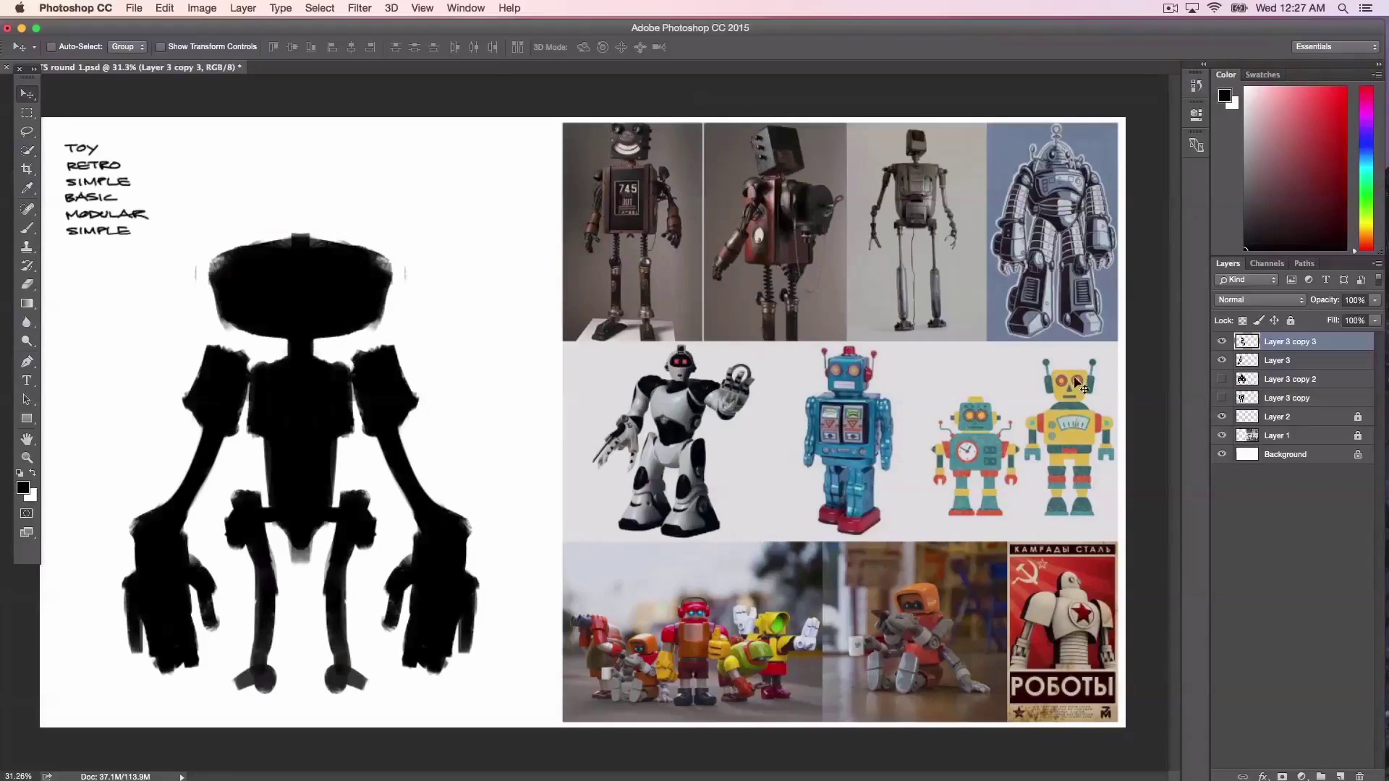
Step: Select both robot halves and merge them into a single layer
{"action": "left_click", "coordinate": [1274, 362], "text": "shift"}
{"action": "right_click", "coordinate": [1274, 362]}
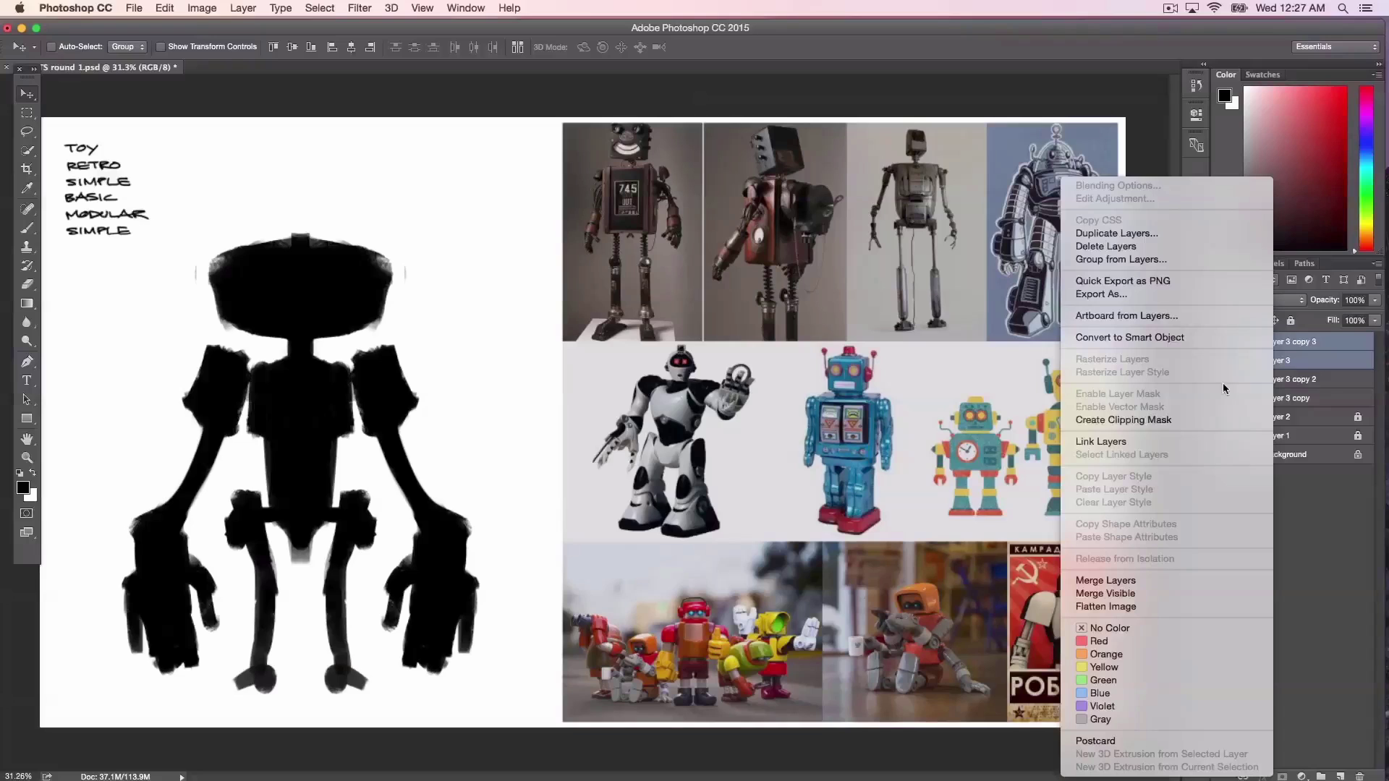
{"action": "left_click", "coordinate": [1148, 579]}
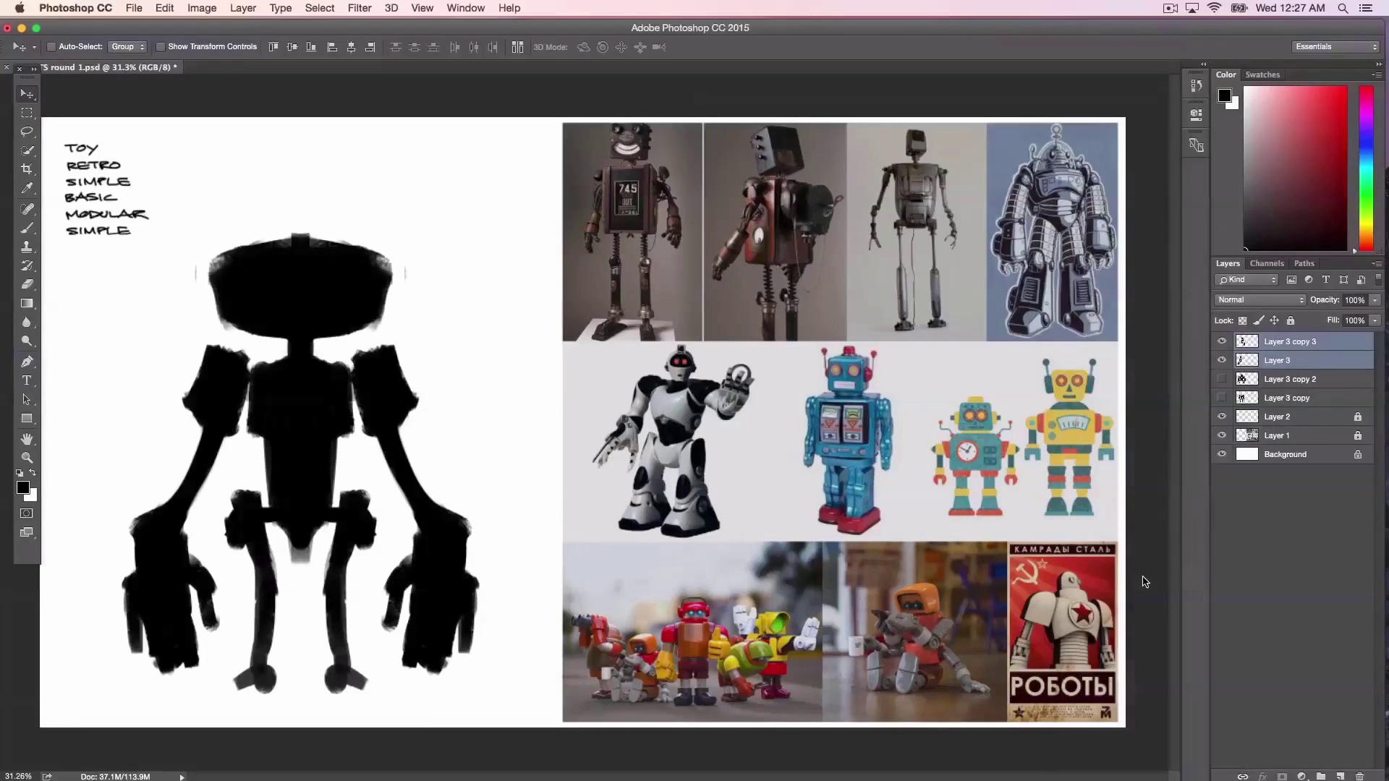
Step: Erase the bump off the head's top and cut two round eyes into the head
{"action": "left_click", "coordinate": [30, 287]}
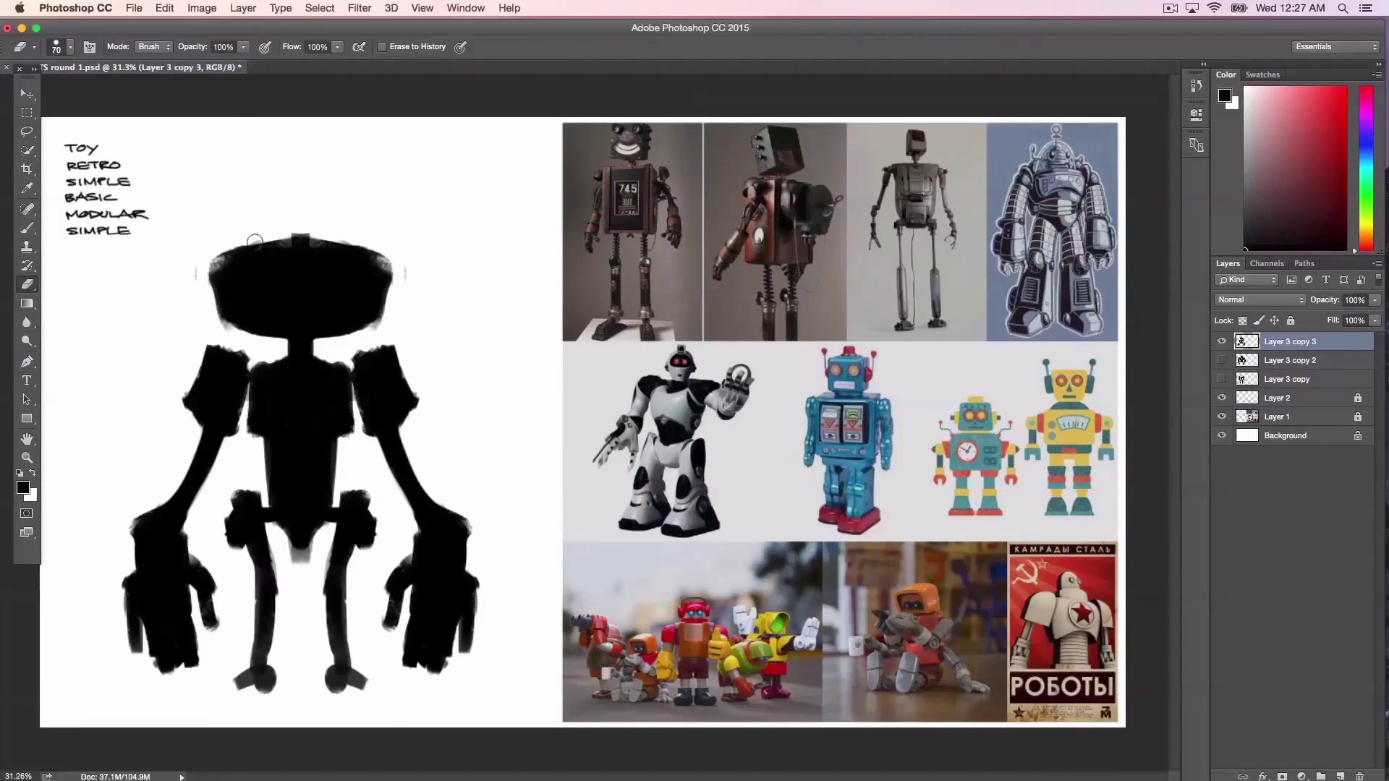
{"action": "left_click_drag", "start_coordinate": [254, 241], "coordinate": [282, 233]}
{"action": "mouse_move", "coordinate": [232, 238]}
{"action": "left_mouse_down"}
{"action": "mouse_move", "coordinate": [395, 240]}
{"action": "mouse_move", "coordinate": [216, 237]}
{"action": "mouse_move", "coordinate": [226, 249]}
{"action": "mouse_move", "coordinate": [395, 243]}
{"action": "left_mouse_up"}
{"action": "key", "text": "bracketright"}
{"action": "key", "text": "bracketright"}
{"action": "key", "text": "bracketright"}
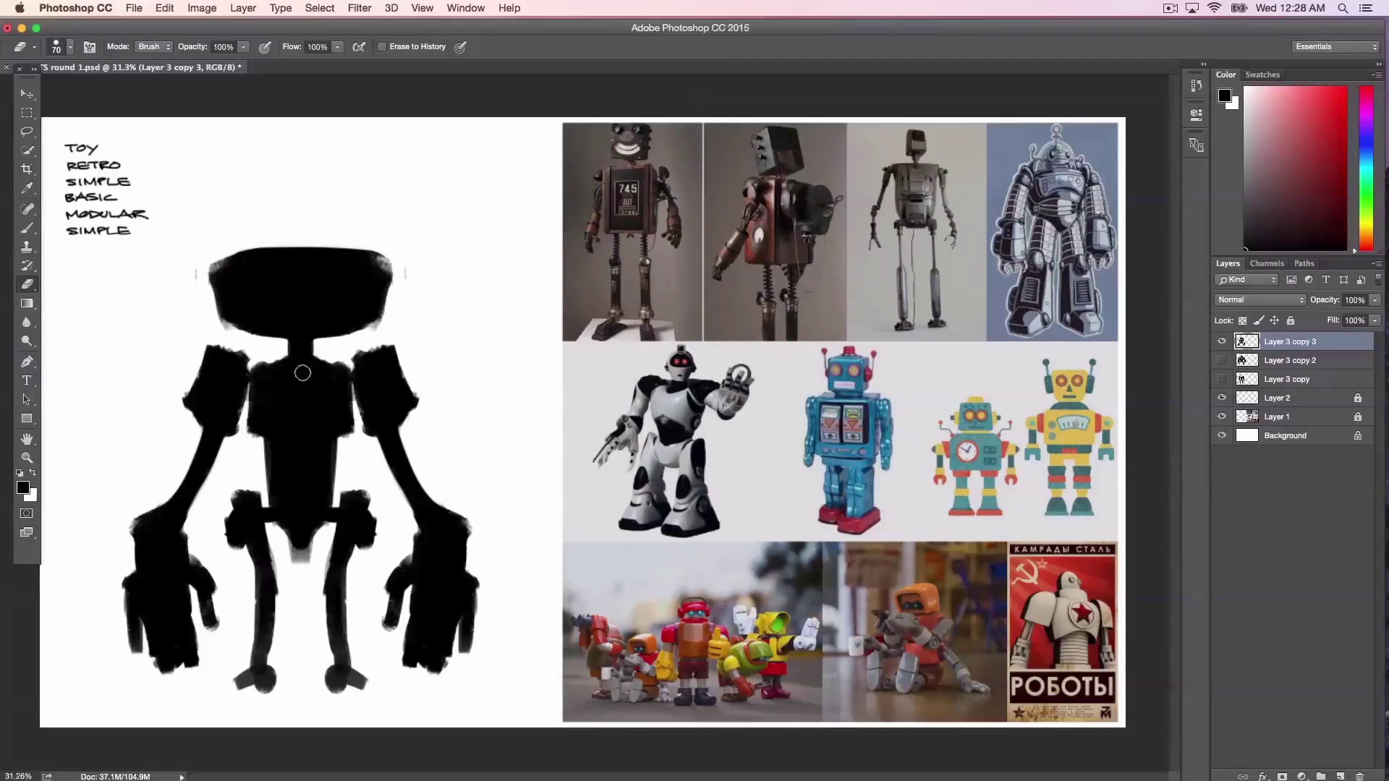
{"action": "key", "text": "bracketright"}
{"action": "key", "text": "bracketright"}
{"action": "left_click", "coordinate": [262, 294]}
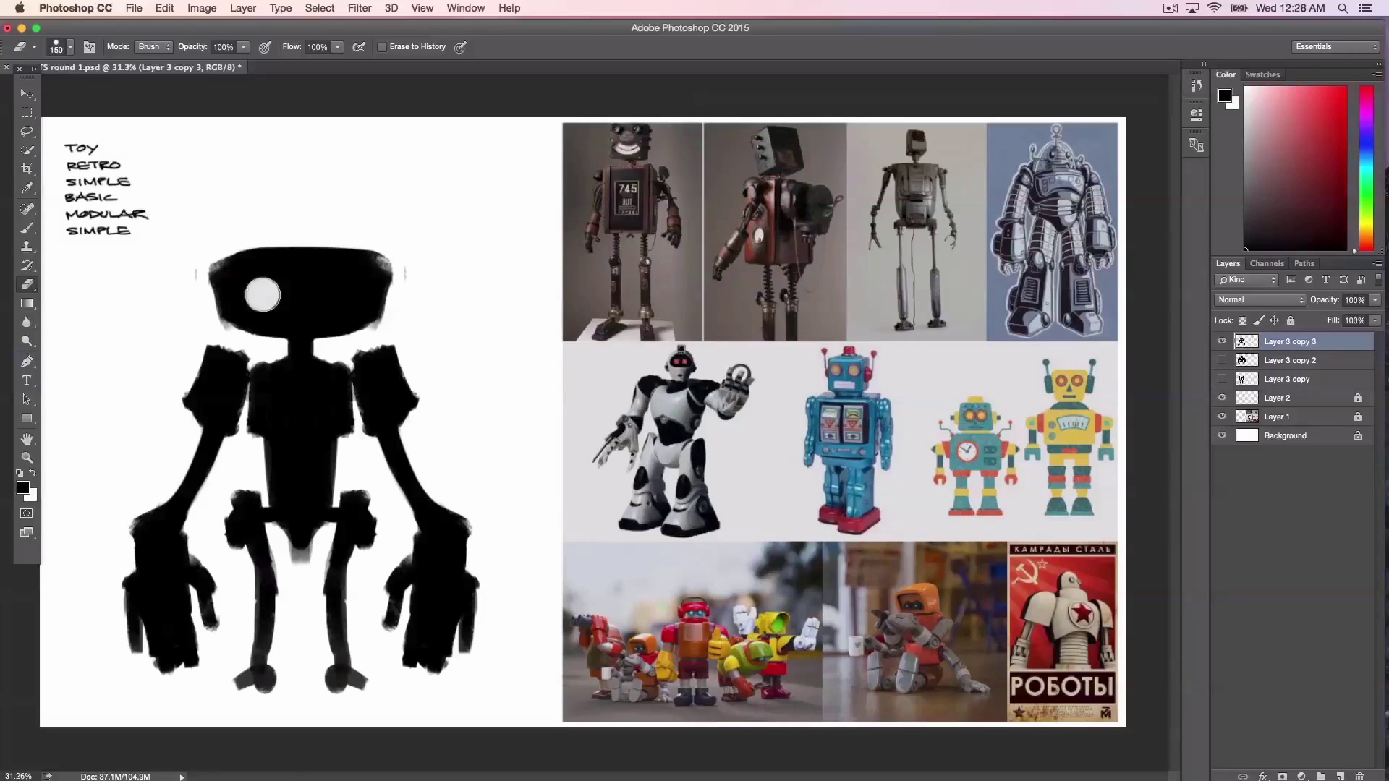
{"action": "key", "text": "bracketleft"}
{"action": "key", "text": "bracketleft"}
{"action": "key", "text": "bracketright"}
{"action": "key", "text": "bracketright"}
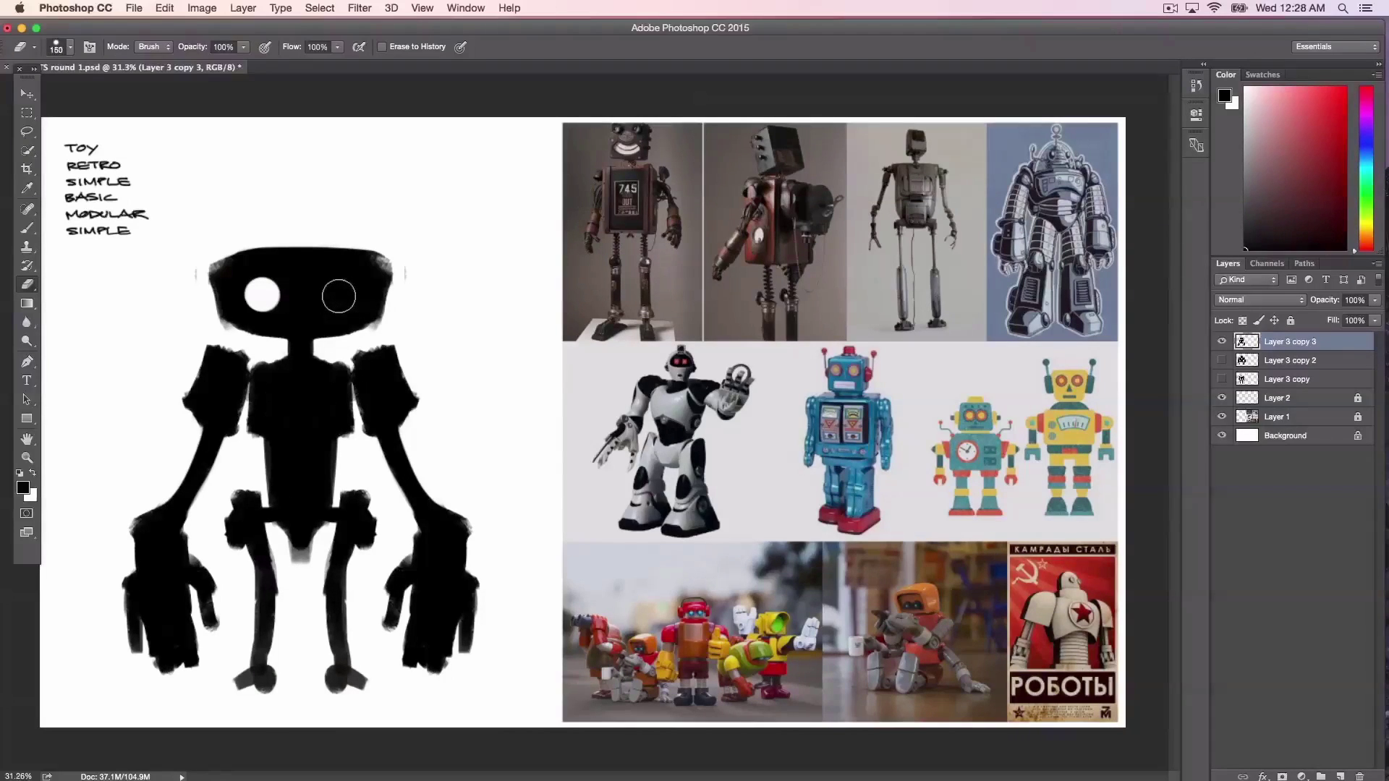
{"action": "left_click", "coordinate": [338, 296]}
{"action": "key", "text": "bracketleft"}
{"action": "key", "text": "bracketleft"}
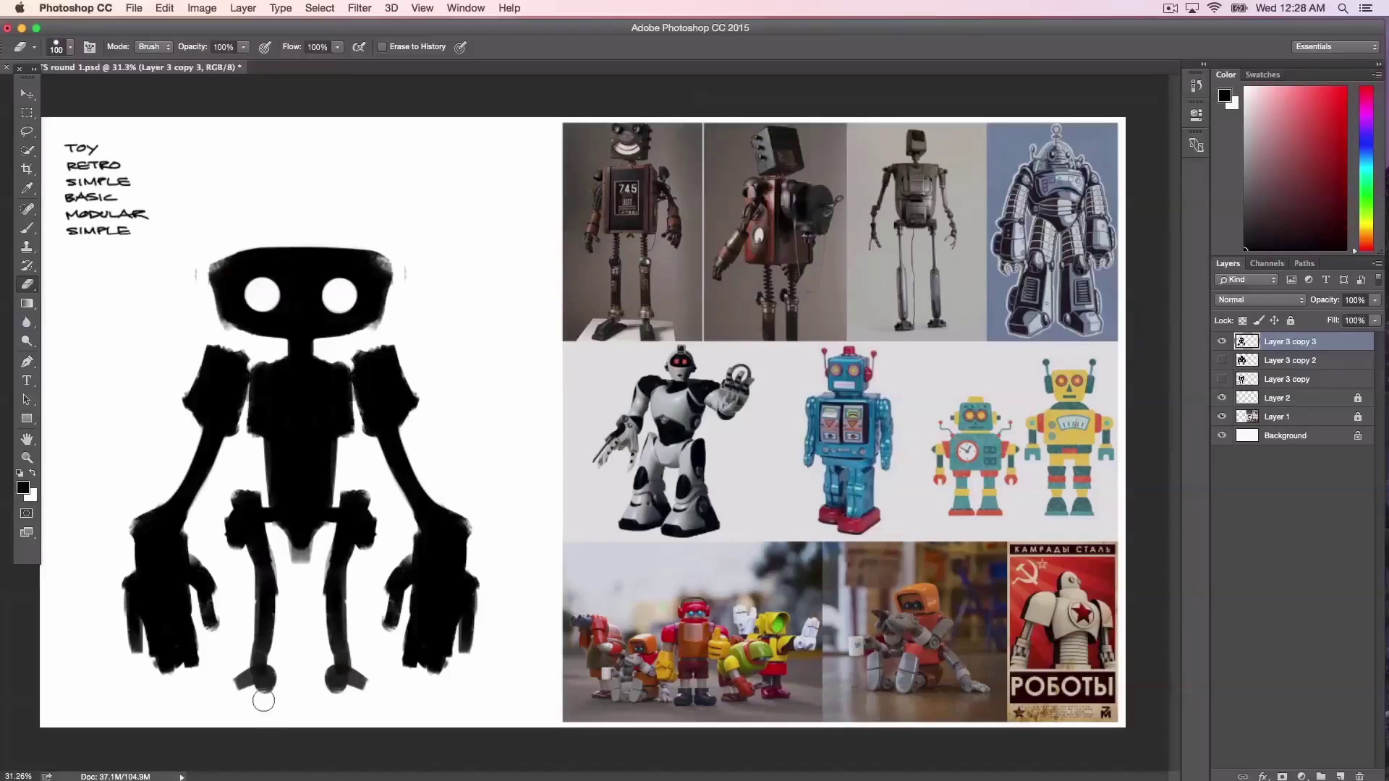
Step: Paint an angry brow over the right eye and square the head corners and both shoulders
{"action": "left_click", "coordinate": [27, 228]}
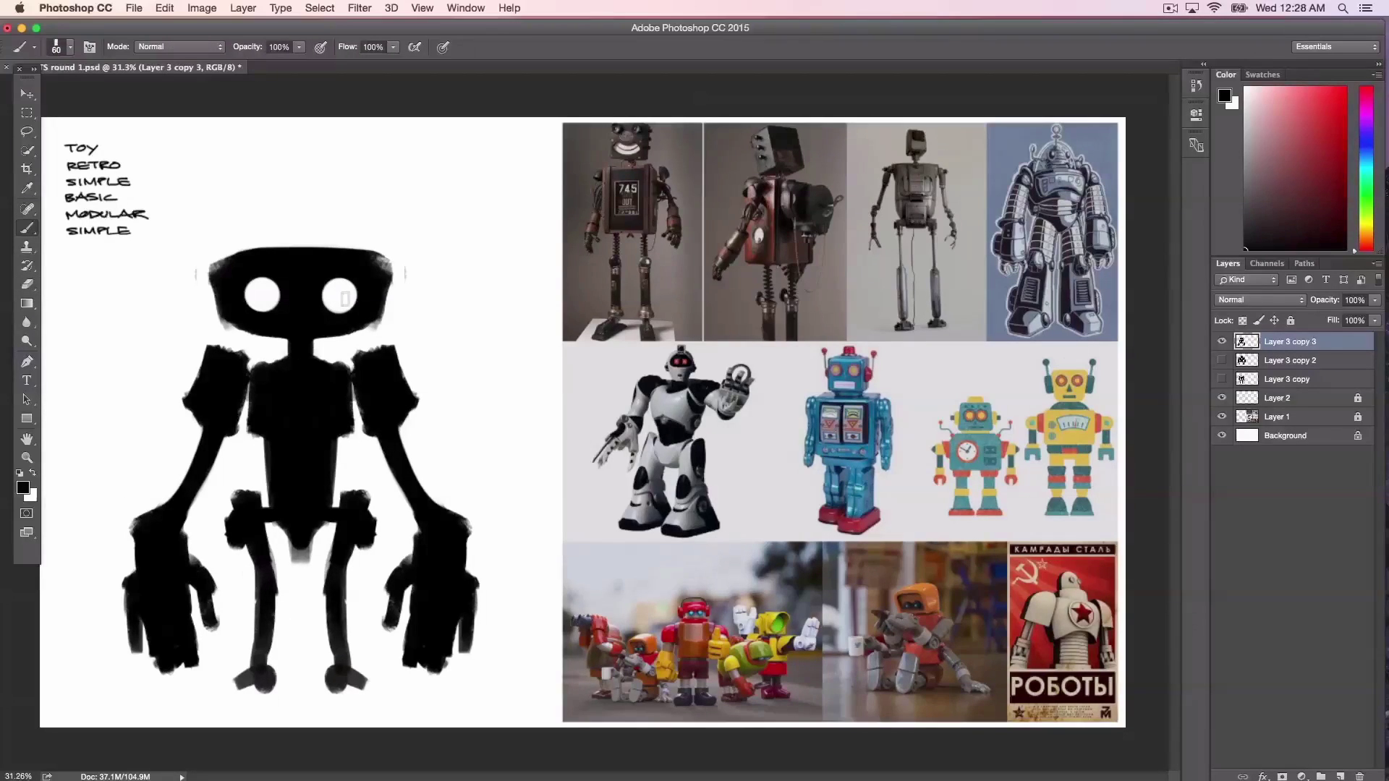
{"action": "left_click_drag", "start_coordinate": [327, 290], "coordinate": [348, 279]}
{"action": "mouse_move", "coordinate": [246, 362]}
{"action": "left_mouse_down"}
{"action": "mouse_move", "coordinate": [206, 347]}
{"action": "mouse_move", "coordinate": [187, 379]}
{"action": "mouse_move", "coordinate": [194, 409]}
{"action": "left_mouse_up"}
{"action": "key", "text": "bracketright"}
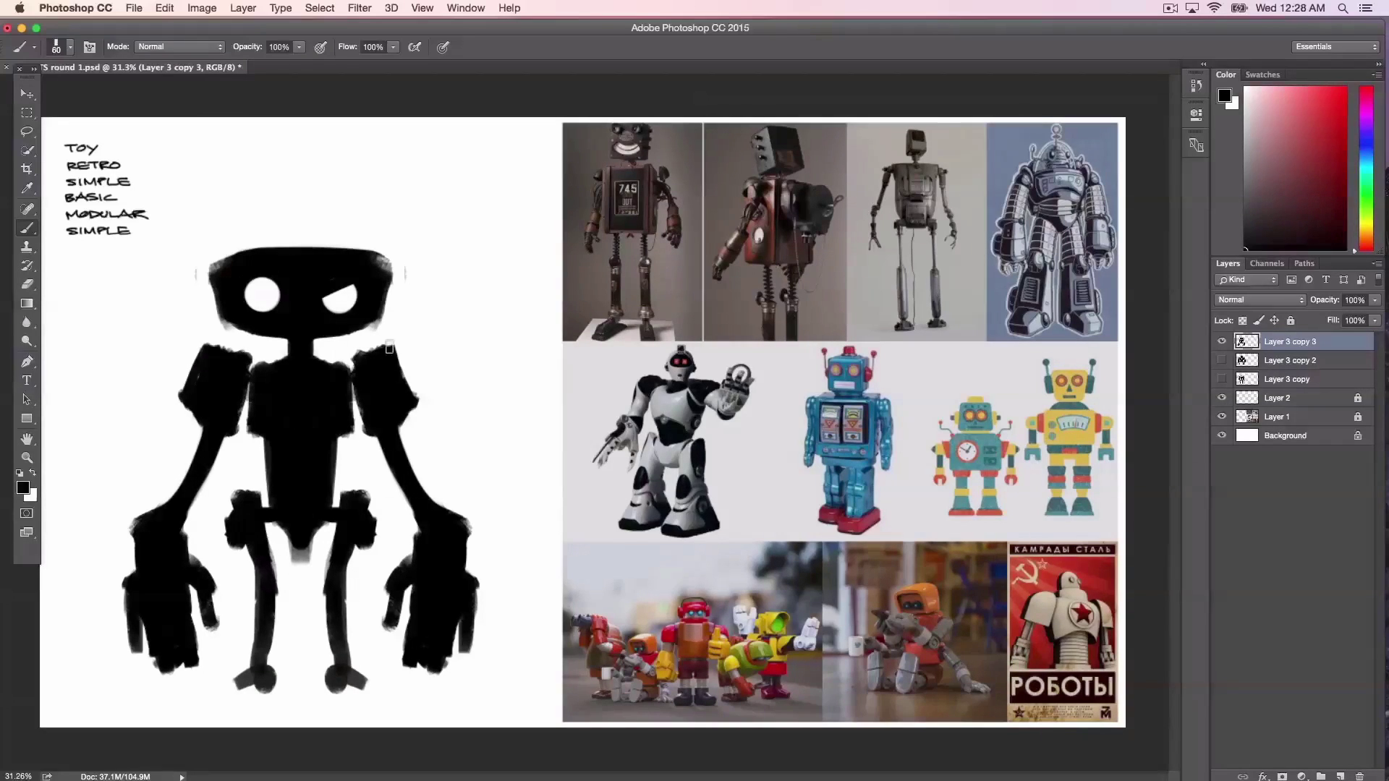
{"action": "left_click_drag", "start_coordinate": [390, 348], "coordinate": [412, 389]}
{"action": "left_click_drag", "start_coordinate": [198, 359], "coordinate": [191, 381]}
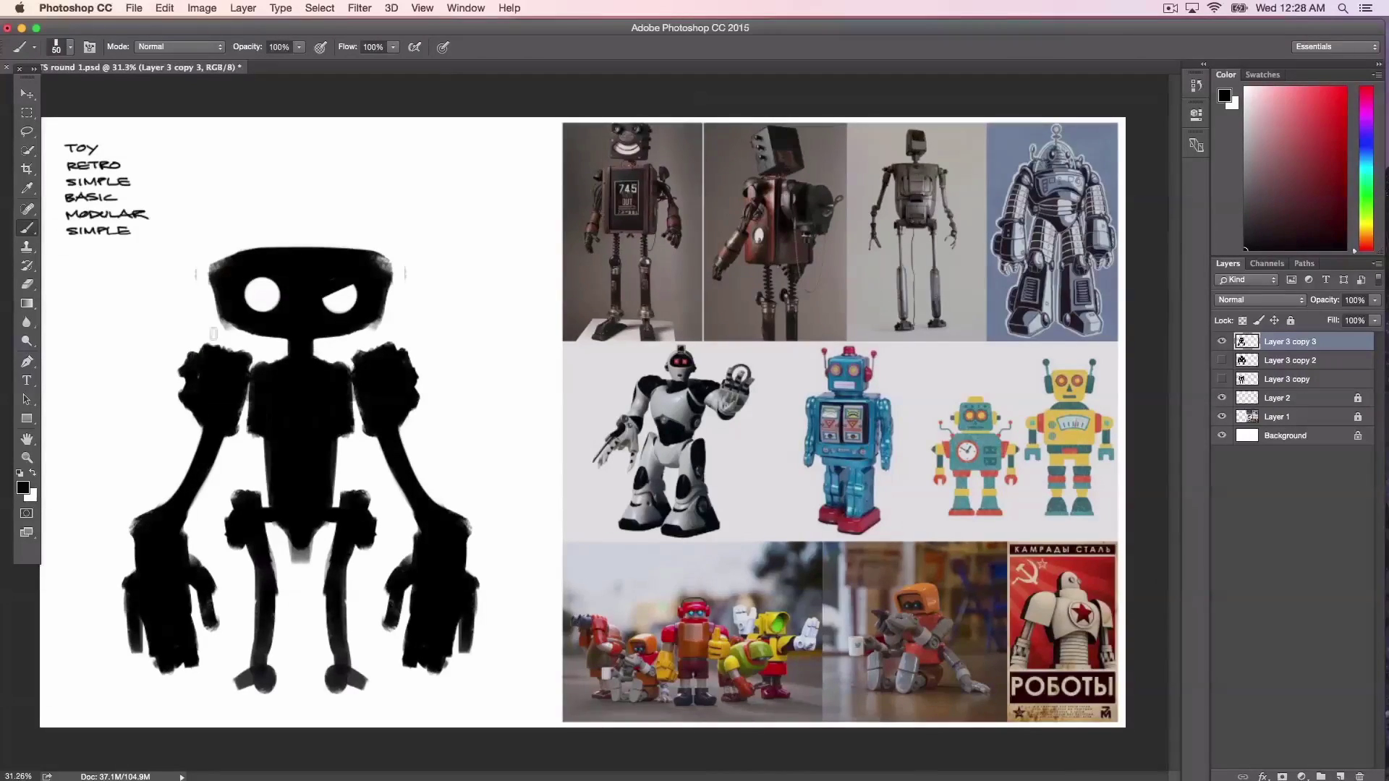
{"action": "left_click_drag", "start_coordinate": [214, 274], "coordinate": [405, 268]}
{"action": "key", "text": "bracketleft"}
{"action": "left_click_drag", "start_coordinate": [253, 371], "coordinate": [313, 364]}
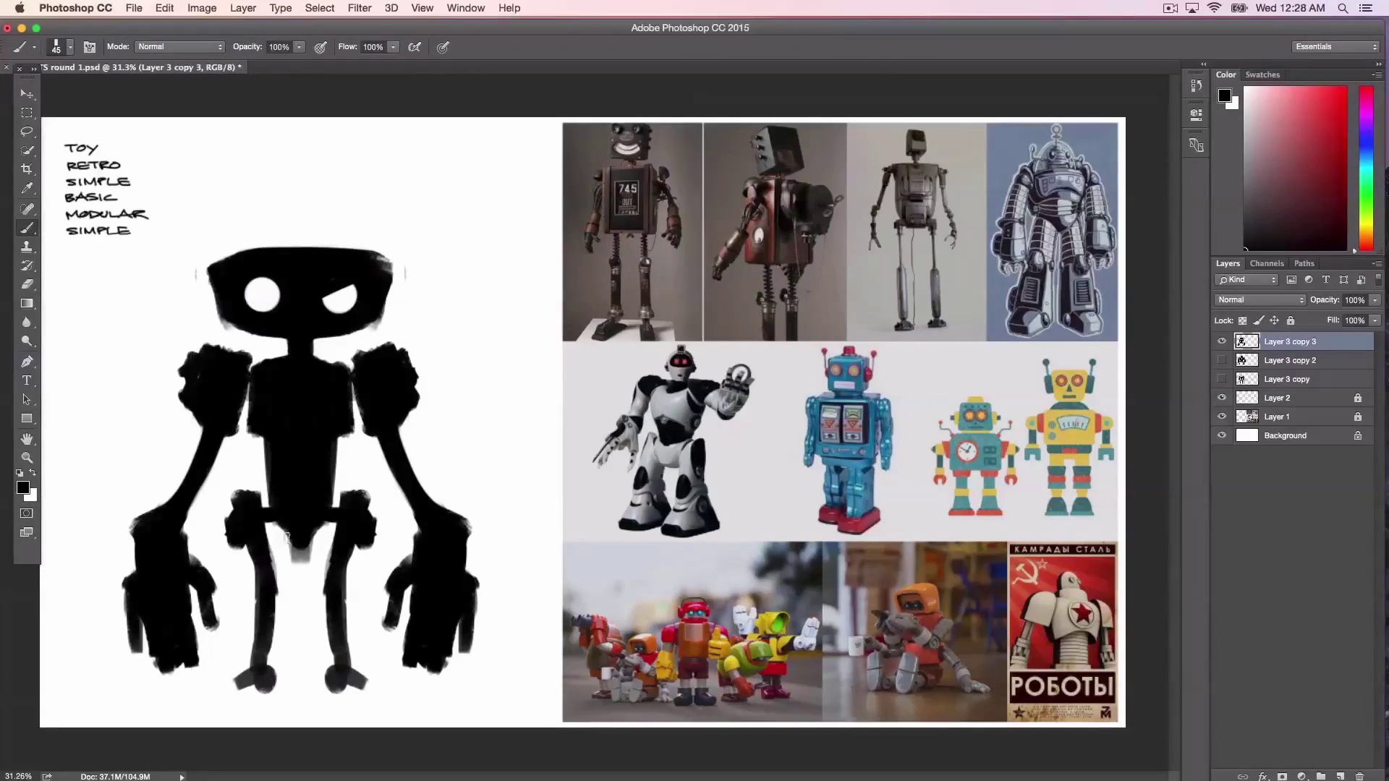
Step: Erase the pointed lower torso between the legs to flatten it
{"action": "left_click", "coordinate": [27, 283]}
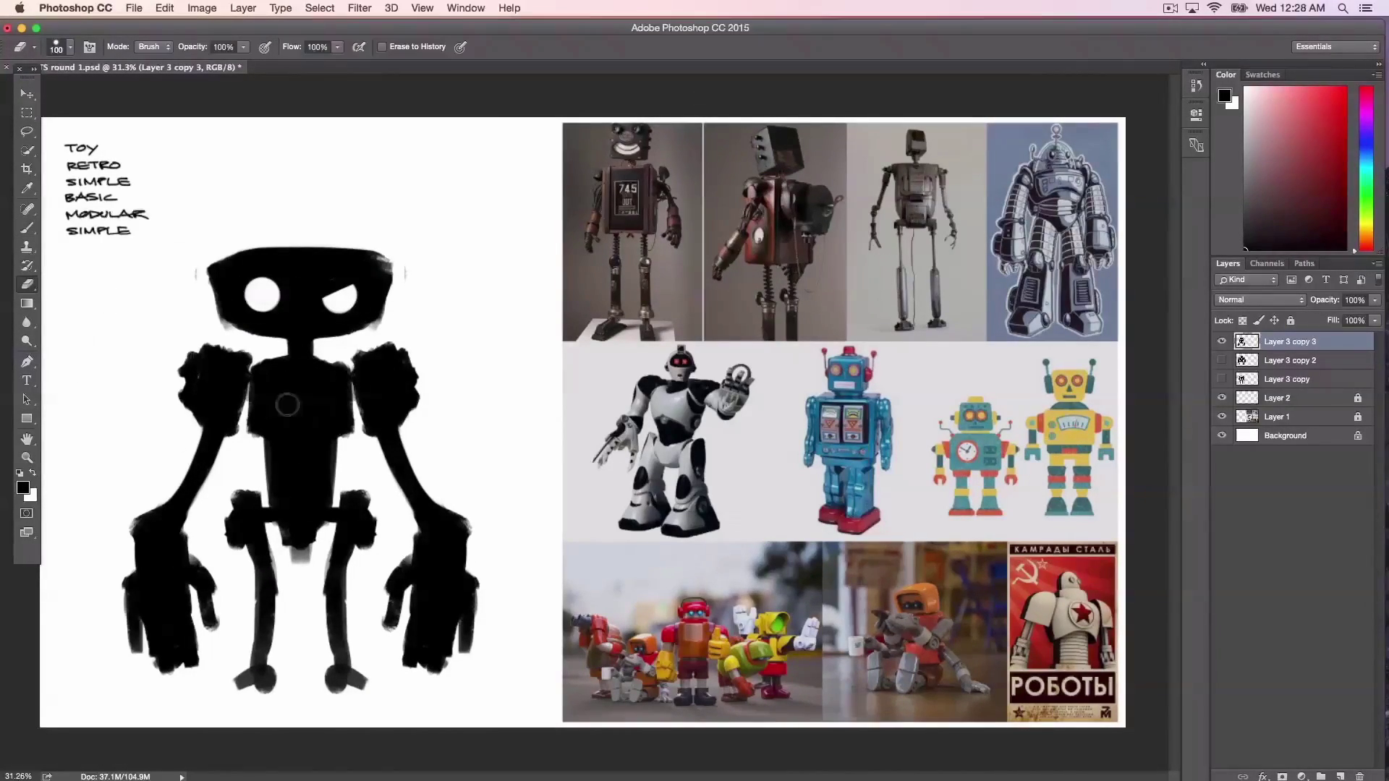
{"action": "left_click_drag", "start_coordinate": [299, 559], "coordinate": [324, 537]}
{"action": "key", "text": "bracketleft"}
{"action": "key", "text": "bracketleft"}
{"action": "key", "text": "bracketleft"}
{"action": "key", "text": "bracketleft"}
{"action": "key", "text": "bracketright"}
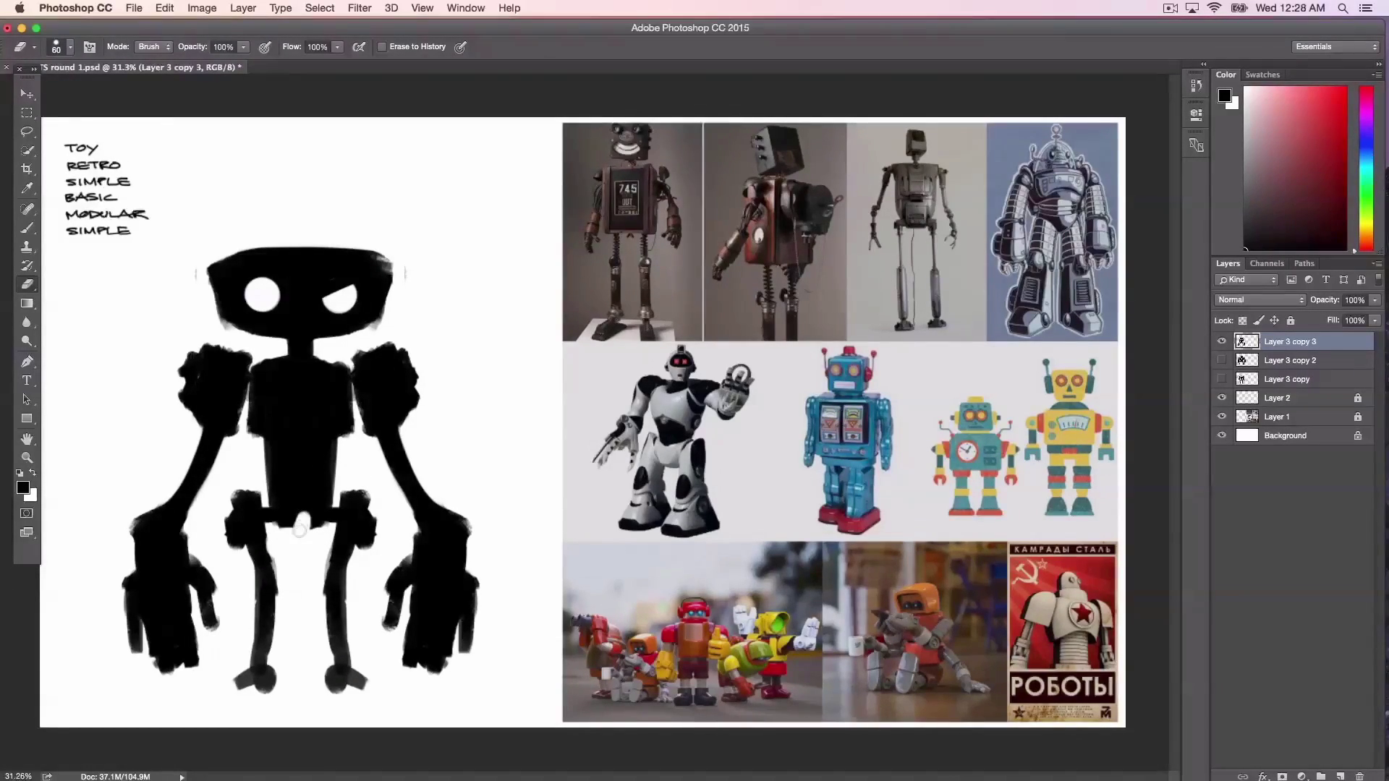
{"action": "key", "text": "bracketleft"}
{"action": "key", "text": "bracketleft"}
Step: Paint thicker legs and extend both feet outward into broad flat feet
{"action": "left_click", "coordinate": [32, 229]}
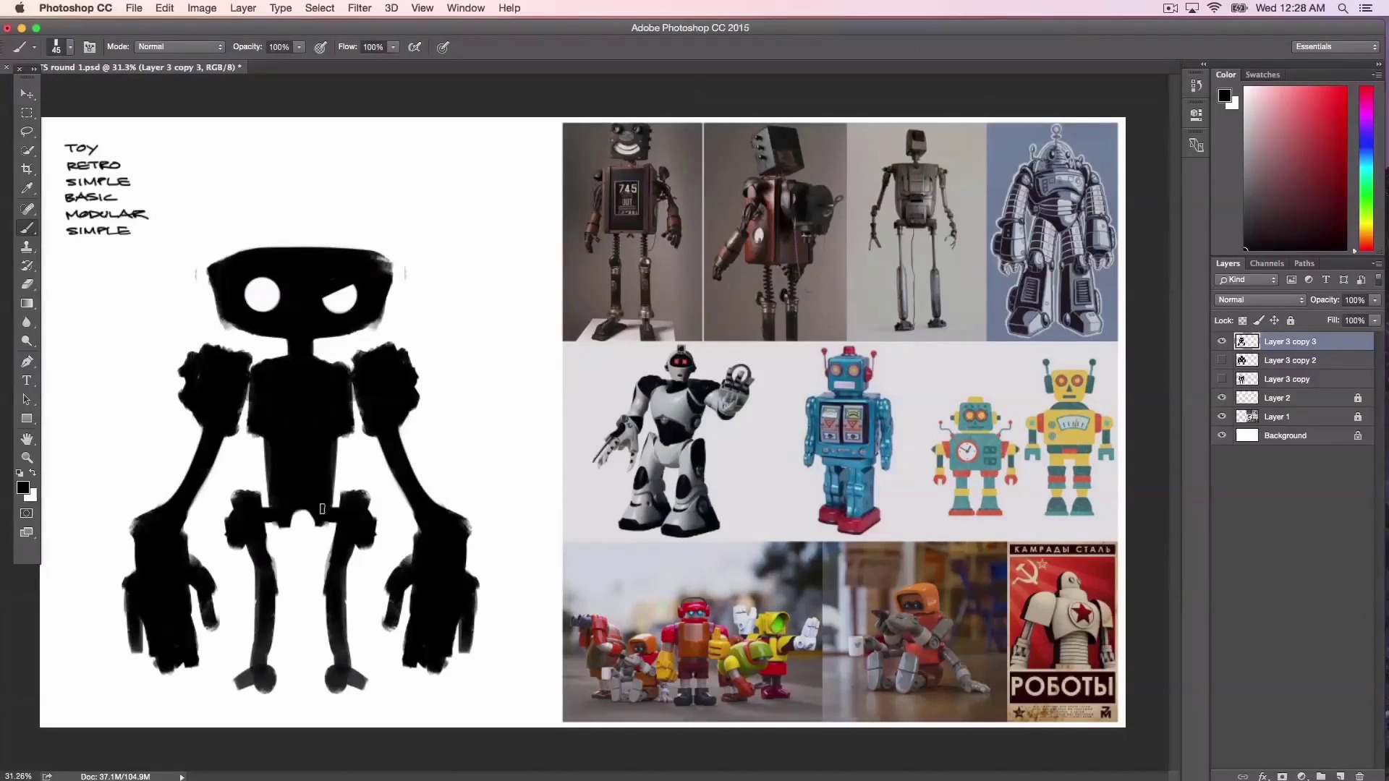
{"action": "mouse_move", "coordinate": [330, 577]}
{"action": "left_mouse_down"}
{"action": "mouse_move", "coordinate": [371, 499]}
{"action": "mouse_move", "coordinate": [362, 515]}
{"action": "left_mouse_up"}
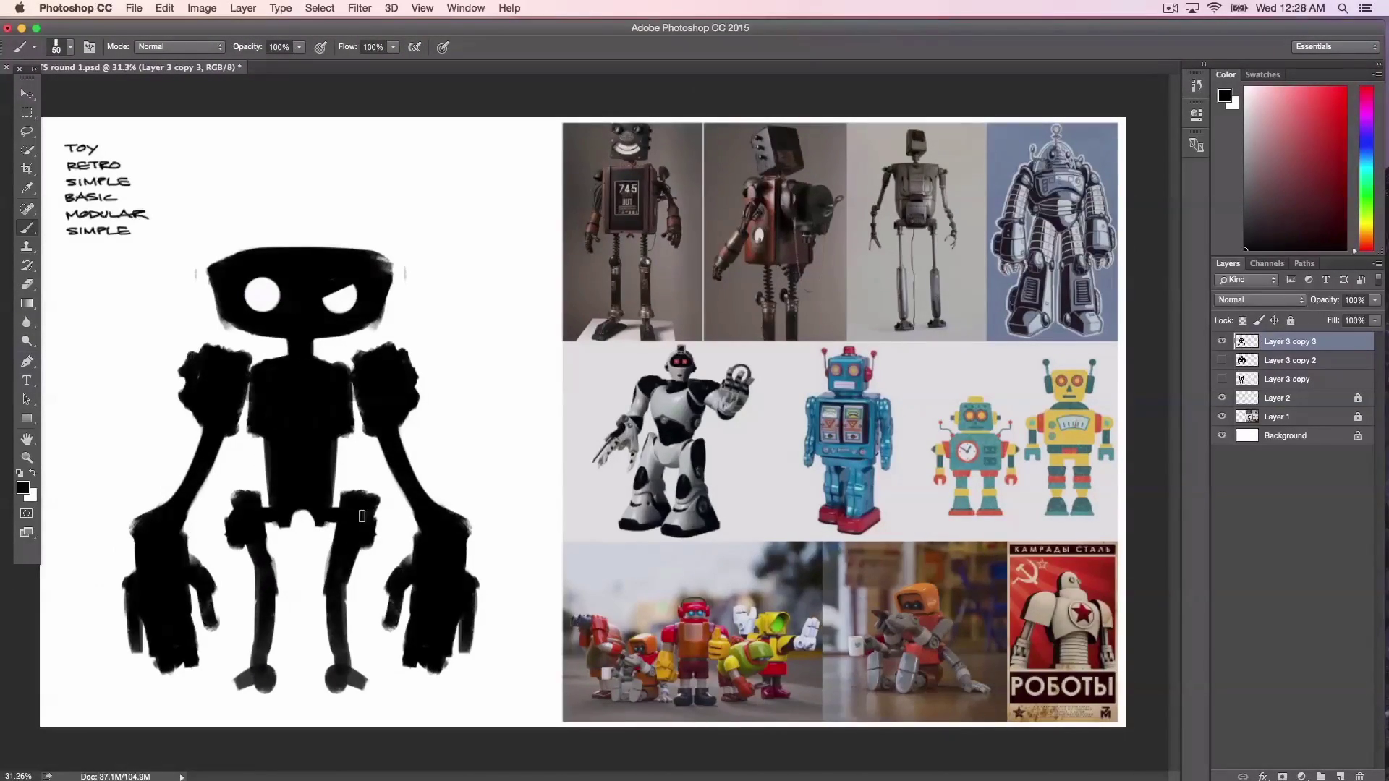
{"action": "mouse_move", "coordinate": [267, 522]}
{"action": "left_mouse_down"}
{"action": "mouse_move", "coordinate": [261, 669]}
{"action": "mouse_move", "coordinate": [242, 683]}
{"action": "mouse_move", "coordinate": [260, 689]}
{"action": "left_mouse_up"}
{"action": "mouse_move", "coordinate": [340, 669]}
{"action": "left_mouse_down"}
{"action": "mouse_move", "coordinate": [335, 691]}
{"action": "mouse_move", "coordinate": [358, 677]}
{"action": "mouse_move", "coordinate": [347, 600]}
{"action": "mouse_move", "coordinate": [331, 660]}
{"action": "left_mouse_up"}
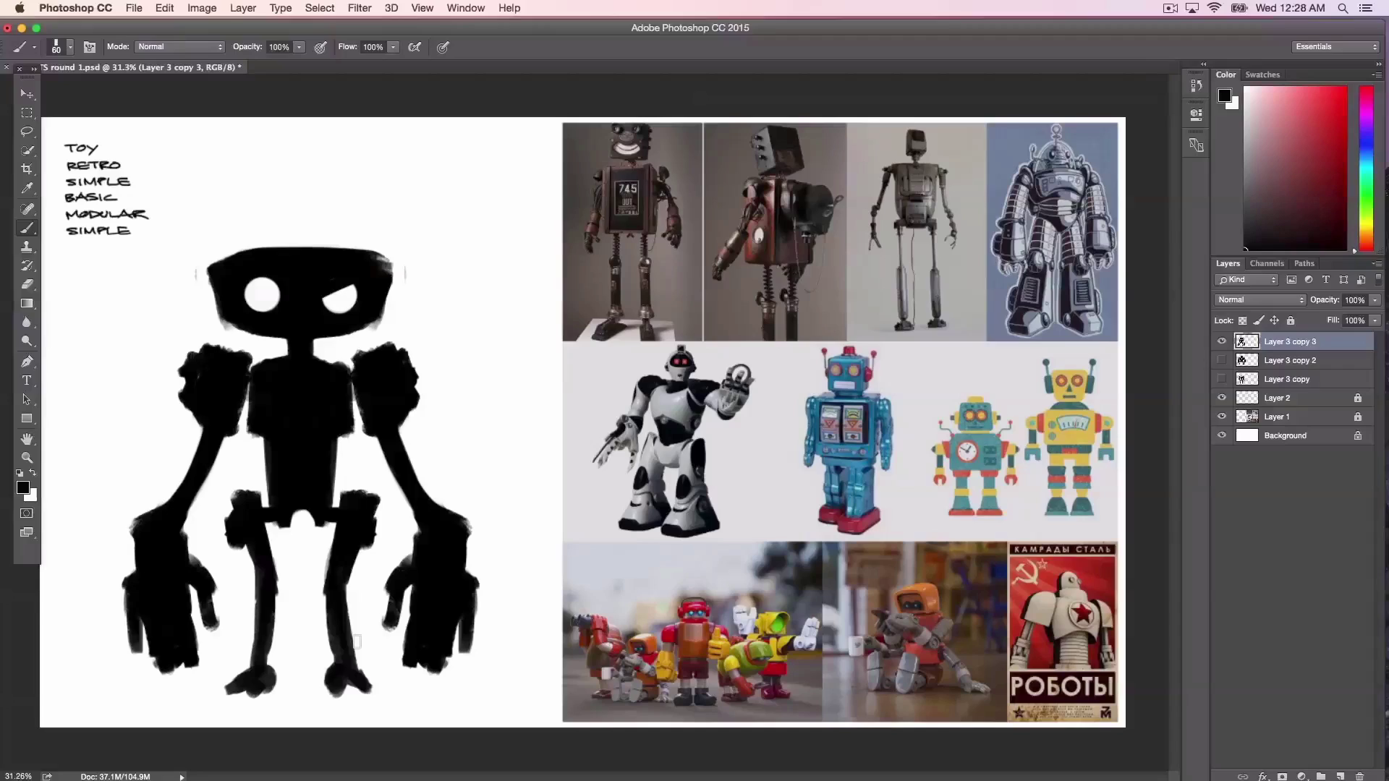
{"action": "left_click_drag", "start_coordinate": [348, 683], "coordinate": [395, 700]}
{"action": "mouse_move", "coordinate": [264, 696]}
{"action": "left_mouse_down"}
{"action": "mouse_move", "coordinate": [192, 695]}
{"action": "mouse_move", "coordinate": [396, 699]}
{"action": "left_mouse_up"}
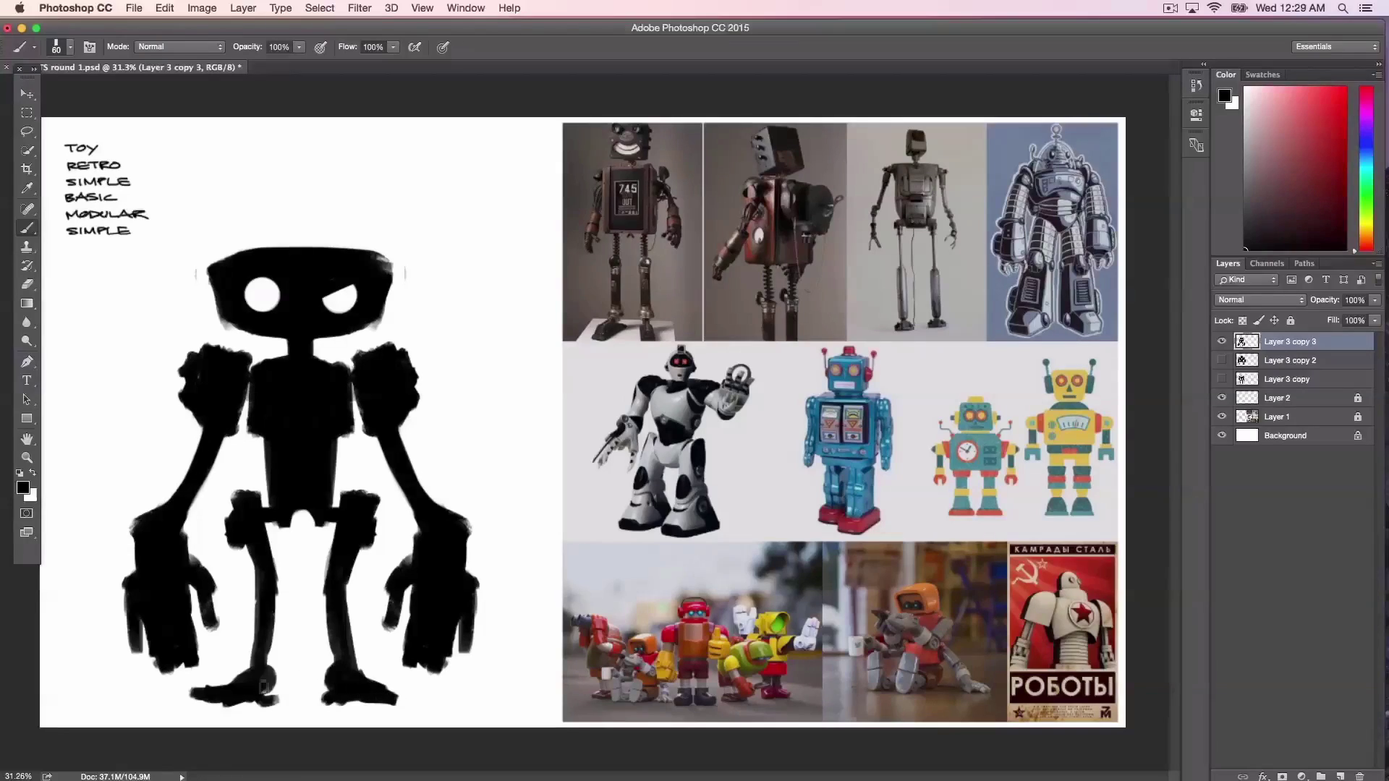
{"action": "left_click_drag", "start_coordinate": [273, 694], "coordinate": [264, 670]}
Step: Erase finger gaps into both the left and right hands
{"action": "left_click", "coordinate": [27, 284]}
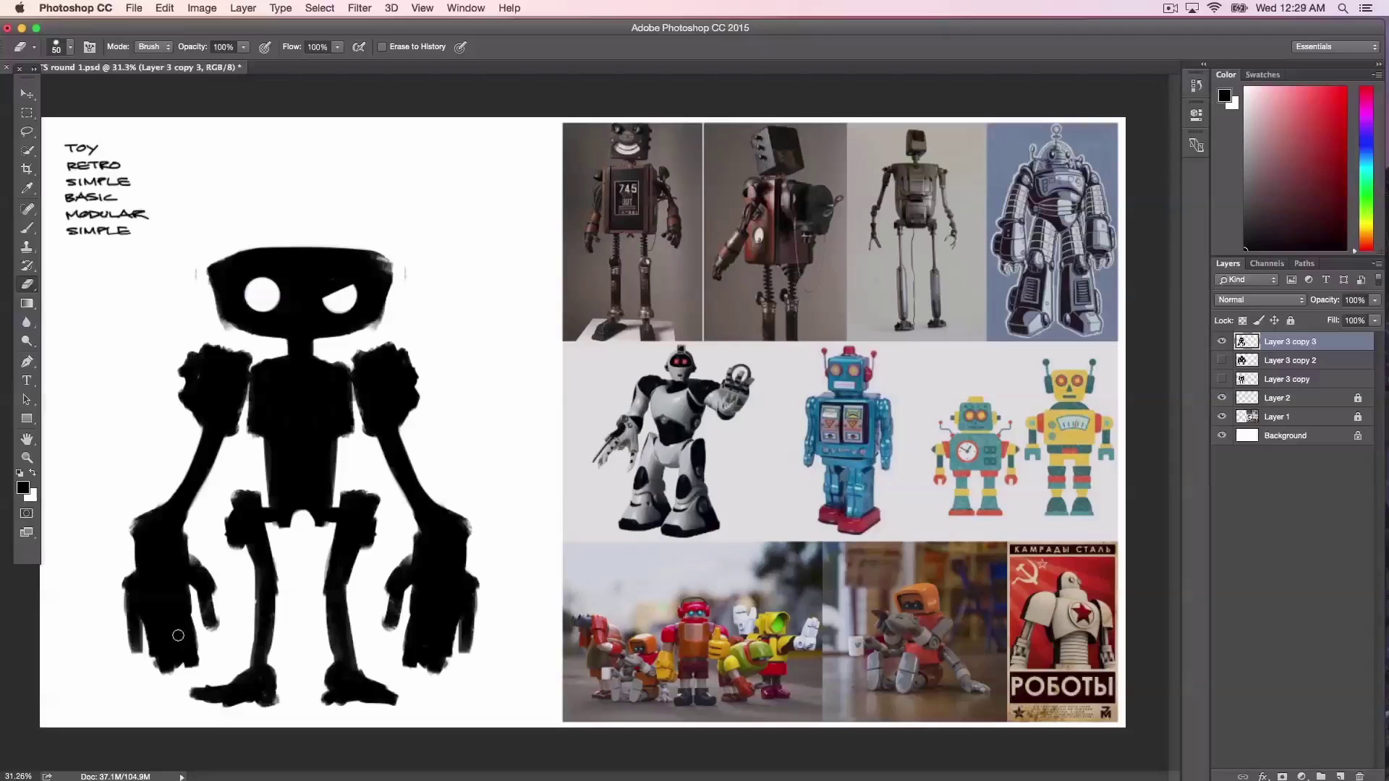
{"action": "key", "text": "bracketleft"}
{"action": "left_click_drag", "start_coordinate": [160, 637], "coordinate": [182, 671]}
{"action": "left_click_drag", "start_coordinate": [183, 615], "coordinate": [191, 664]}
{"action": "left_click_drag", "start_coordinate": [412, 621], "coordinate": [441, 673]}
{"action": "key", "text": "b"}
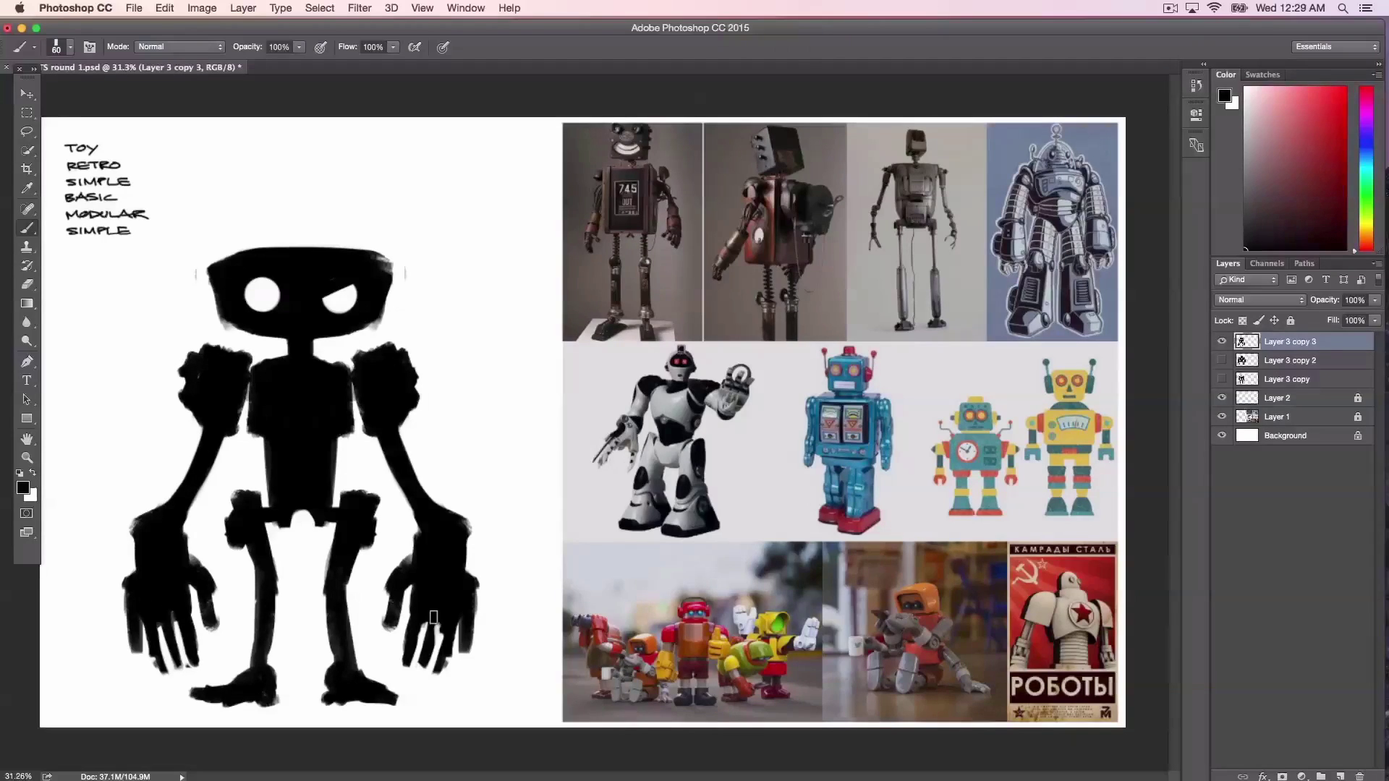